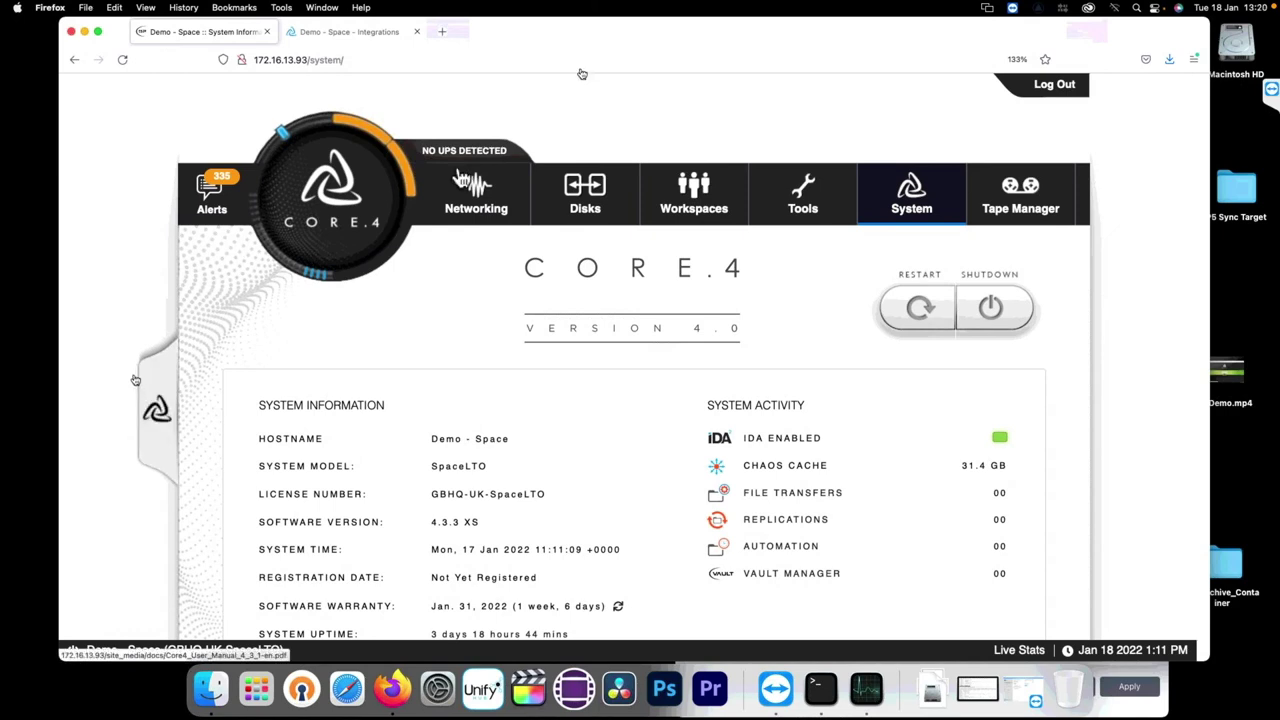
# Step: Open the Workspaces overview listing shares like Archiware, FAB and Production with their paths and protocols
pyautogui.scroll(-1, 114, 317)
pyautogui.scroll(1, 114, 317)
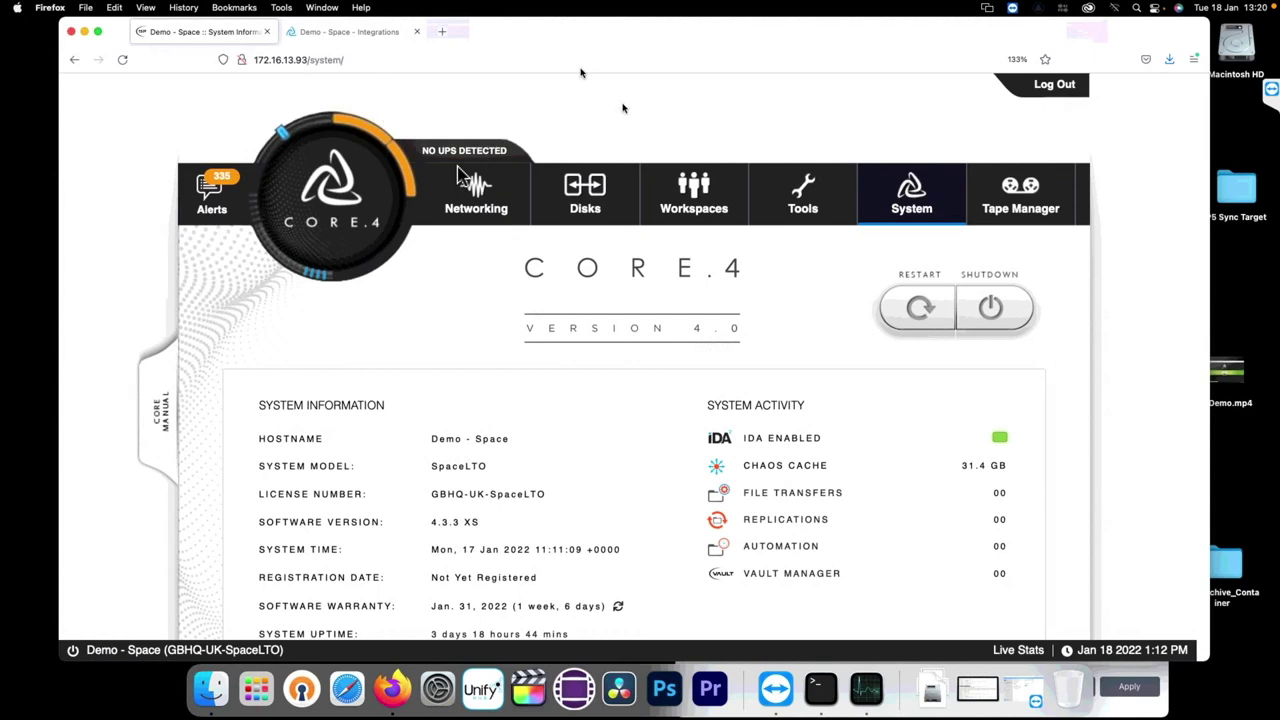
pyautogui.moveTo(570, 200)
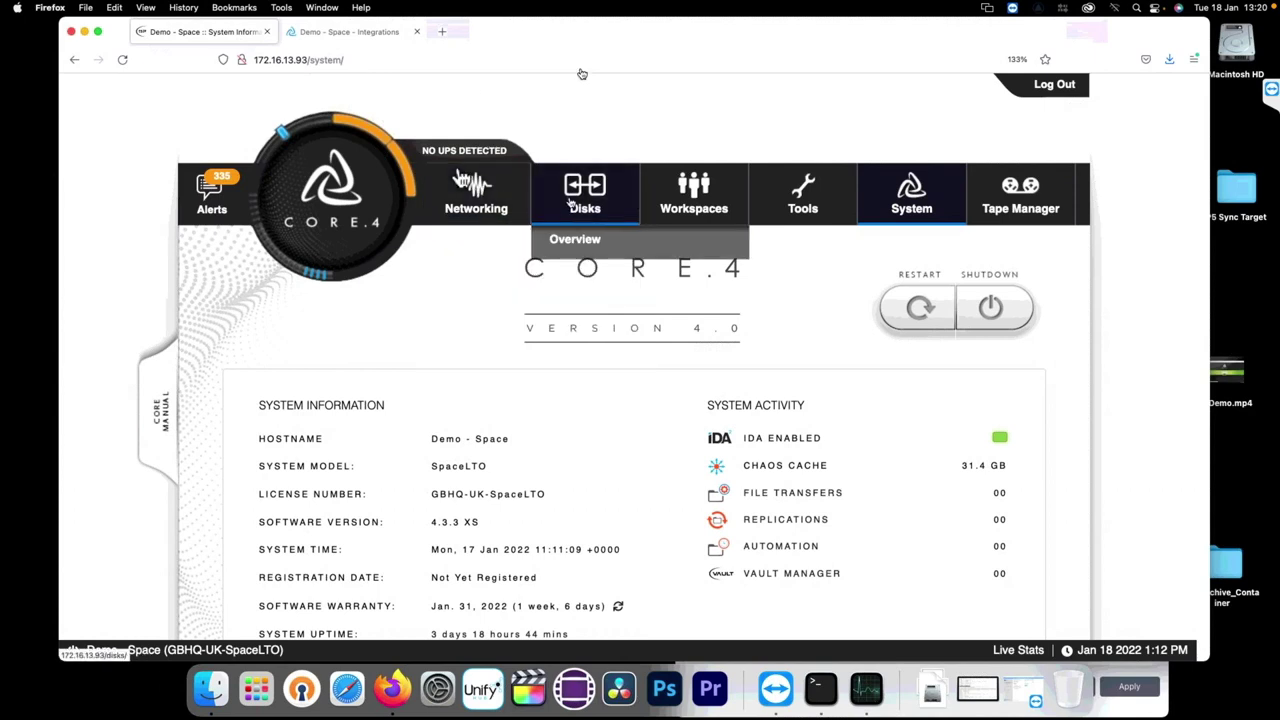
pyautogui.moveTo(696, 206)
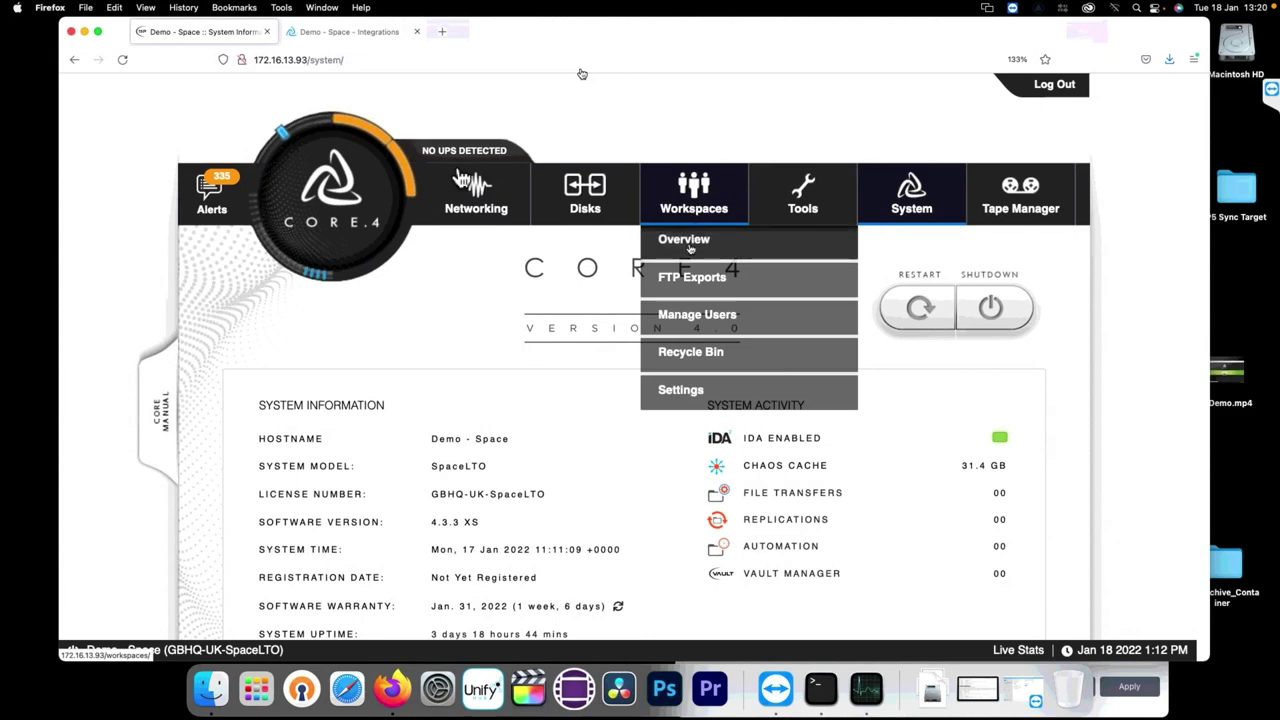
pyautogui.click(688, 248)
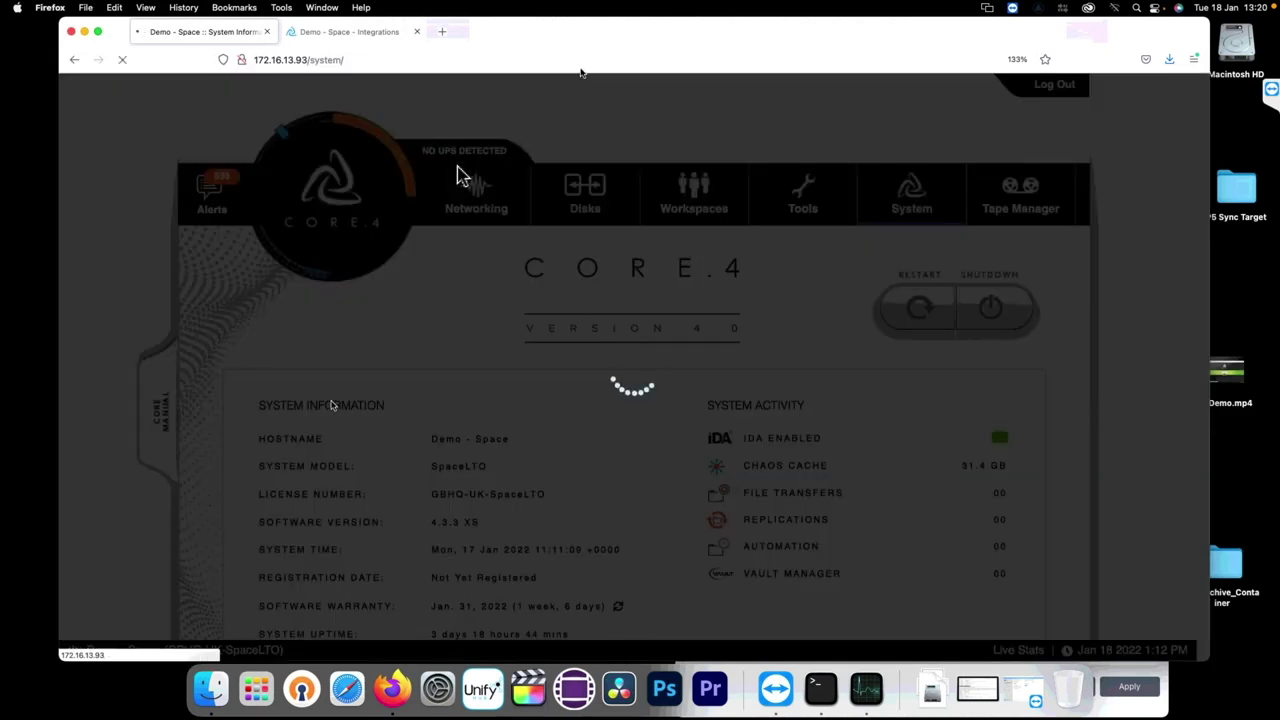
pyautogui.scroll(-2, 461, 178)
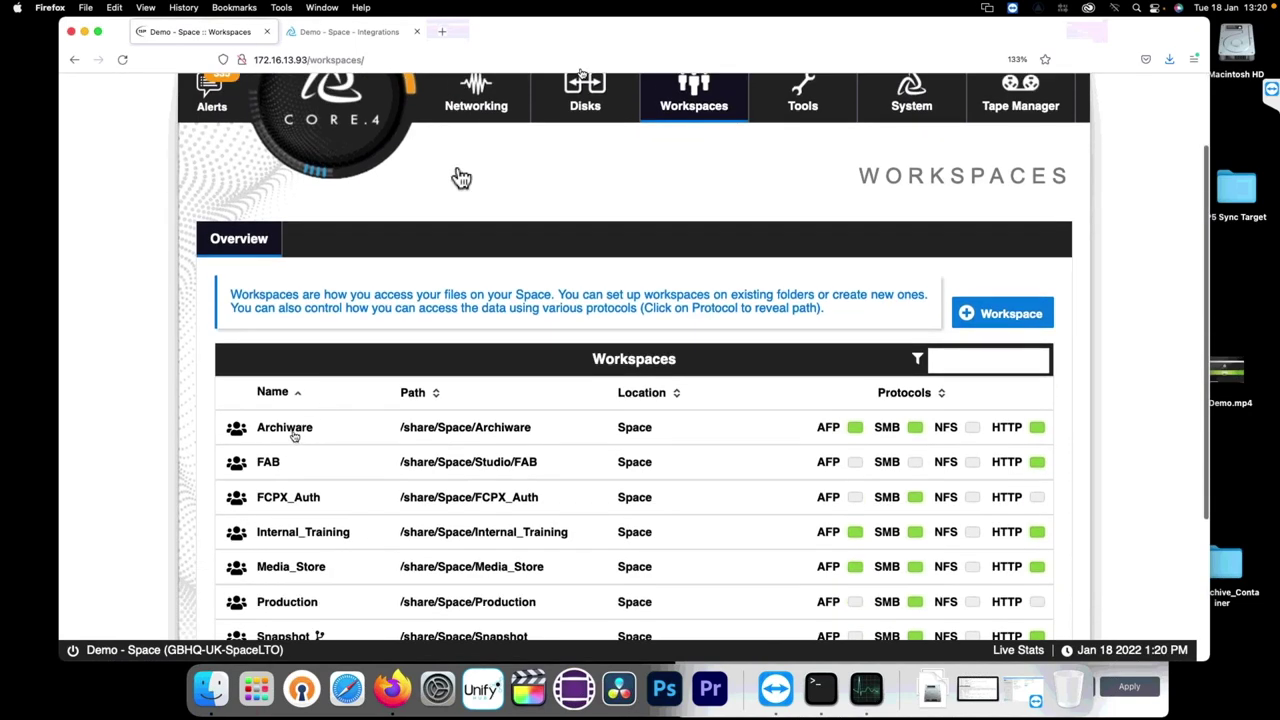
pyautogui.click(294, 435)
pyautogui.scroll(-5, 461, 178)
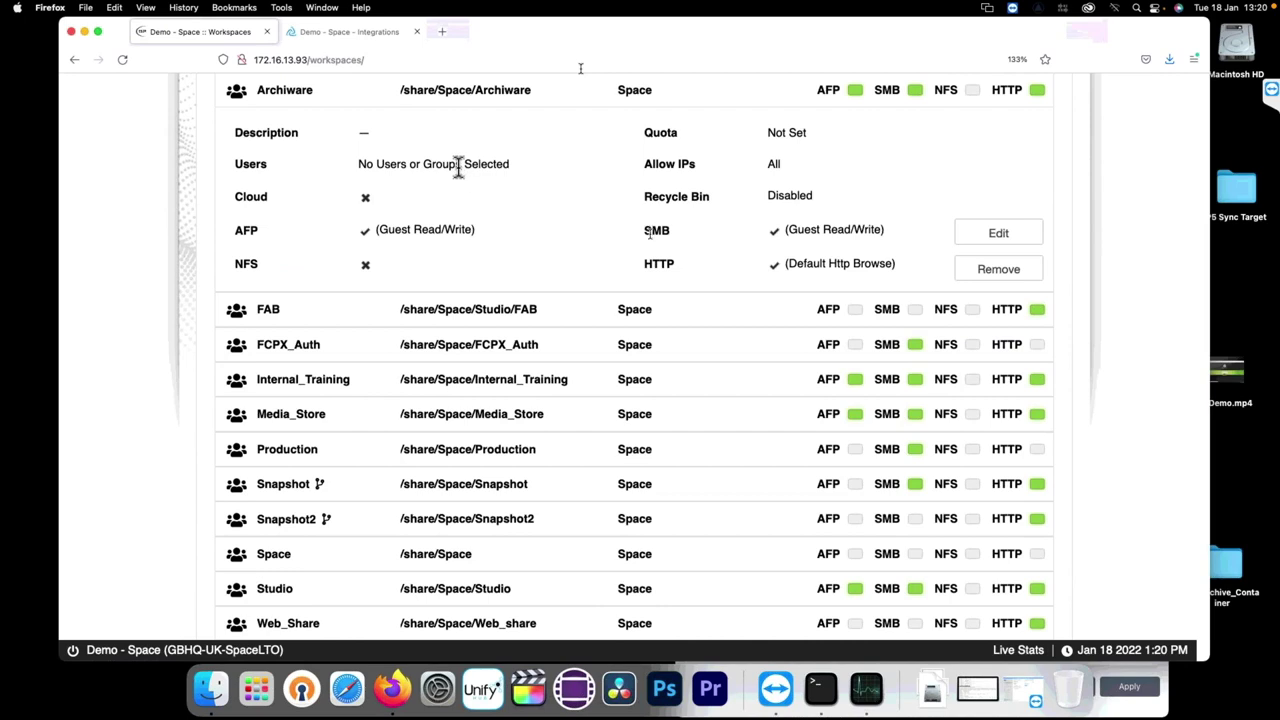
pyautogui.scroll(1, 458, 167)
pyautogui.scroll(2, 458, 167)
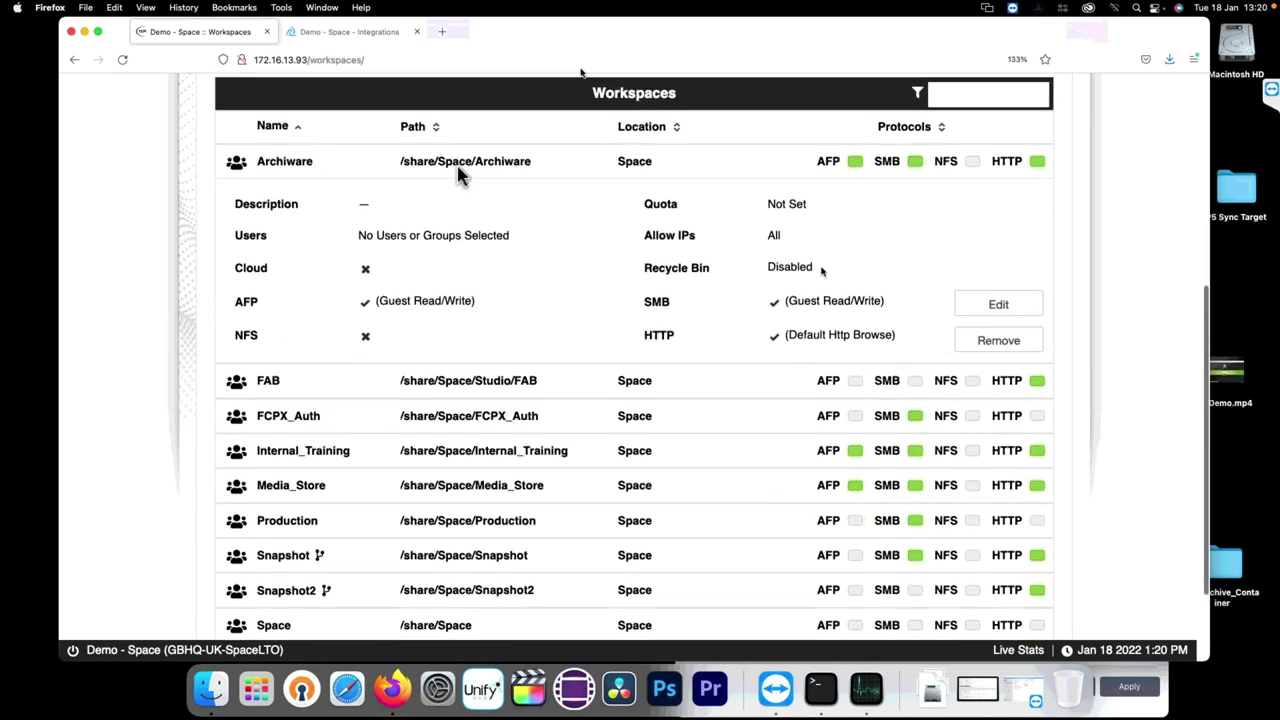
pyautogui.click(457, 172)
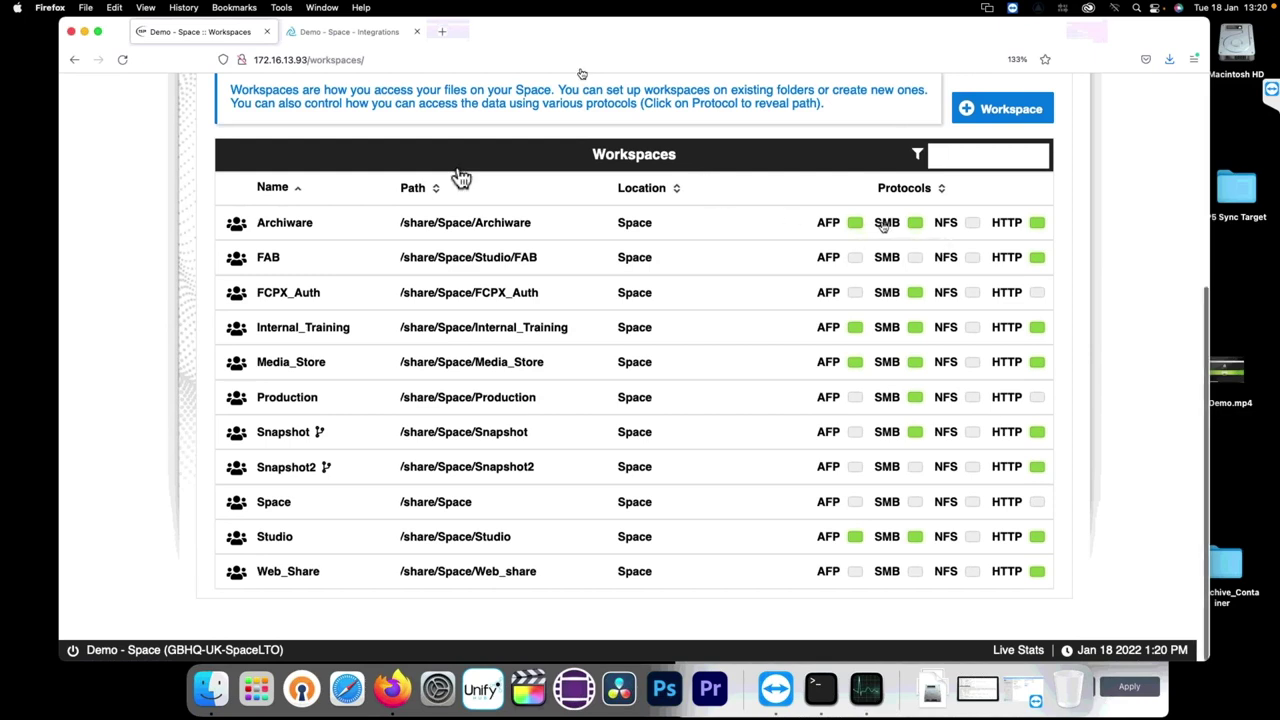
# Step: Copy the Archiware share's Mac/Linux smb:// address from its SMB mount options
pyautogui.click(888, 228)
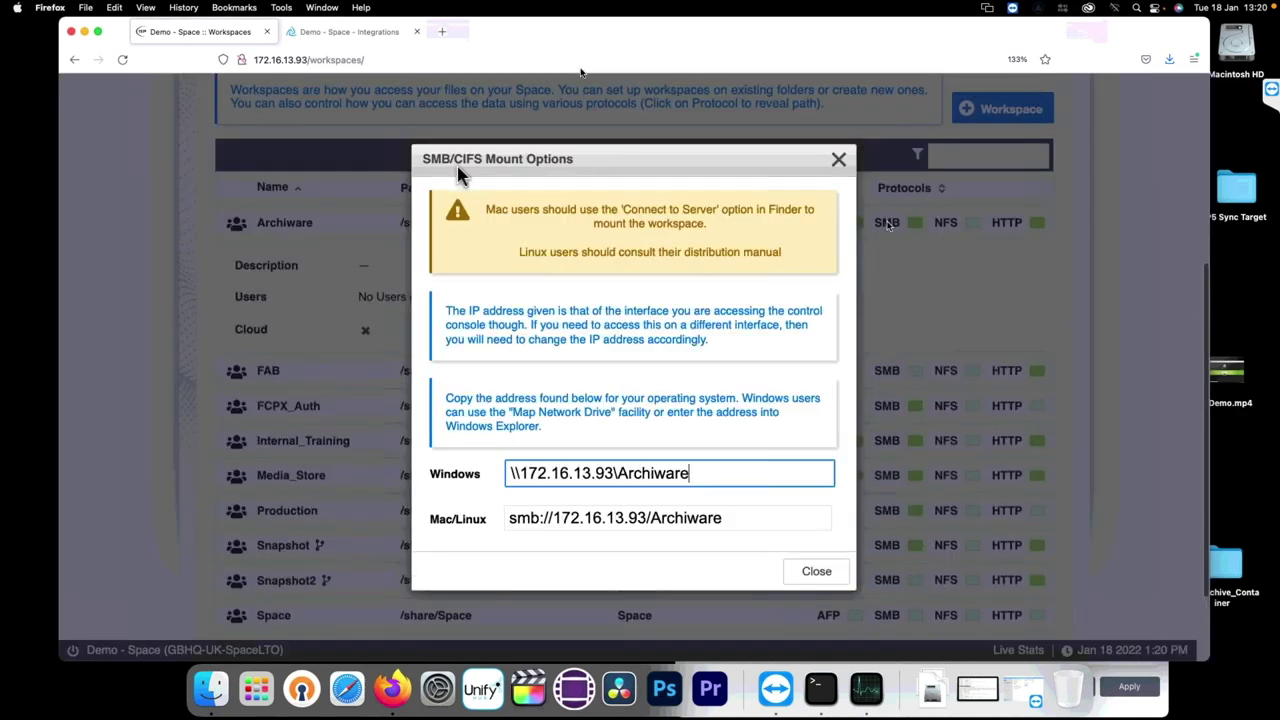
pyautogui.click(714, 471)
pyautogui.press('super+a')
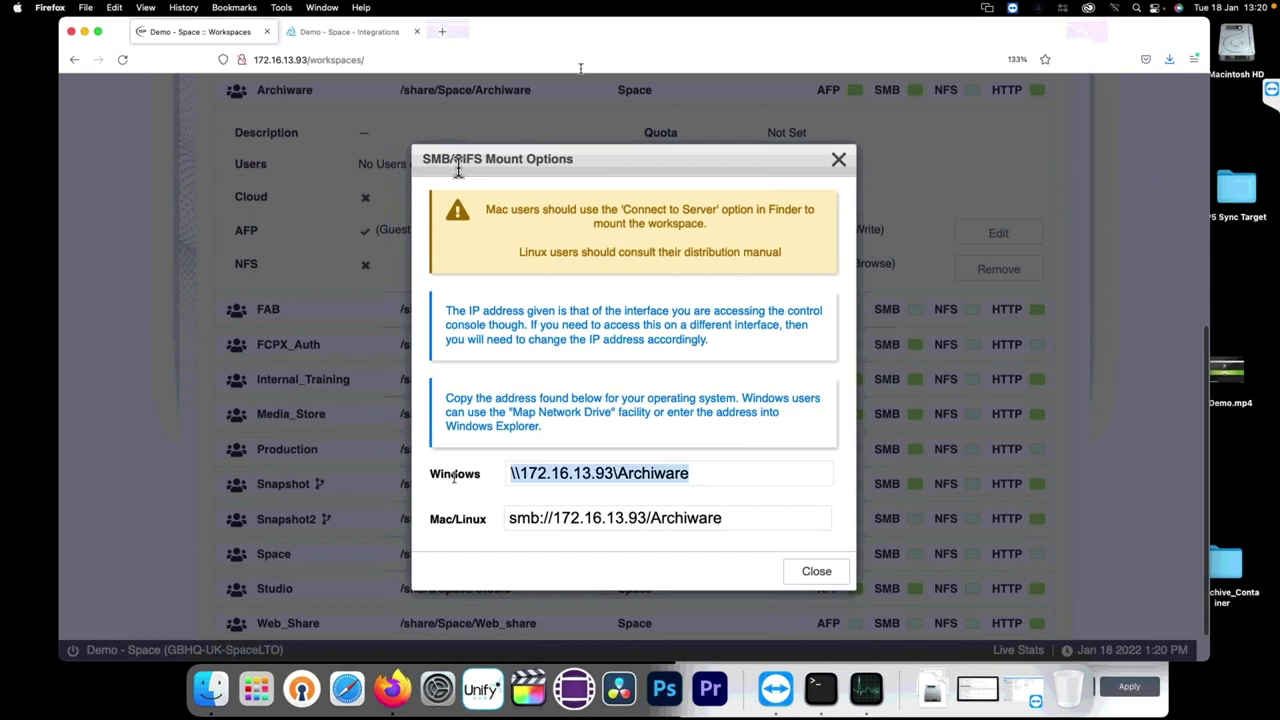
pyautogui.click(722, 518)
pyautogui.moveTo(706, 518); pyautogui.dragTo(467, 520)
pyautogui.press('super+c')
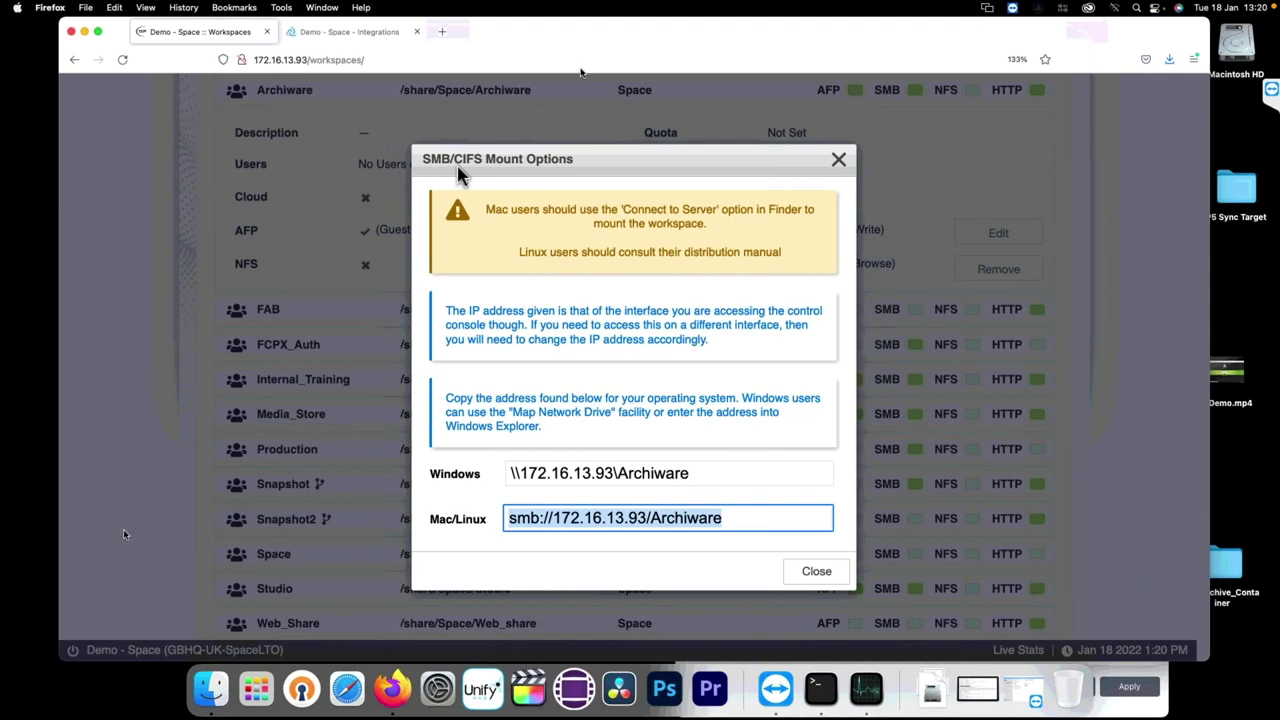
# Step: Mount the Archiware share in Finder as Guest, then close the SMB mount dialog
pyautogui.click(30, 520)
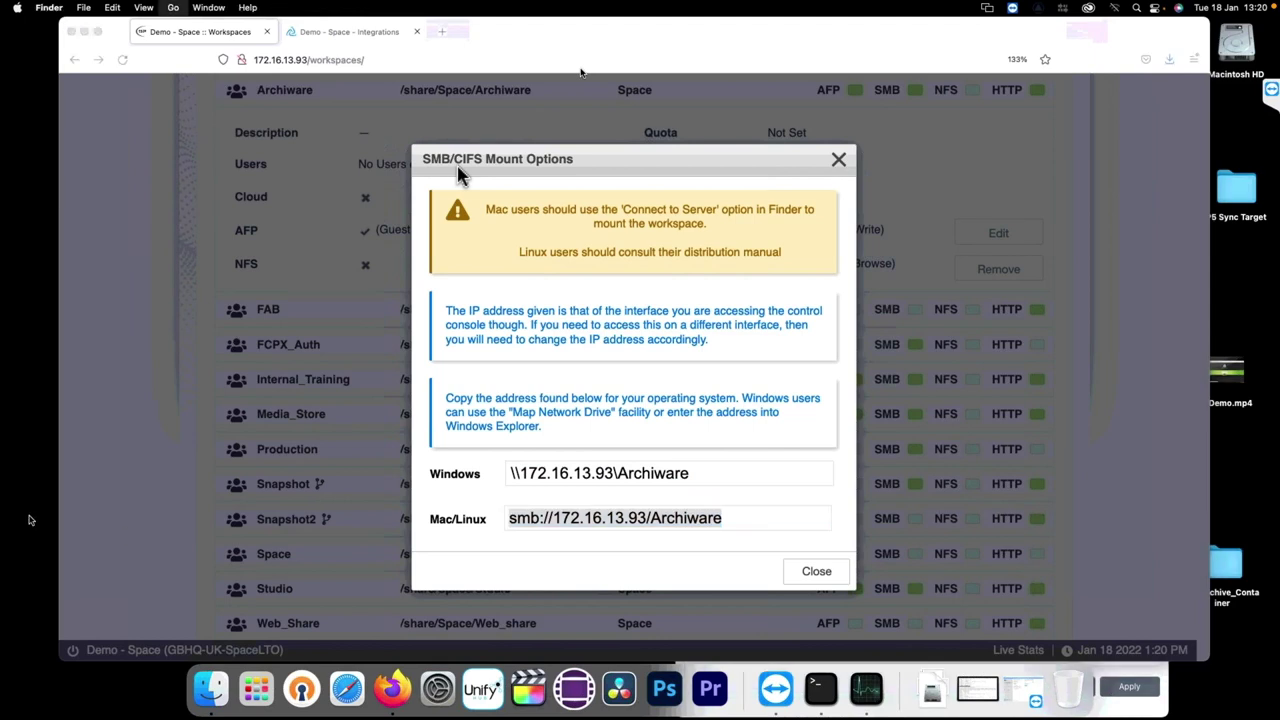
pyautogui.press('super+k')
pyautogui.press('super+v')
pyautogui.press('Return')
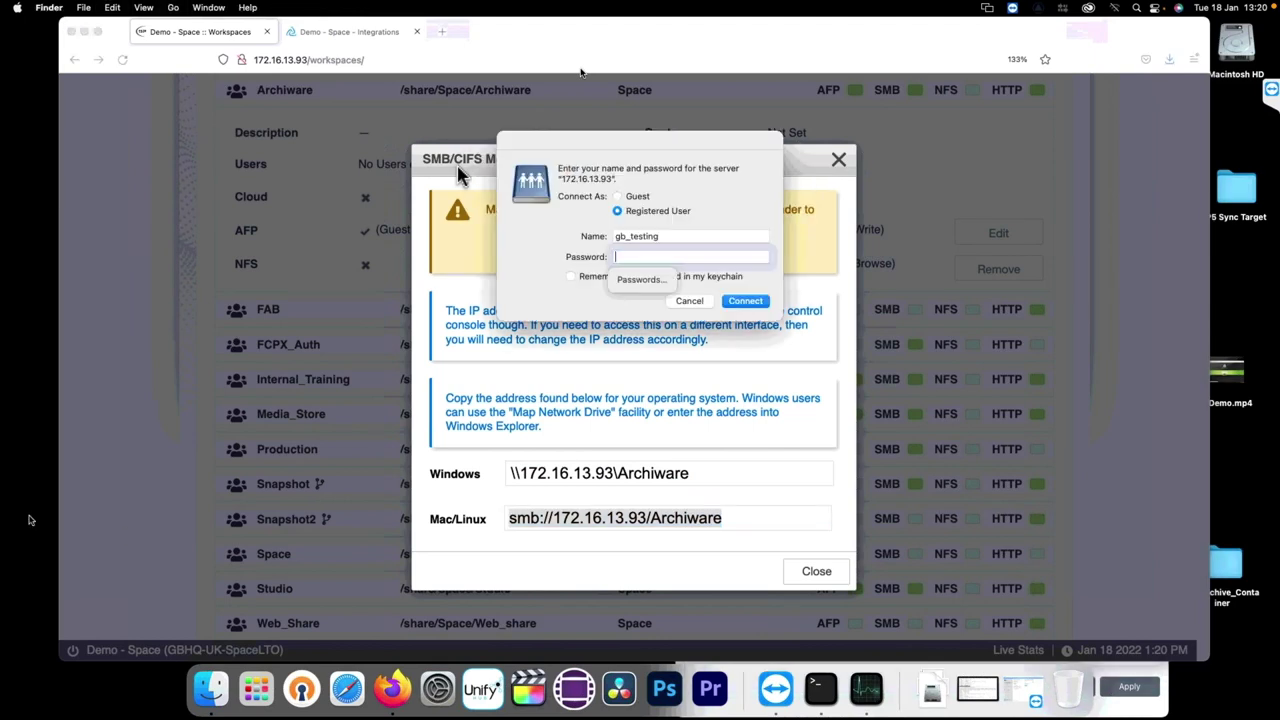
pyautogui.click(638, 197)
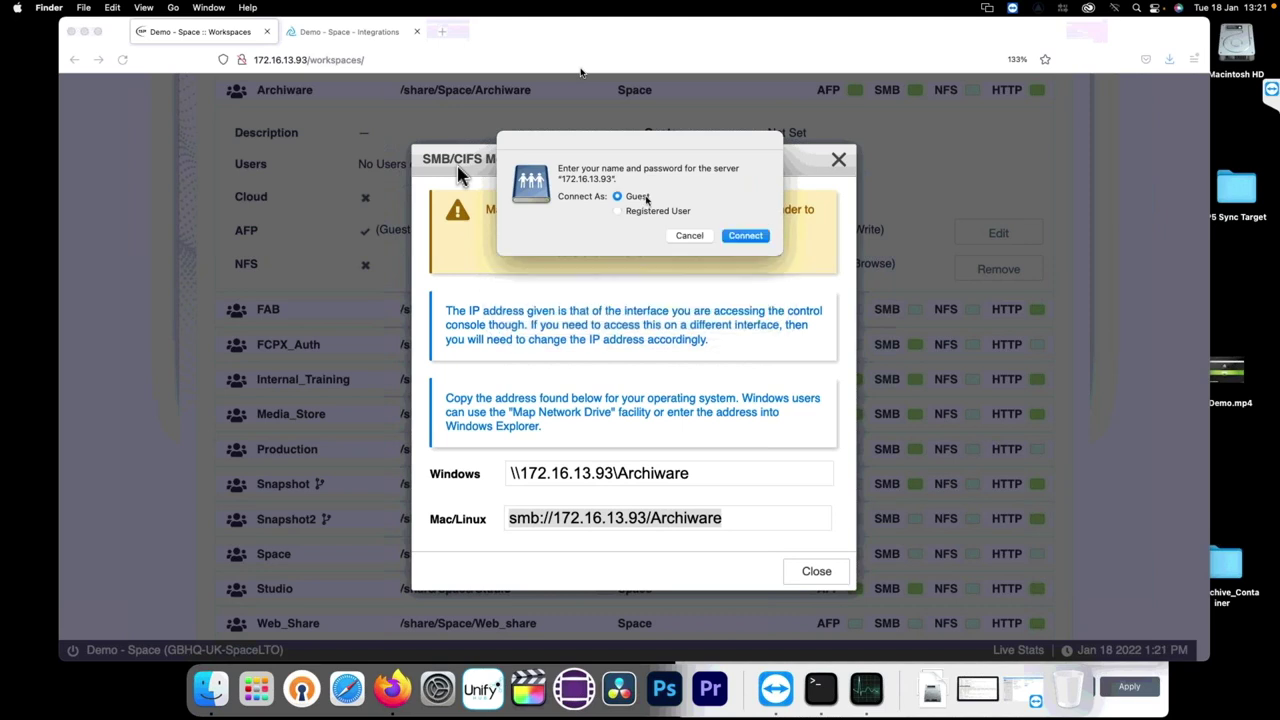
pyautogui.click(746, 236)
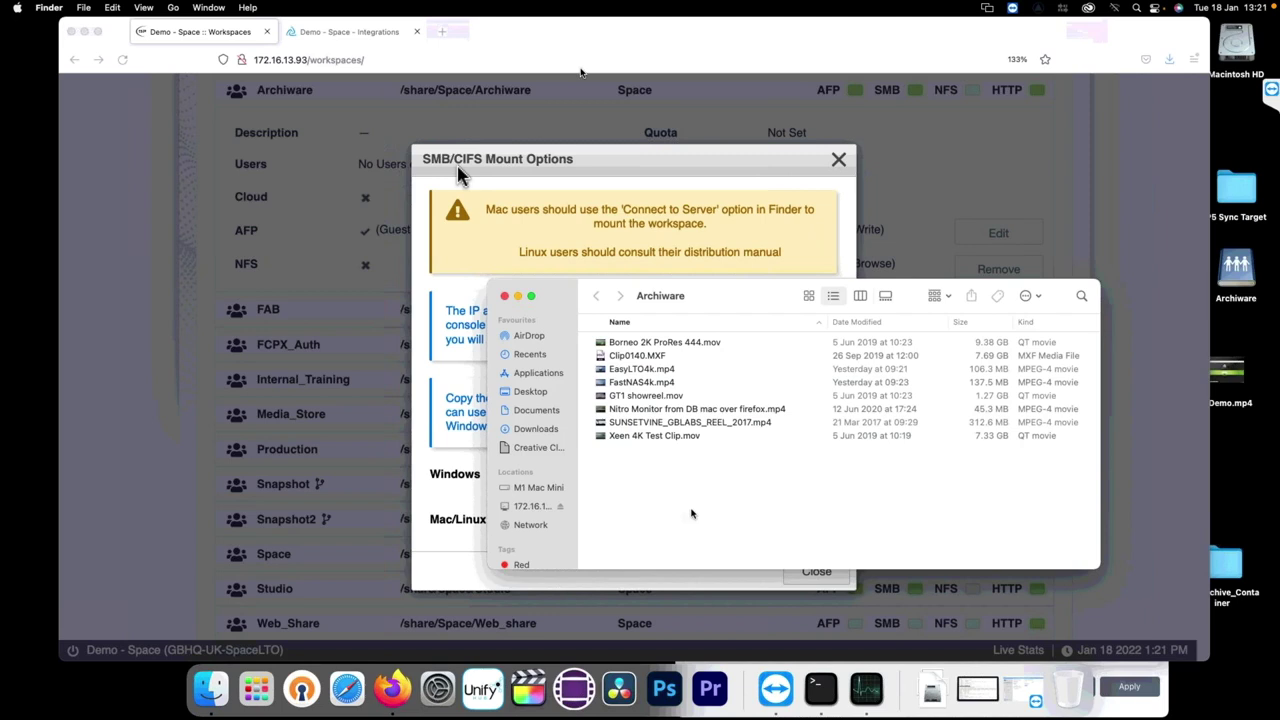
pyautogui.click(812, 577)
pyautogui.click(814, 574)
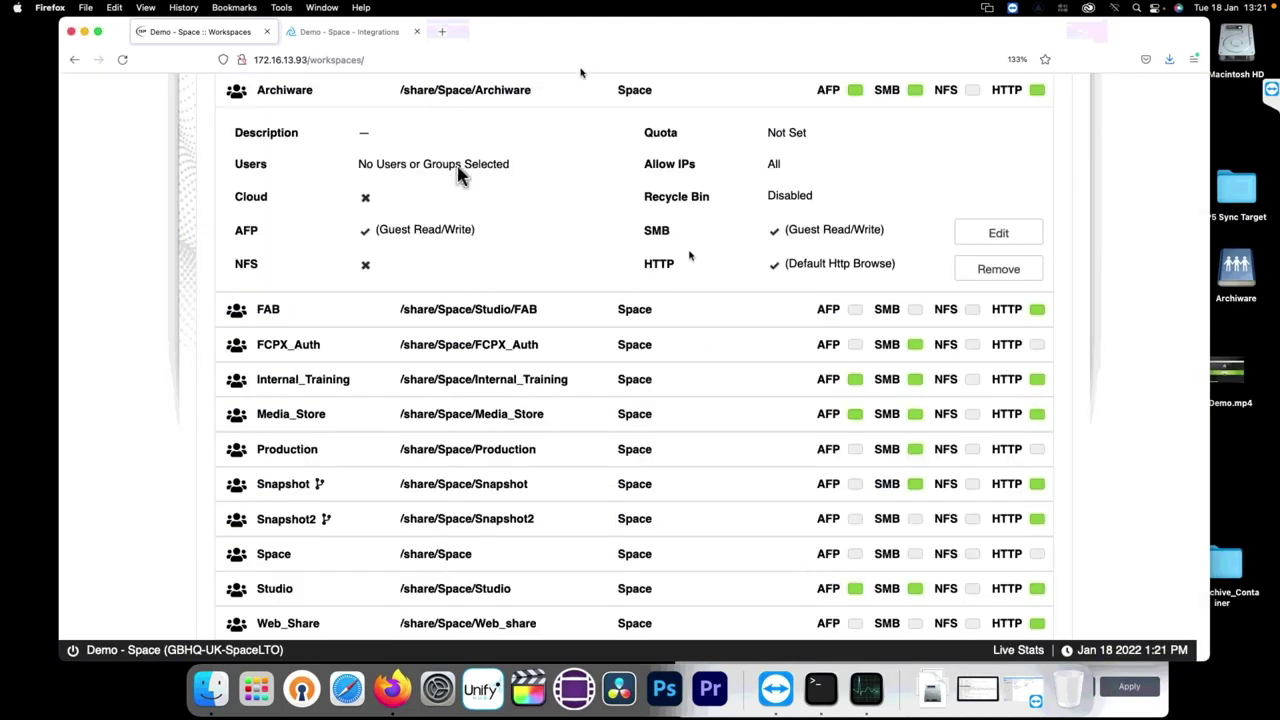
# Step: View the Security and Compliance audit log of SMB OPEN, CONNECT and CLOSE events on /share/Space/Archiware
pyautogui.scroll(2, 458, 175)
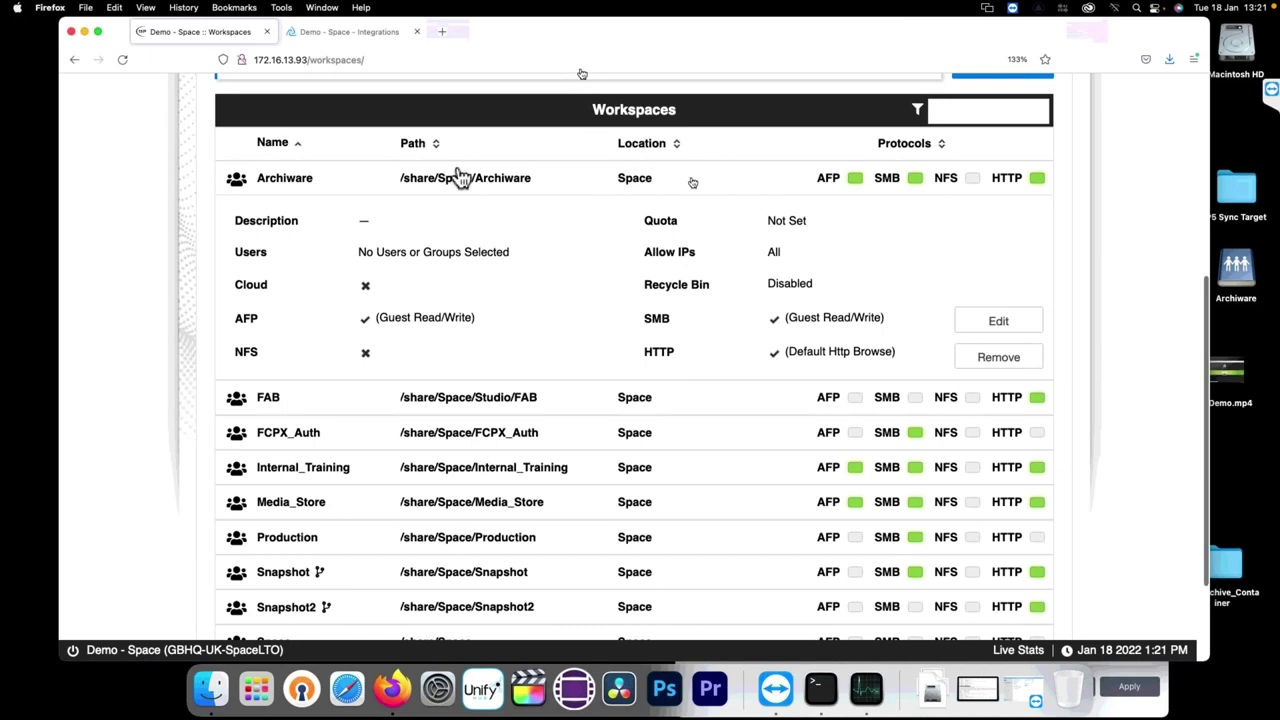
pyautogui.click(460, 177)
pyautogui.scroll(5, 459, 172)
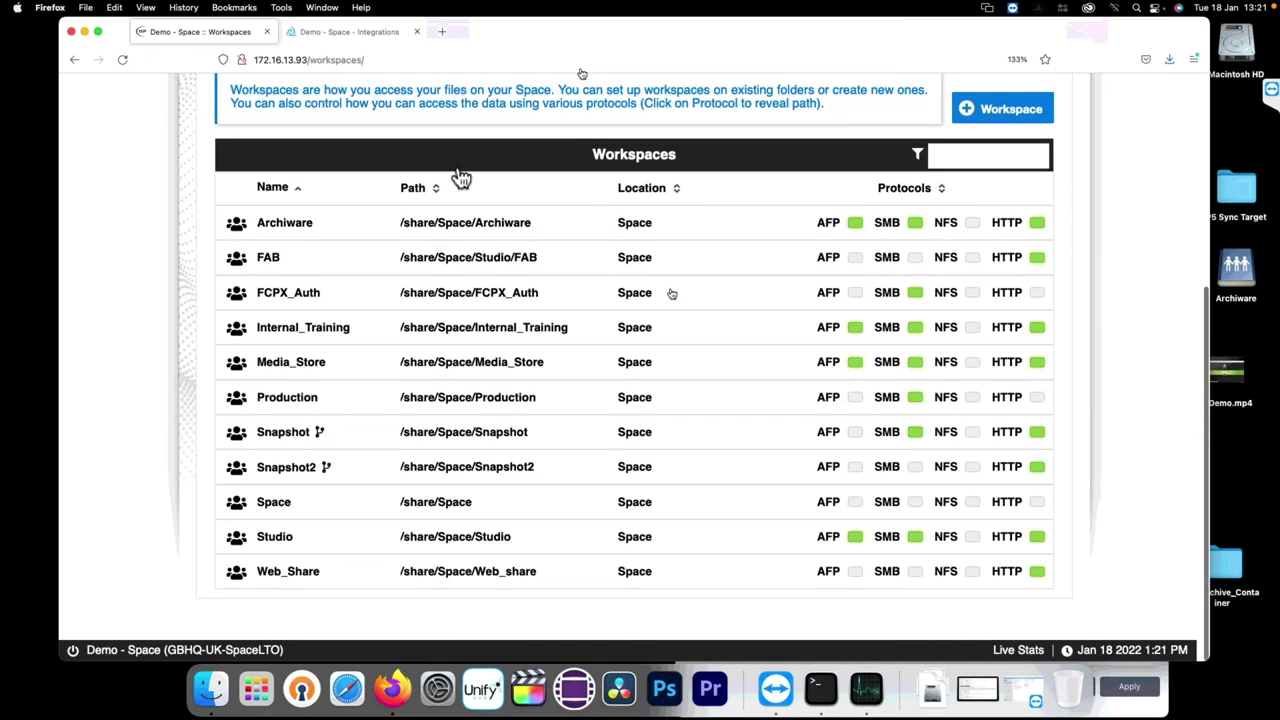
pyautogui.scroll(3, 458, 167)
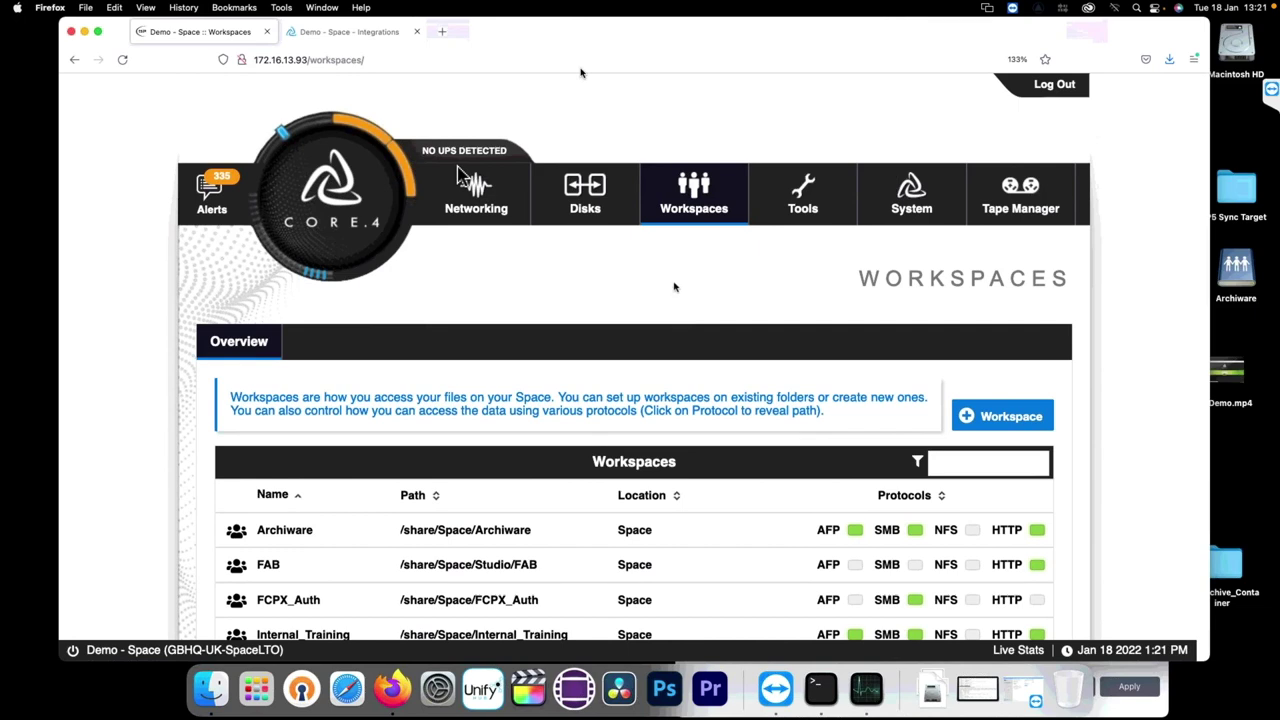
pyautogui.click(802, 200)
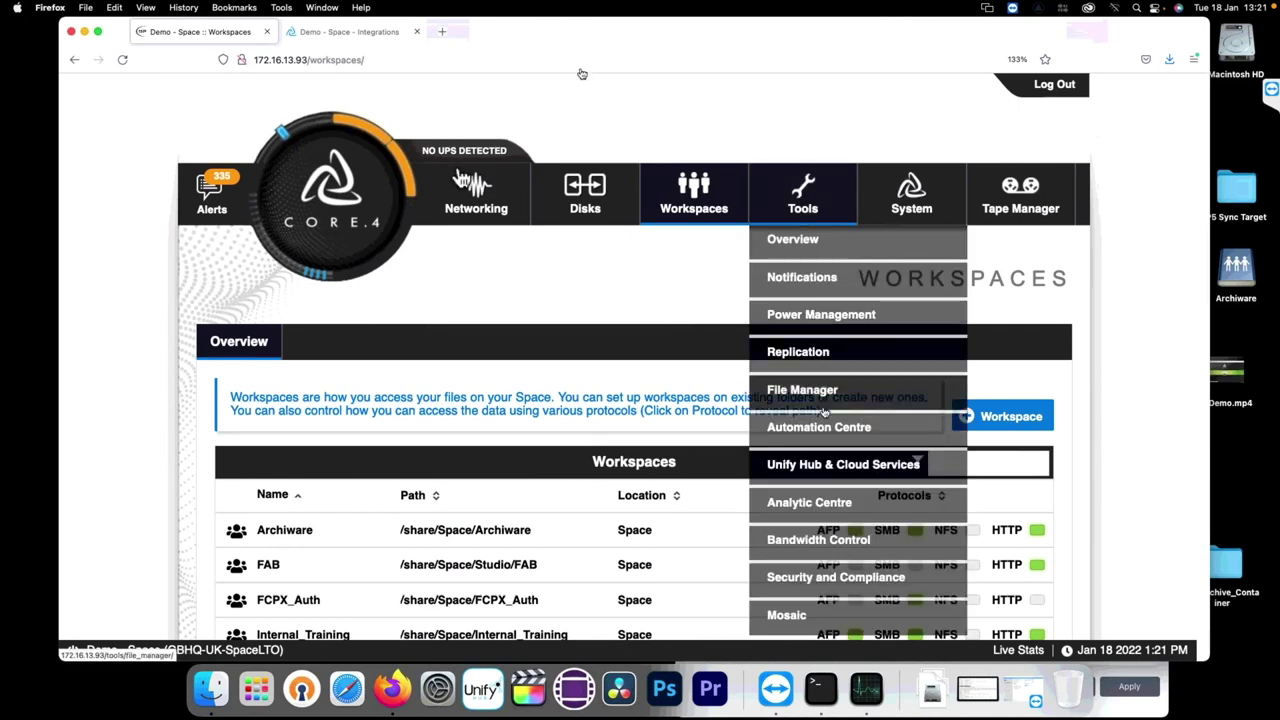
pyautogui.click(823, 584)
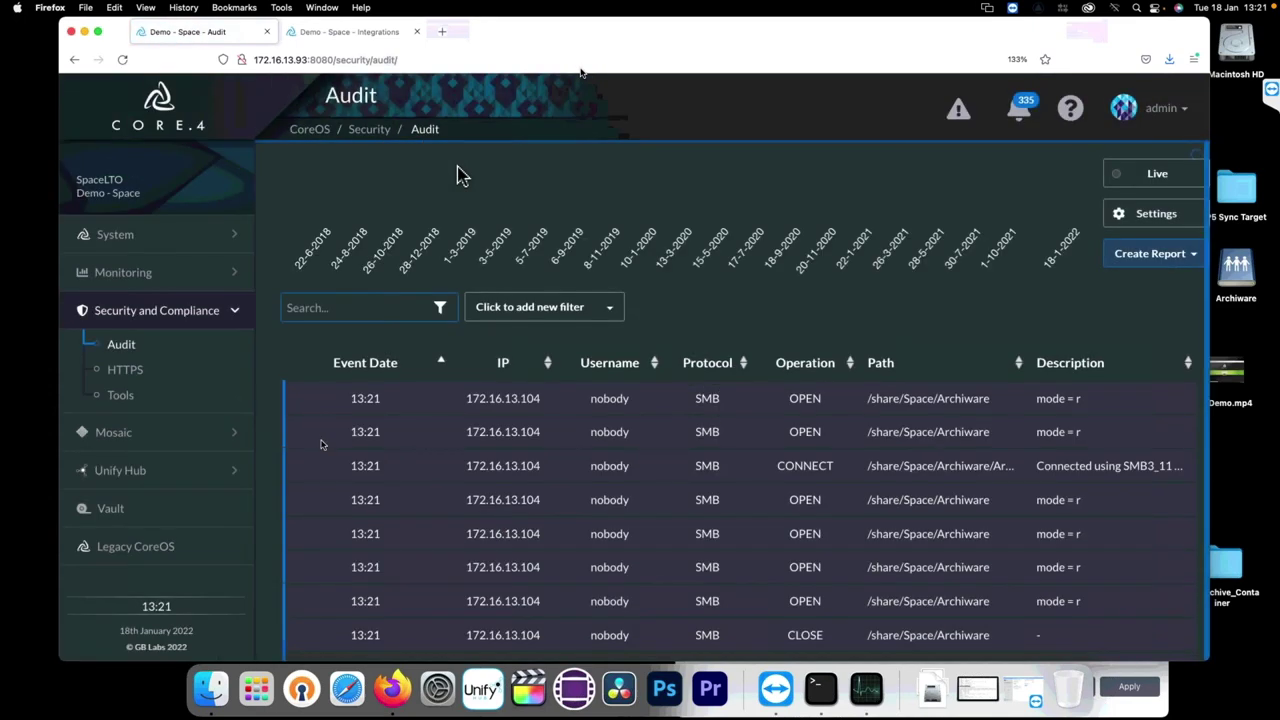
pyautogui.click(118, 238)
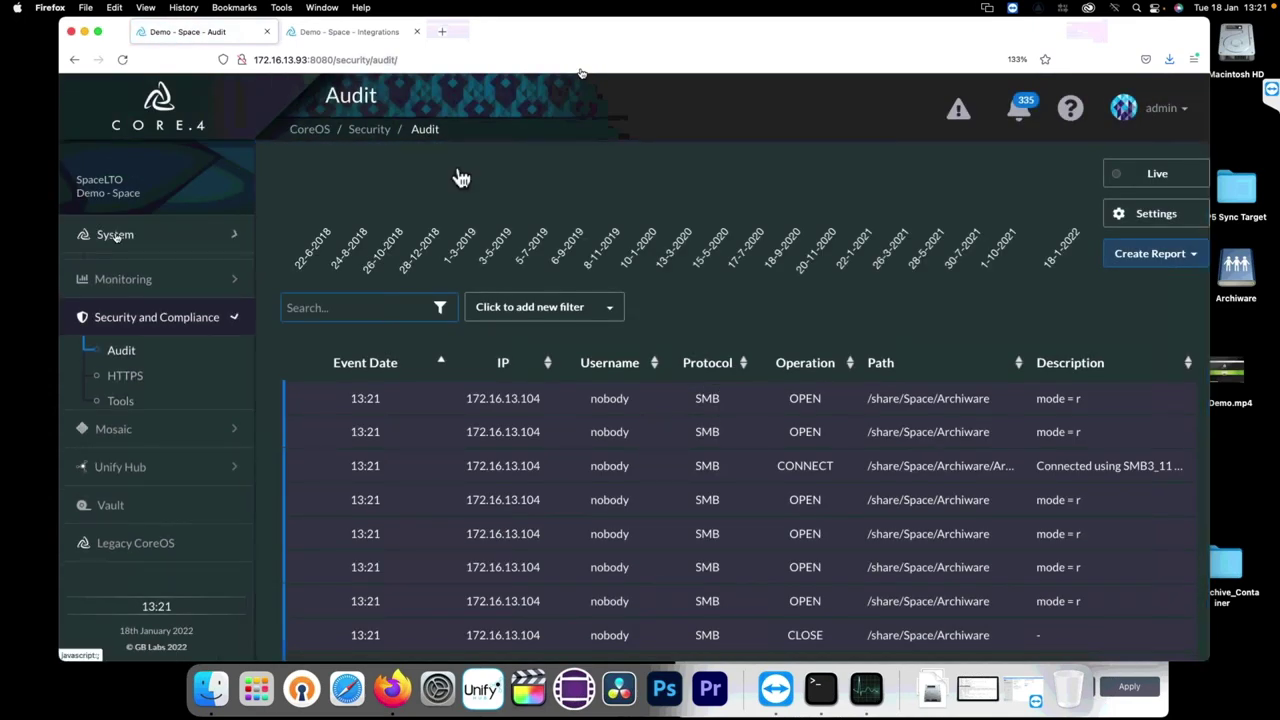
# Step: Review the Archiware P5 integration settings, then open the Monitoring Analytics Center's Live Disk IO view
pyautogui.click(130, 269)
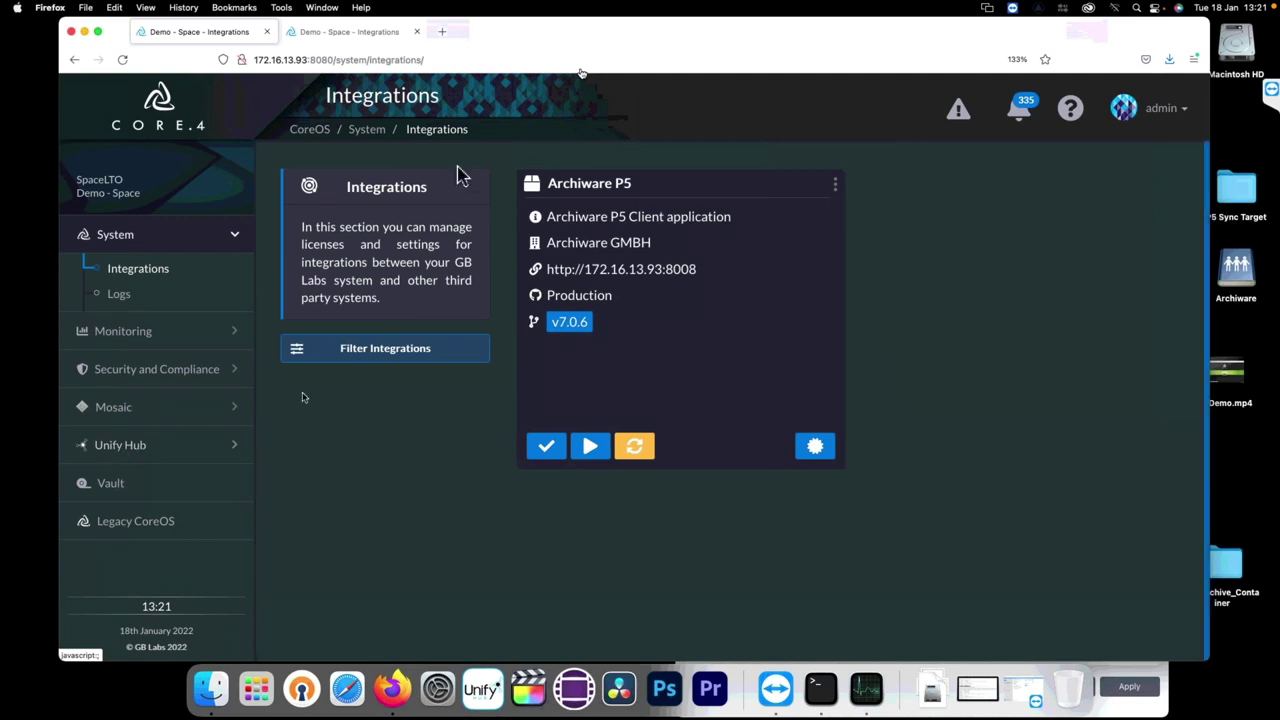
pyautogui.click(831, 184)
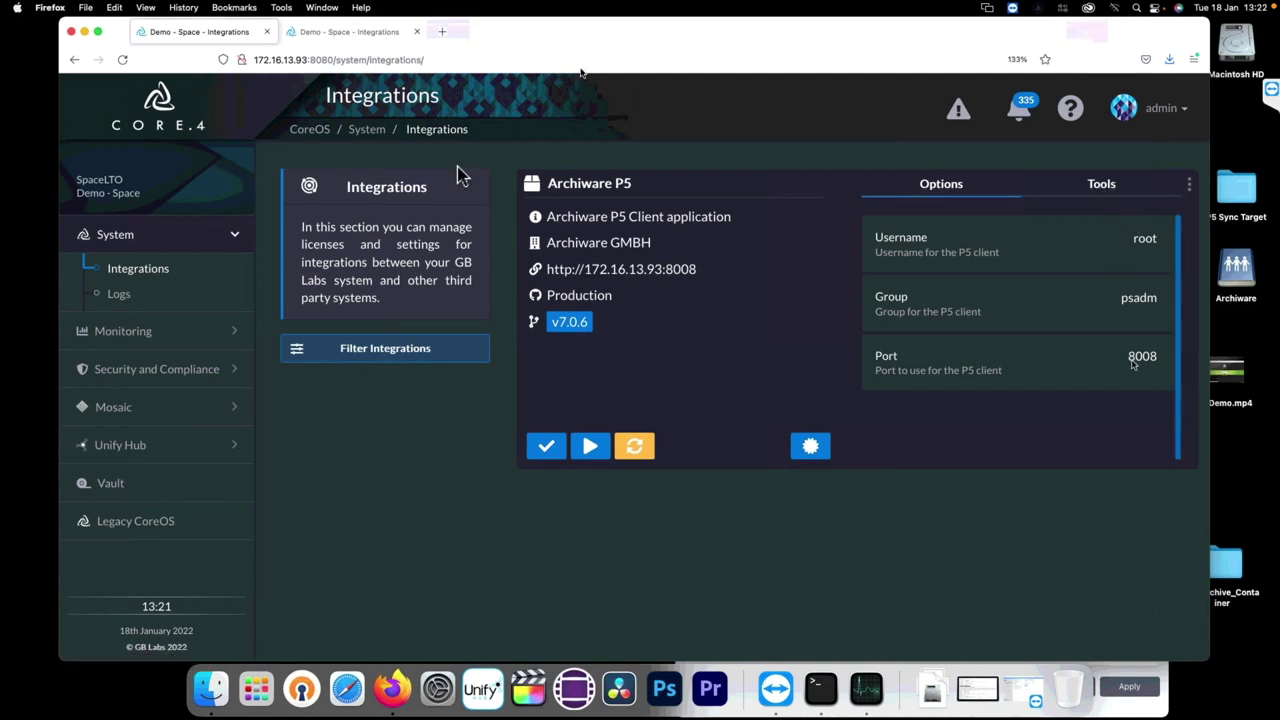
pyautogui.click(1099, 189)
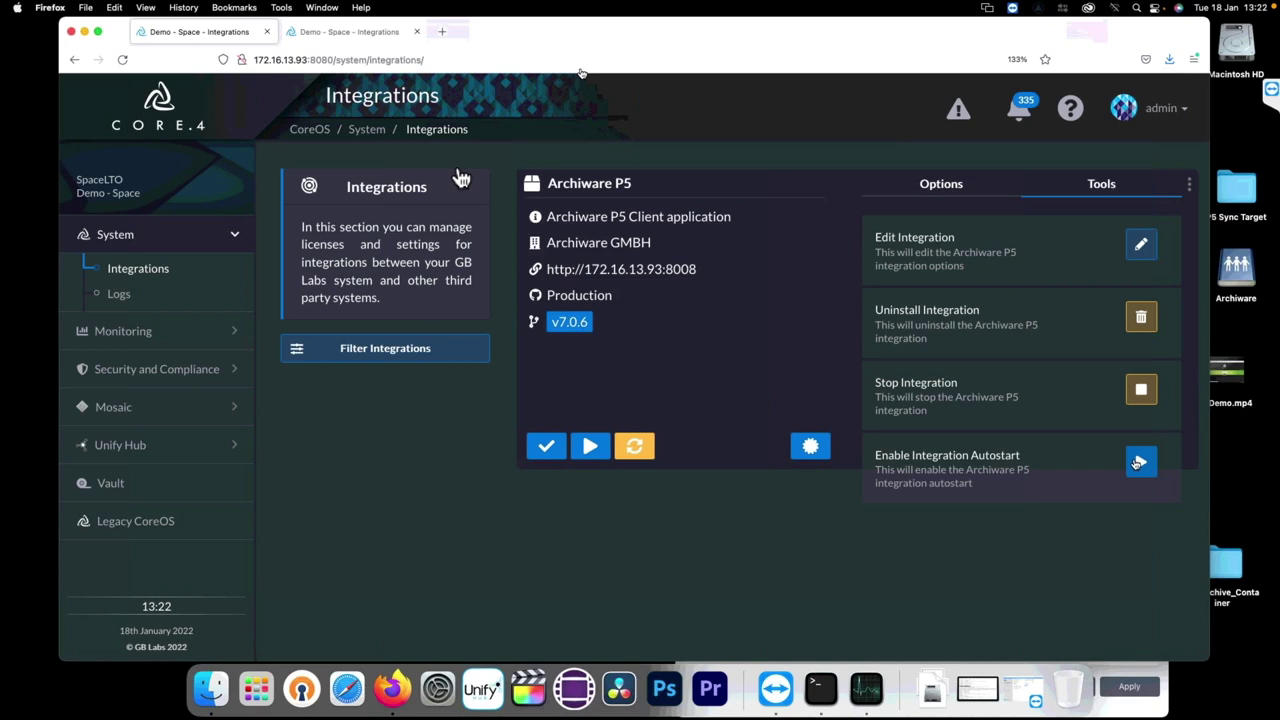
pyautogui.click(954, 188)
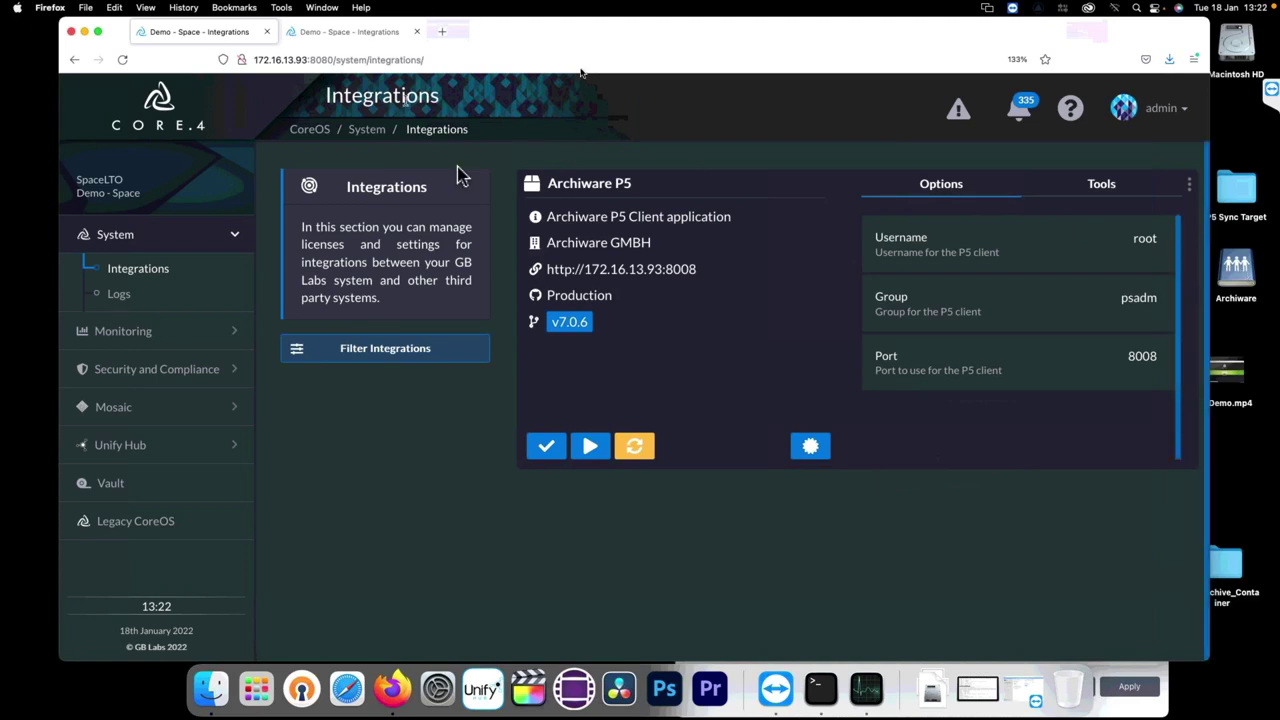
pyautogui.click(128, 331)
pyautogui.click(130, 336)
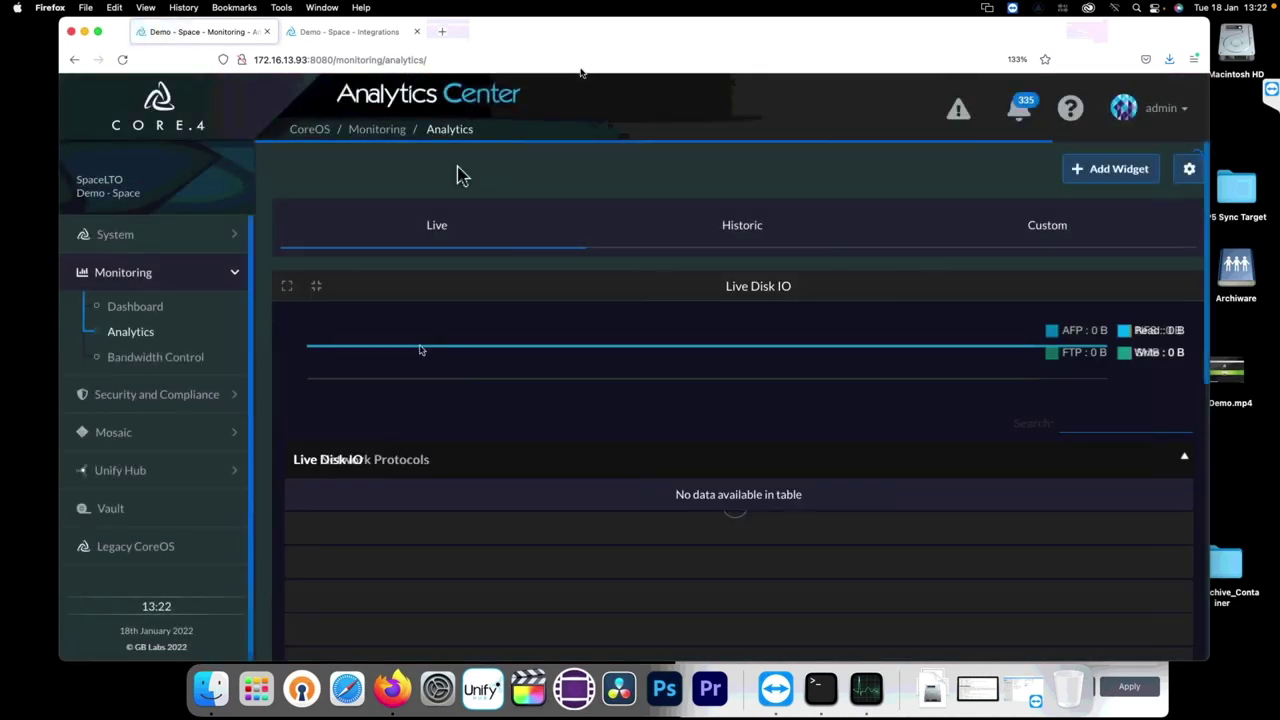
# Step: In Bandwidth Control, move the Finishing Suite host from Medium to High Priority
pyautogui.click(131, 359)
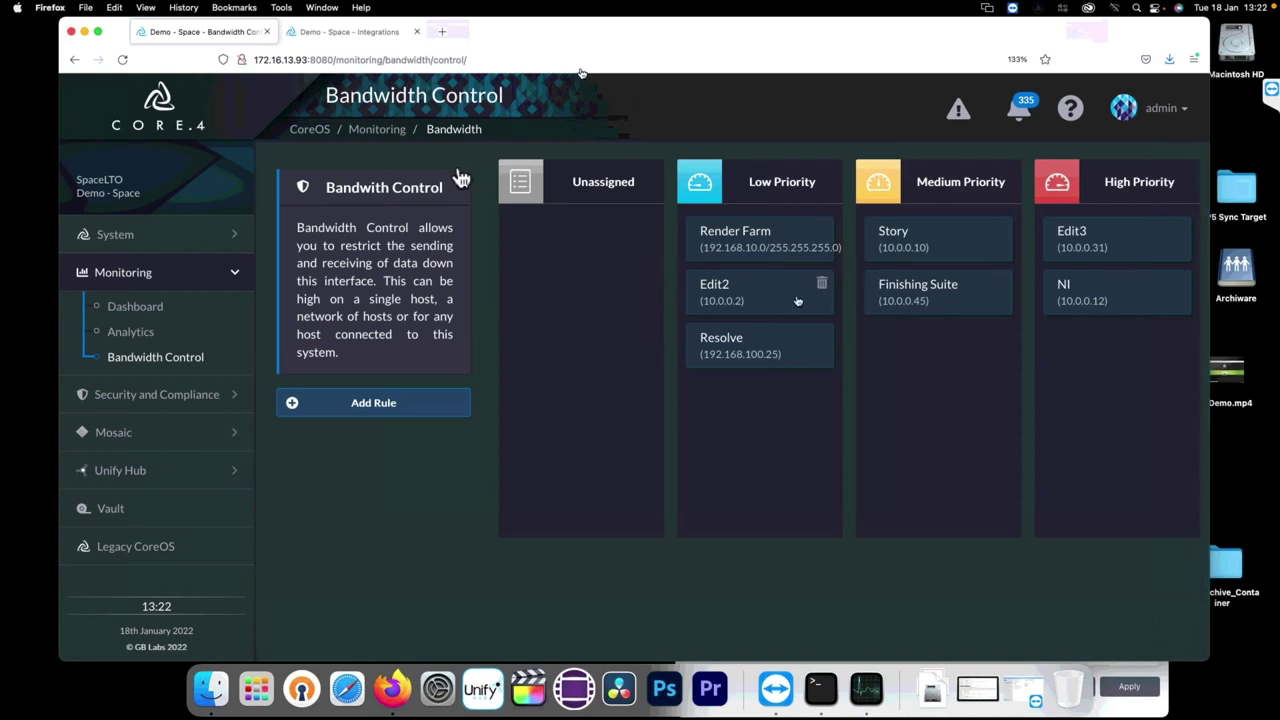
pyautogui.moveTo(946, 298); pyautogui.dragTo(1115, 350)
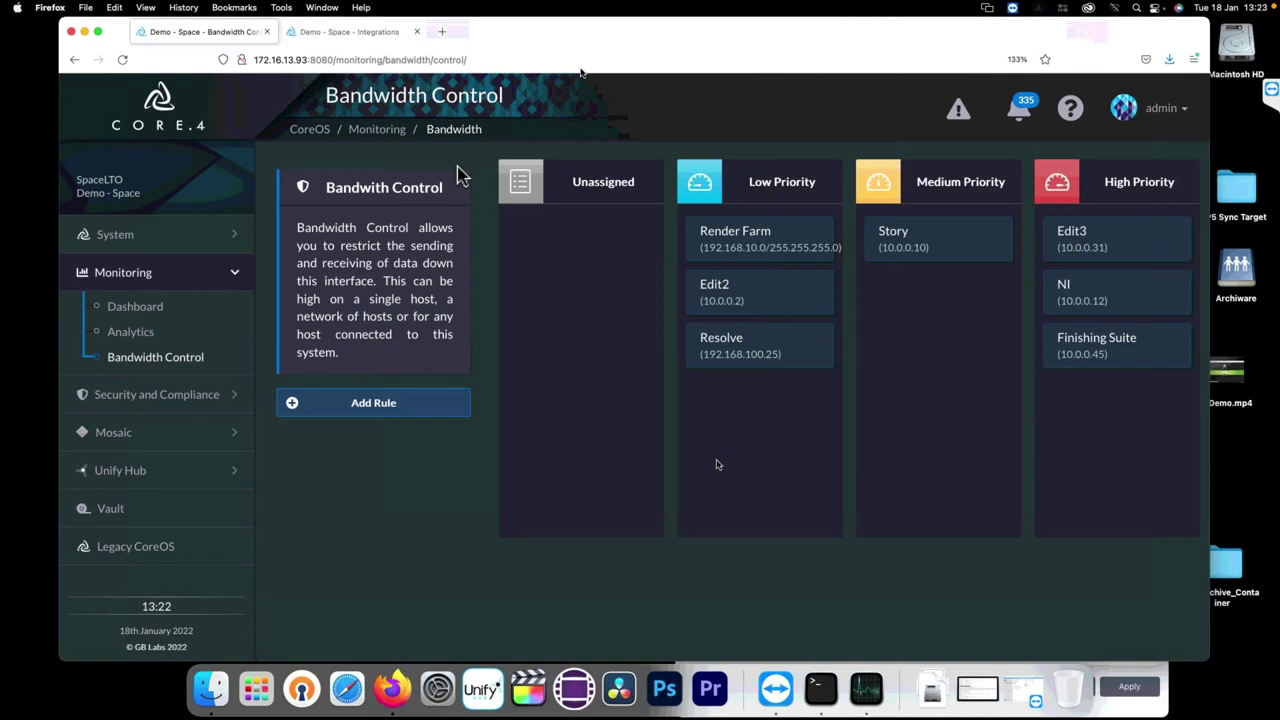
pyautogui.moveTo(219, 36); pyautogui.dragTo(214, 36)
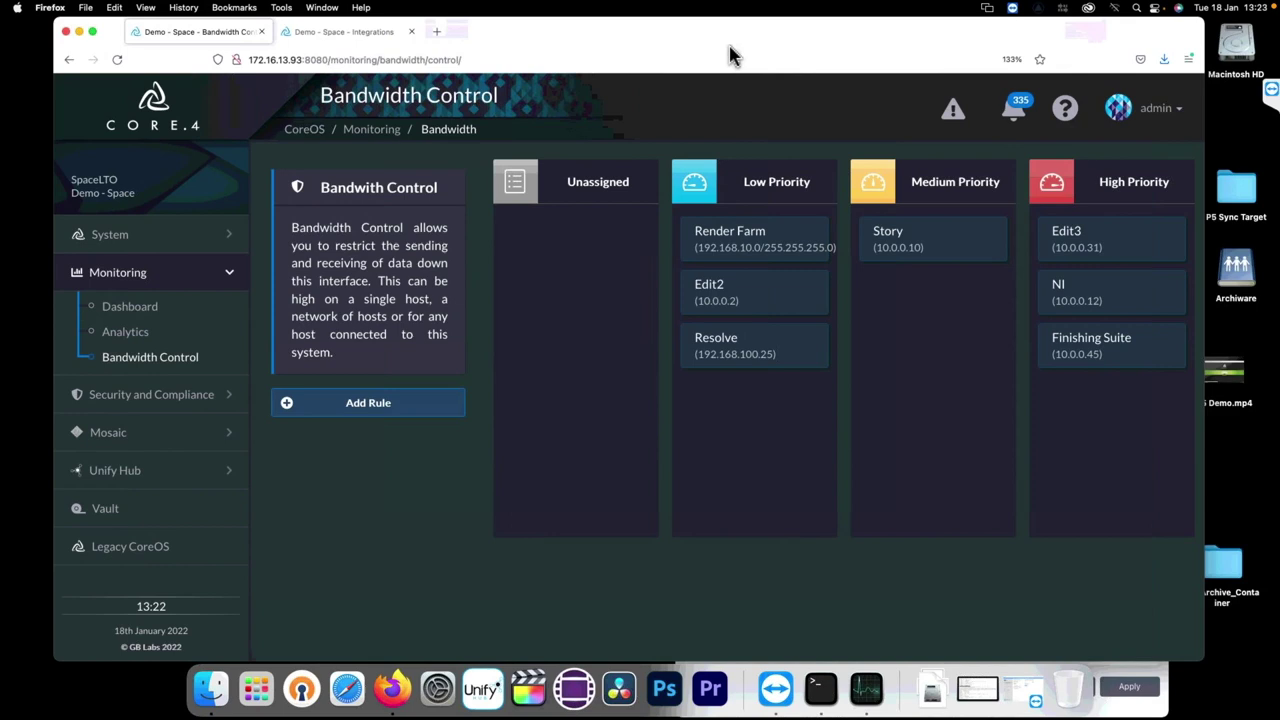
# Step: Dismiss the session-expired notice and sign back in to Archiware P5 with the saved credentials
pyautogui.press('super+grave')
pyautogui.moveTo(586, 82)
pyautogui.mouseDown()
pyautogui.moveTo(460, 75)
pyautogui.moveTo(586, 71)
pyautogui.mouseUp()
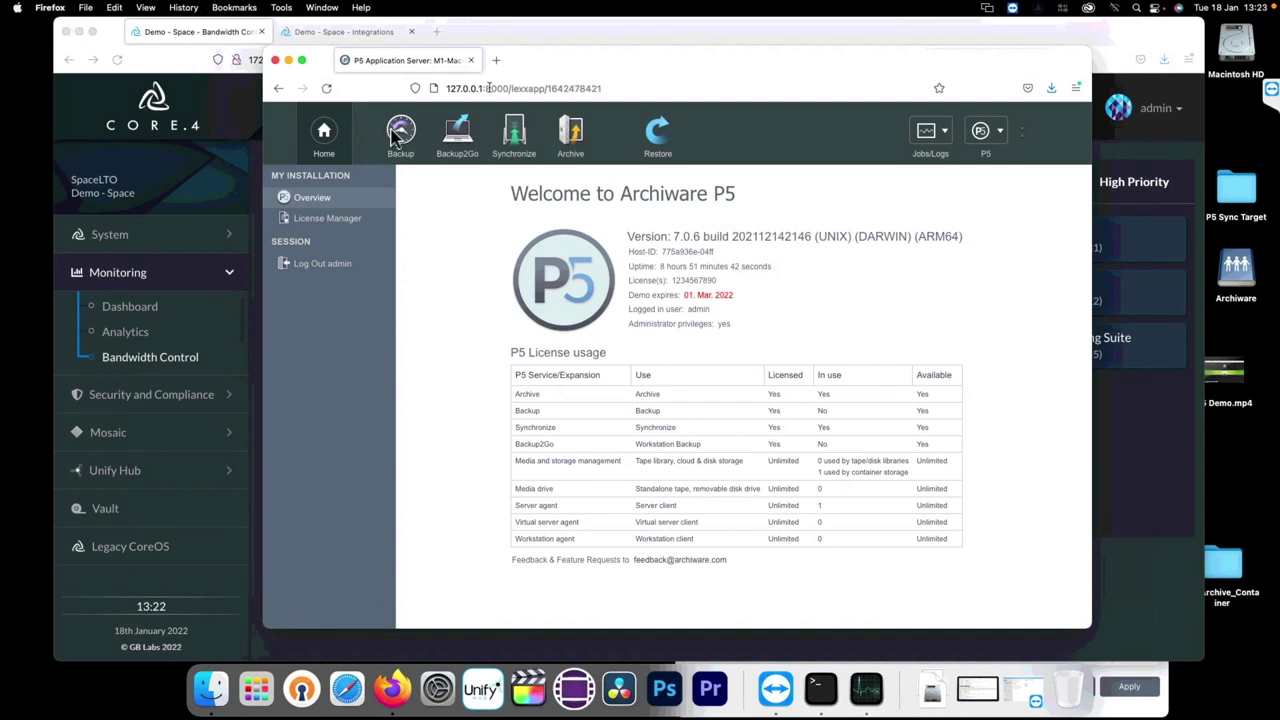
pyautogui.click(325, 134)
pyautogui.click(775, 389)
pyautogui.write('admin')
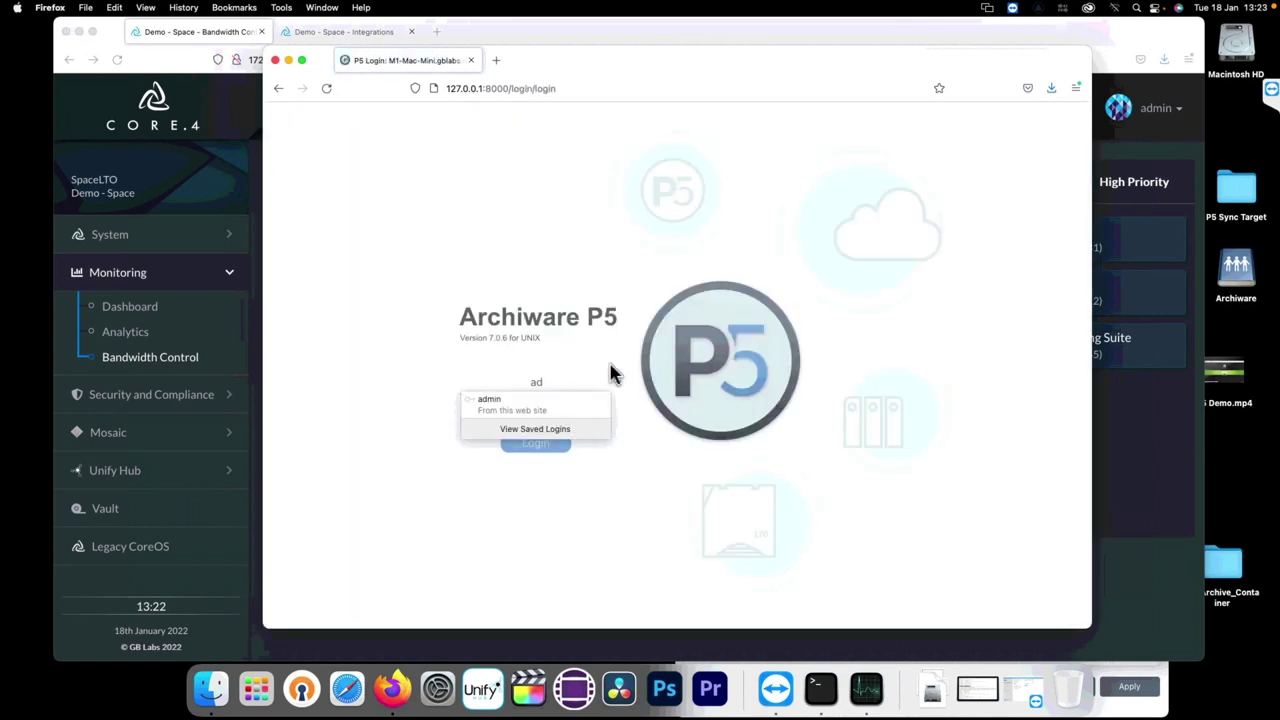
pyautogui.press('Down')
pyautogui.press('Return')
pyautogui.press('Return')
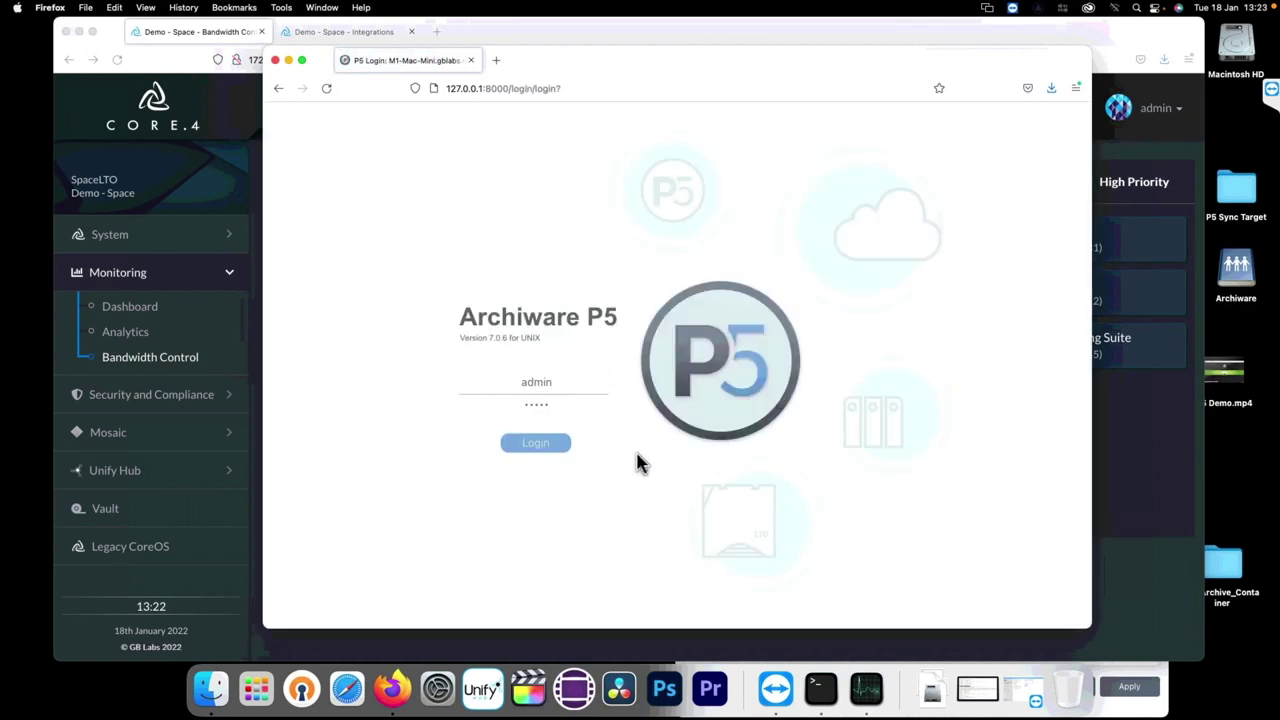
pyautogui.click(531, 449)
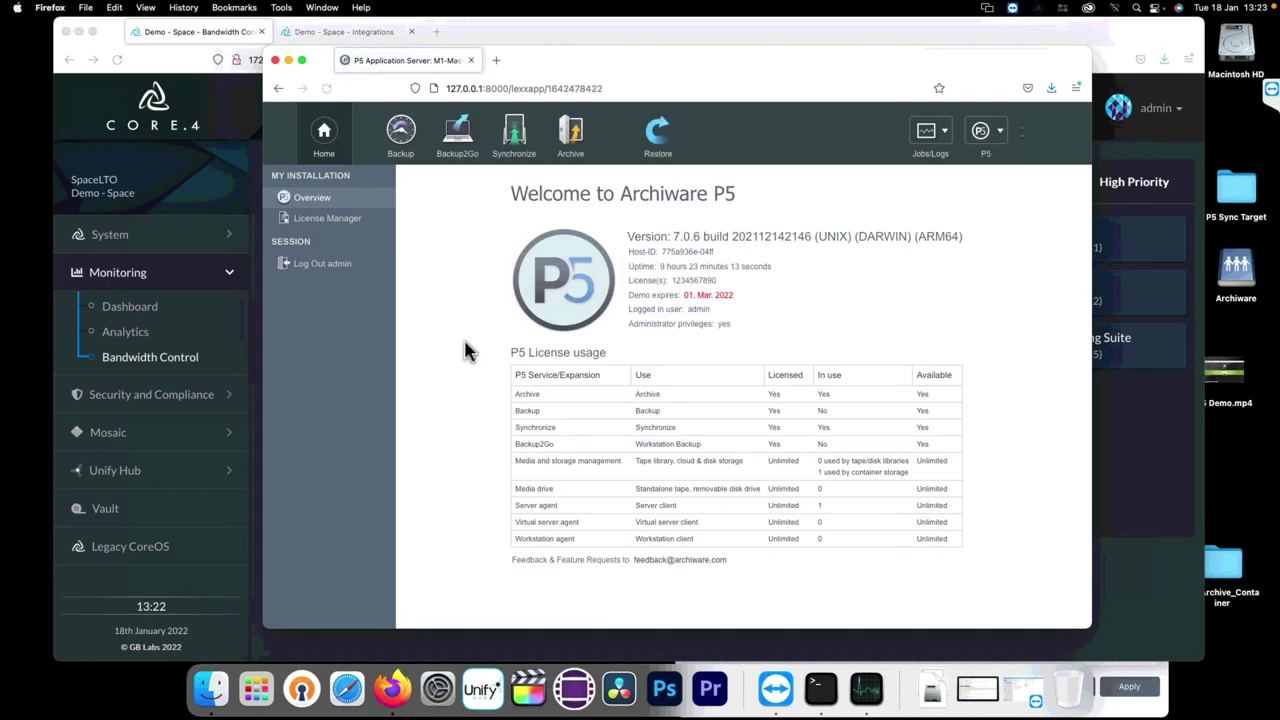
# Step: Browse the Backup, Synchronize, Backup2Go and Archive overviews, then list the core4_demo and localhost archive clients
pyautogui.click(400, 131)
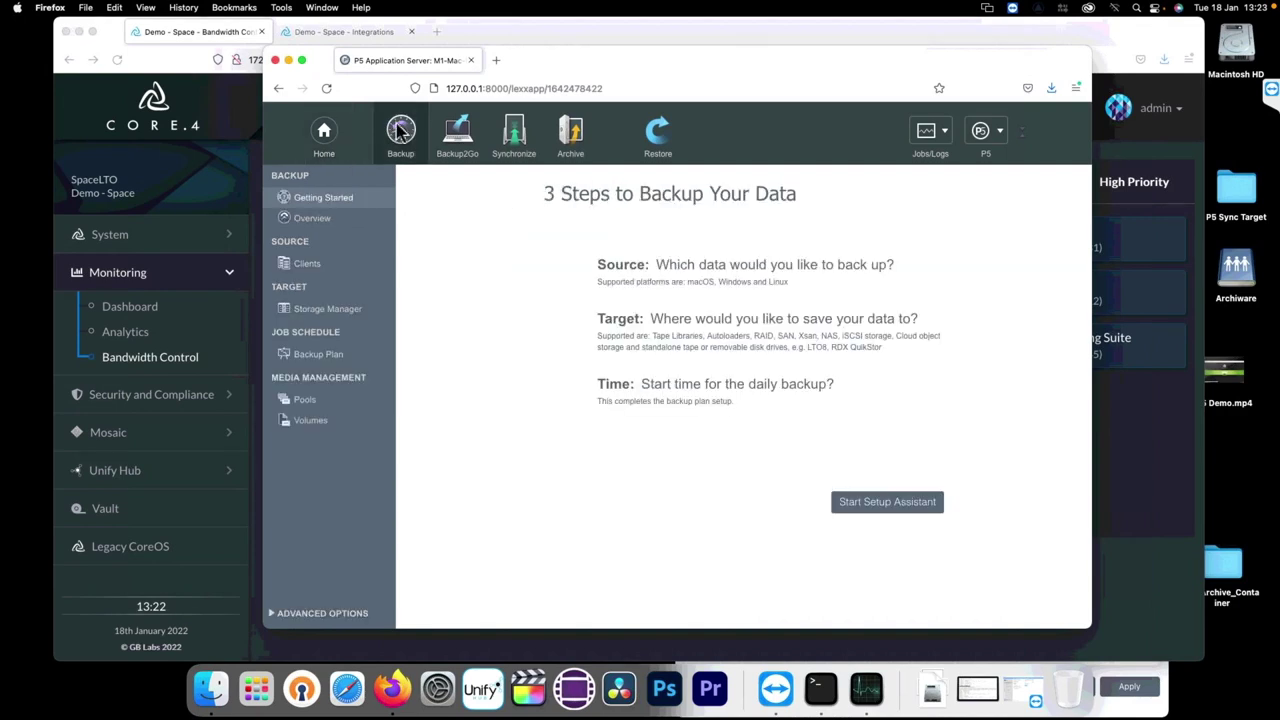
pyautogui.click(514, 135)
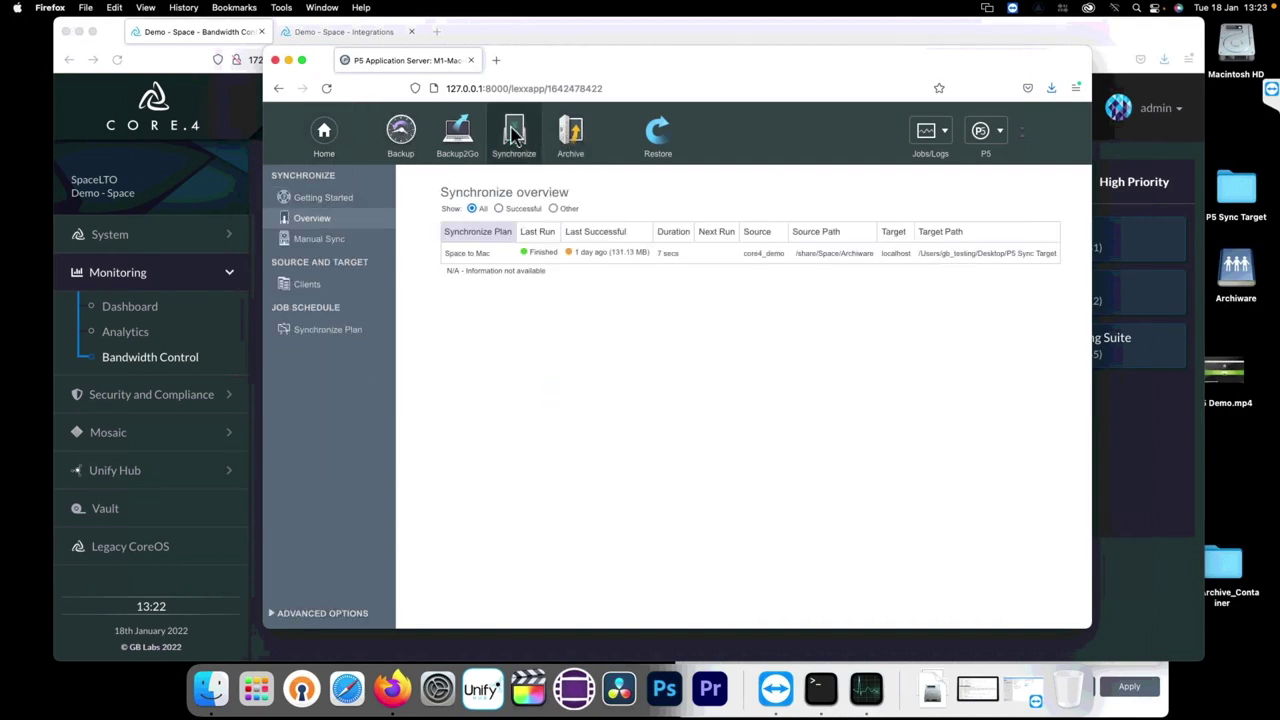
pyautogui.click(460, 145)
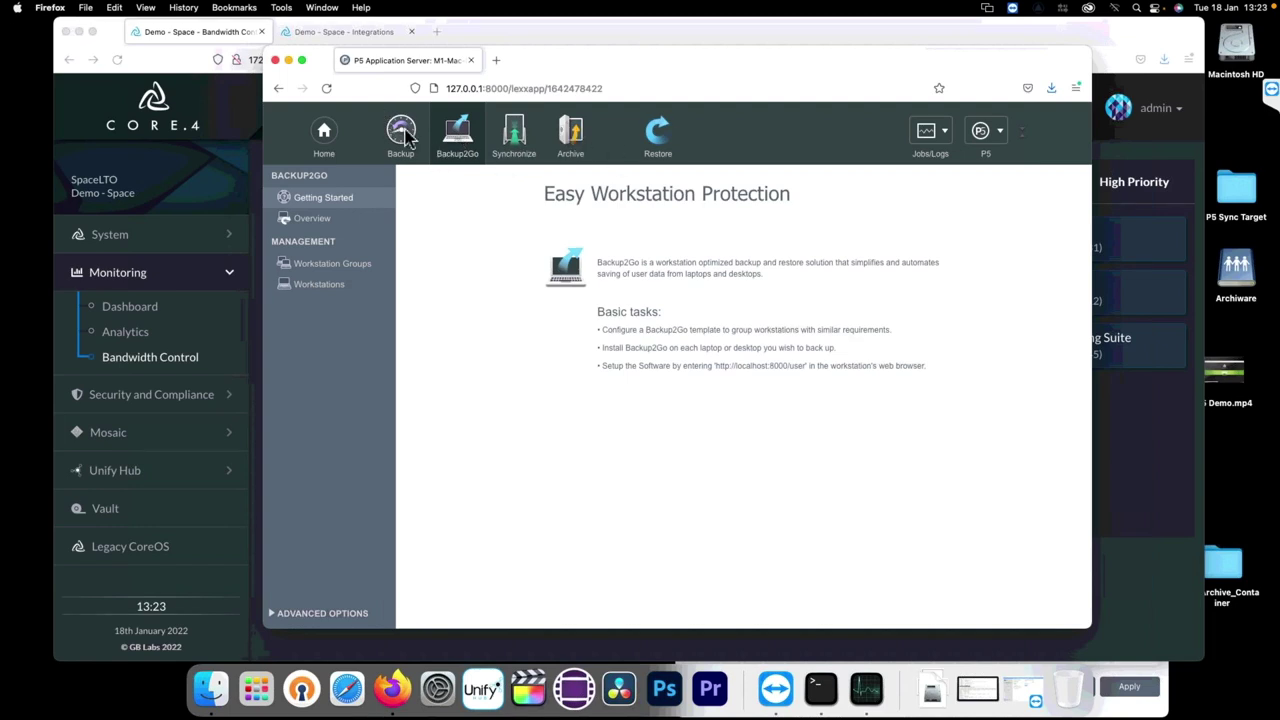
pyautogui.click(403, 137)
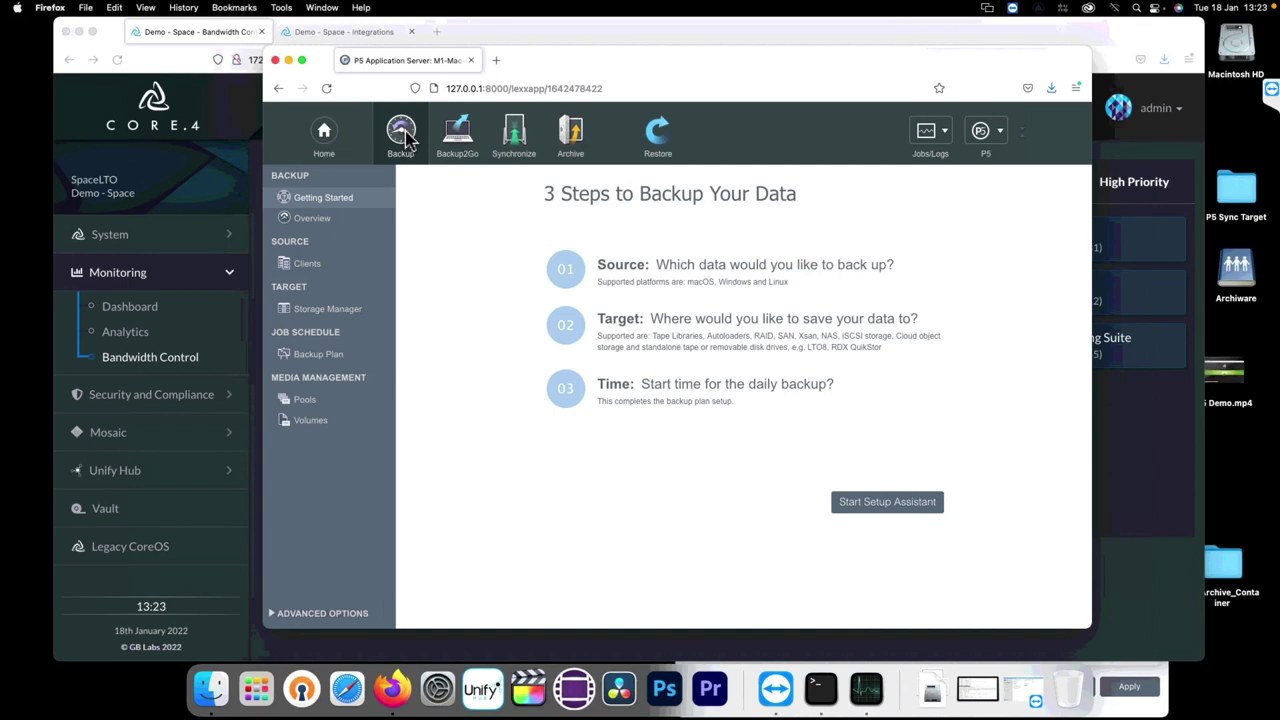
pyautogui.click(580, 138)
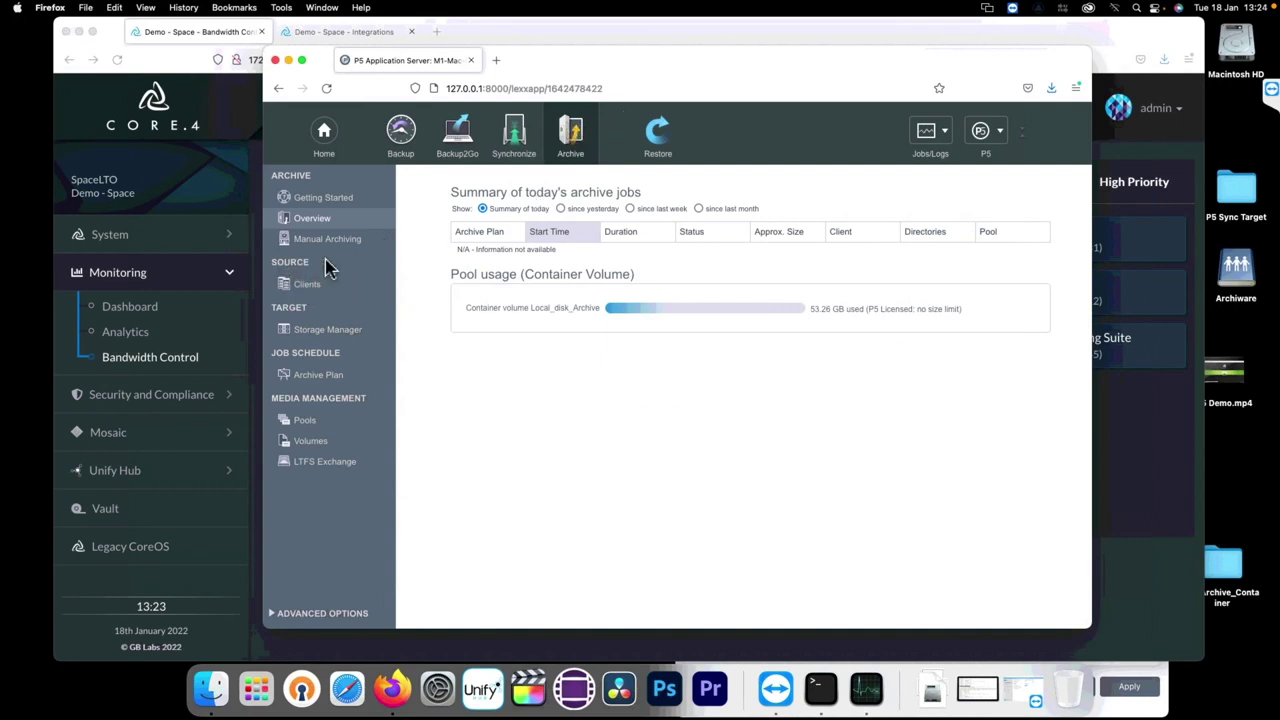
pyautogui.click(310, 287)
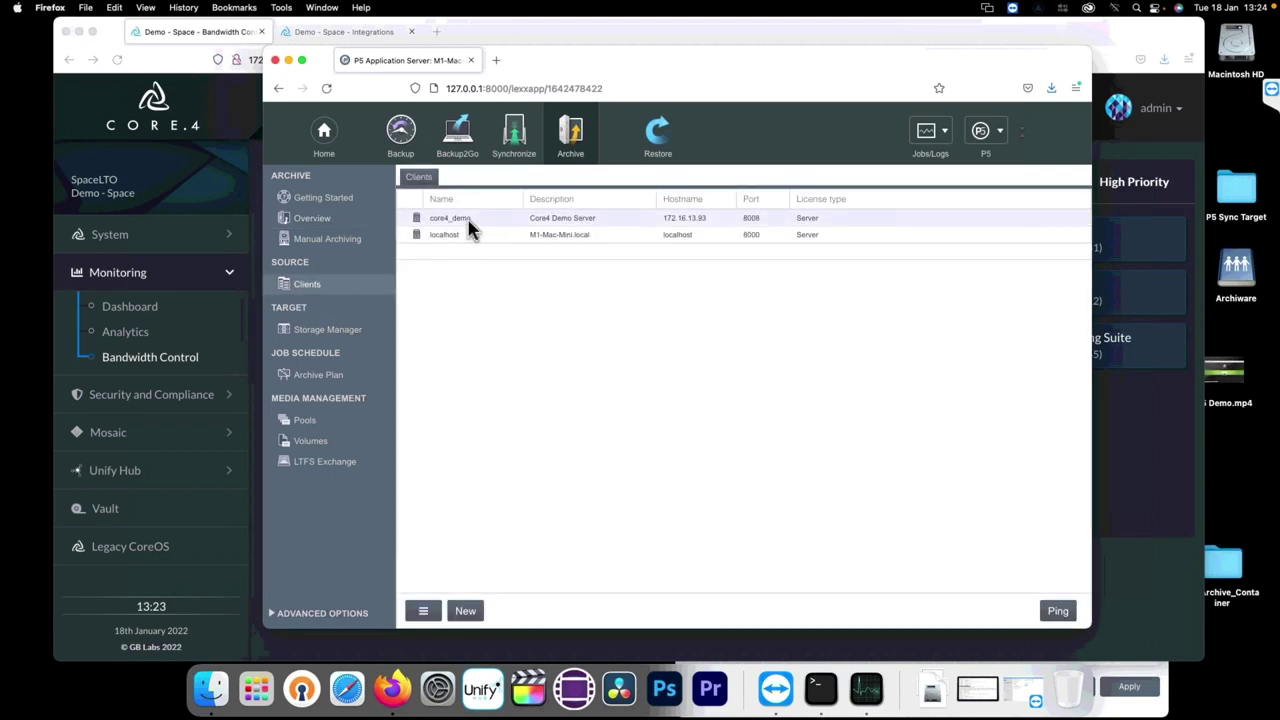
pyautogui.doubleClick(463, 222)
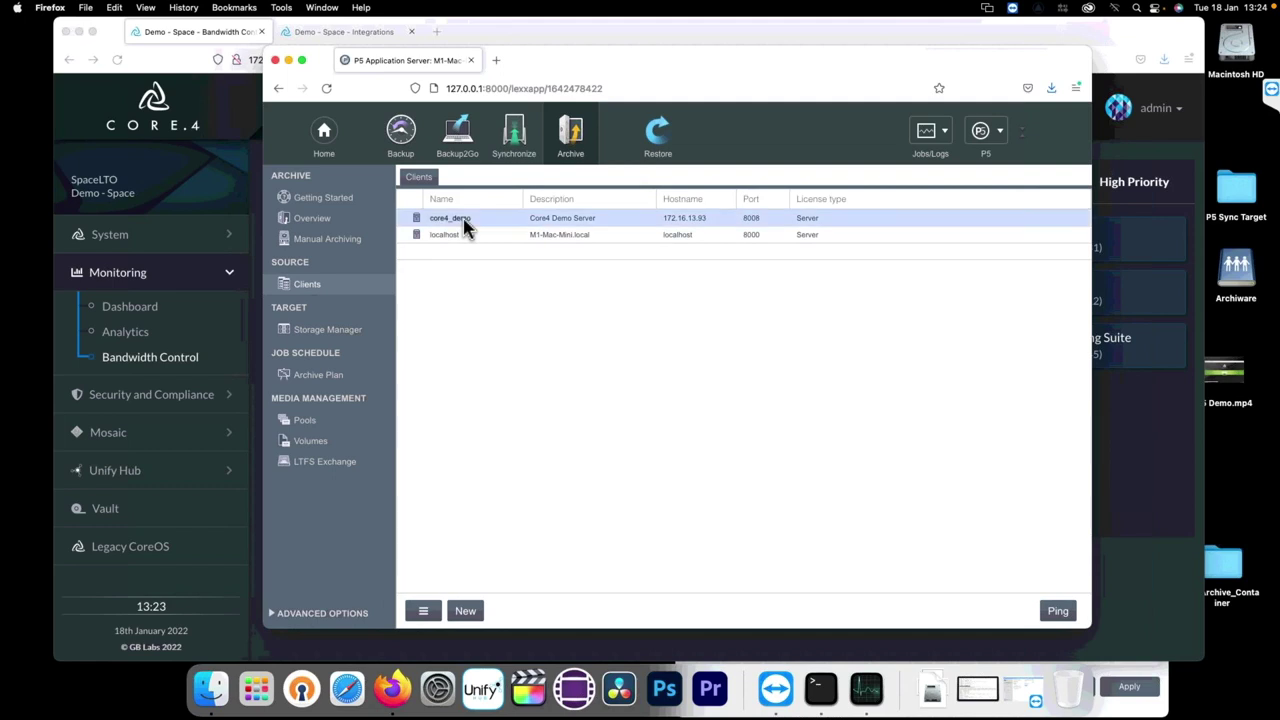
pyautogui.moveTo(339, 78); pyautogui.dragTo(596, 139)
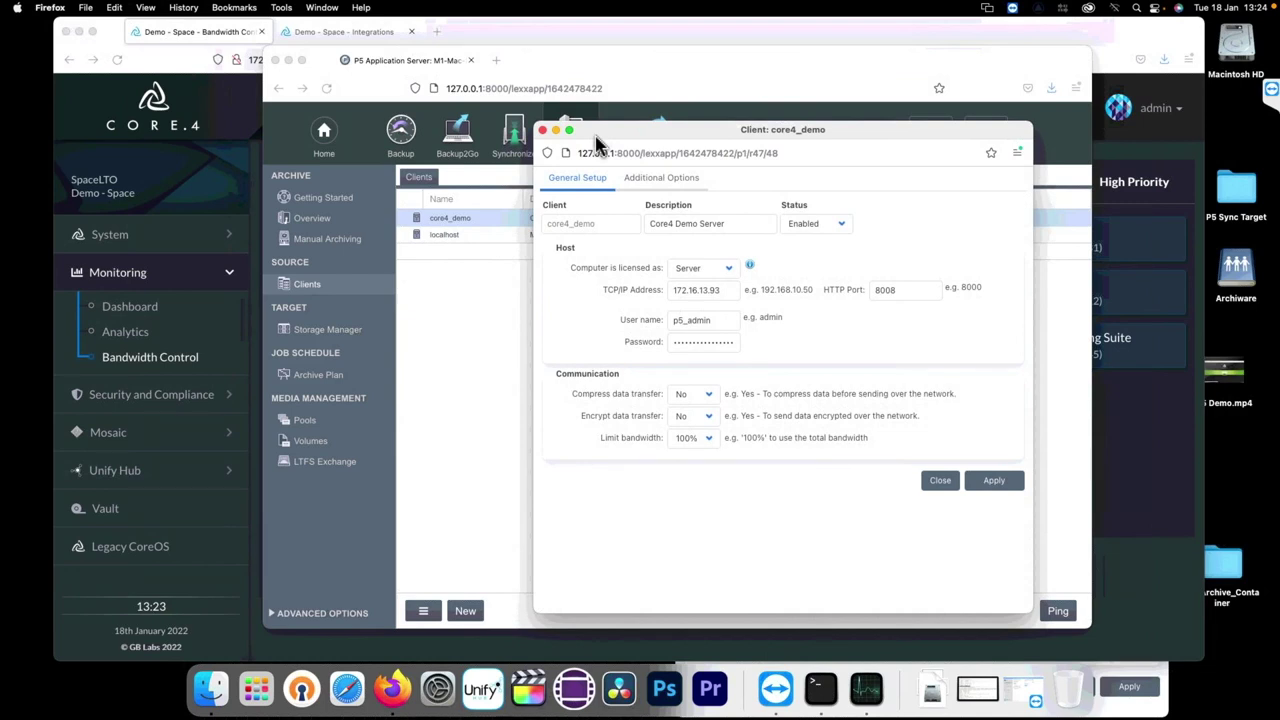
pyautogui.moveTo(595, 136); pyautogui.dragTo(557, 122)
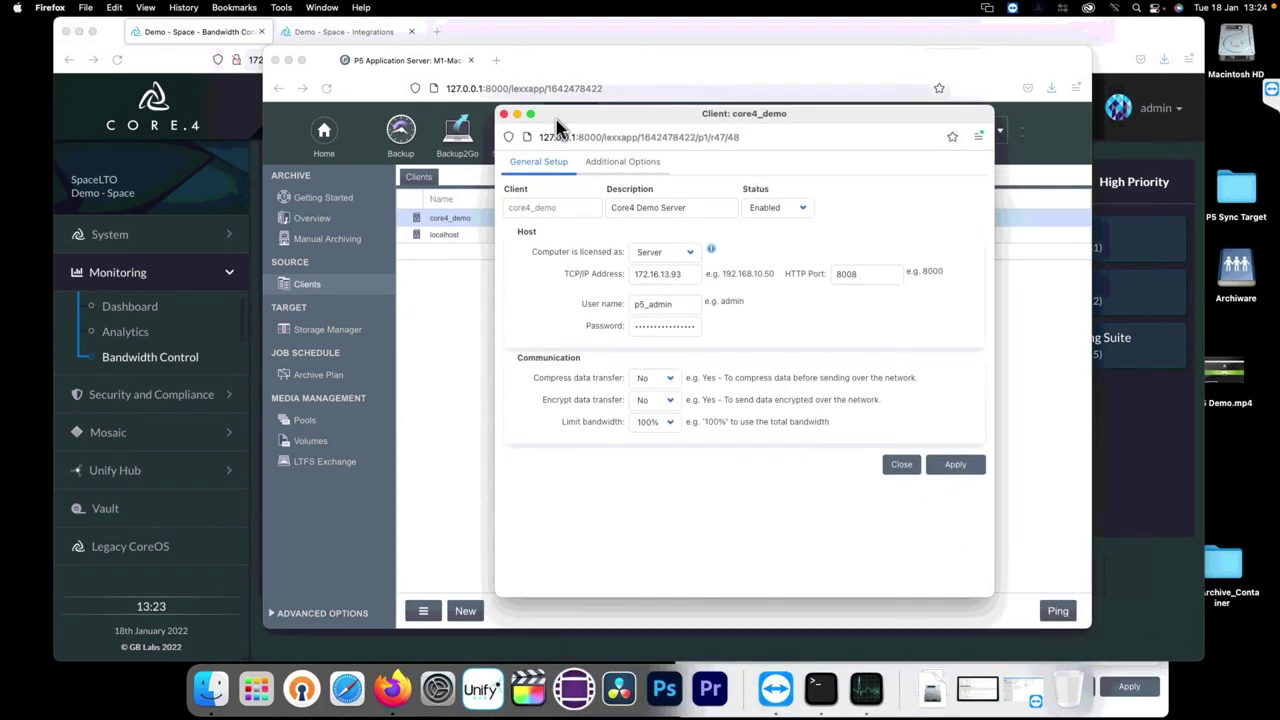
pyautogui.moveTo(681, 273); pyautogui.dragTo(632, 274)
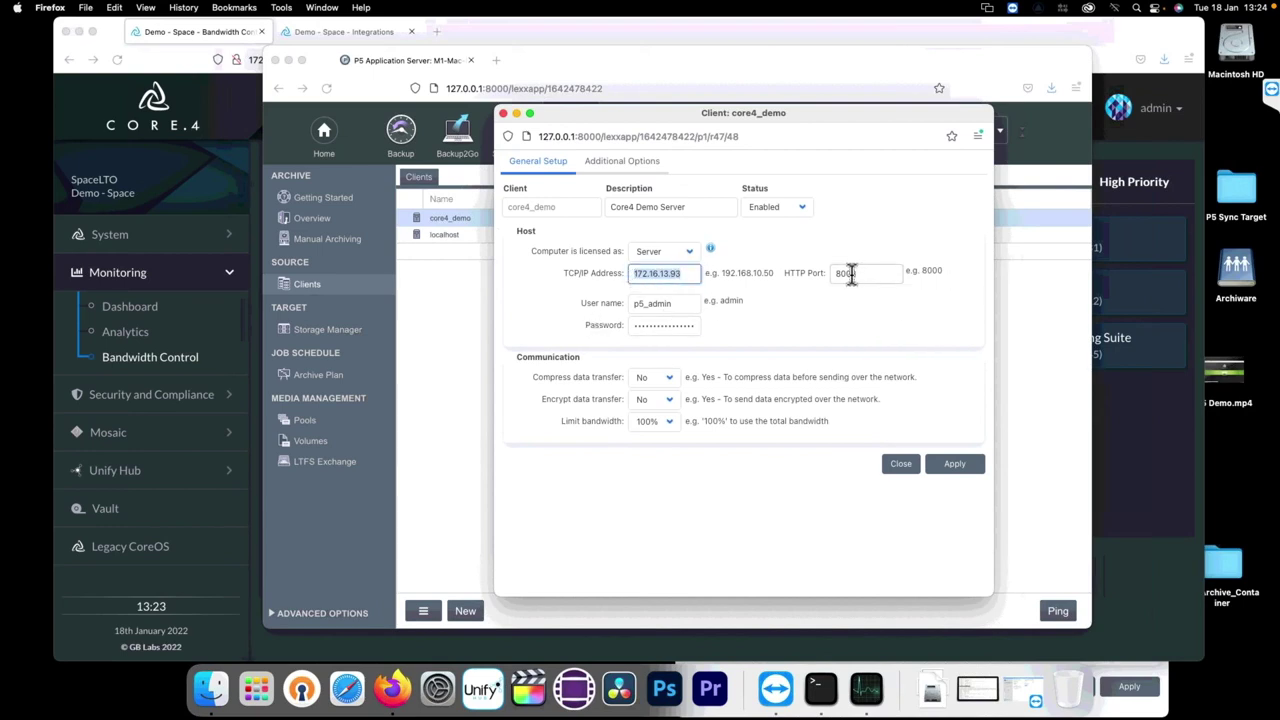
pyautogui.doubleClick(851, 273)
pyautogui.click(866, 250)
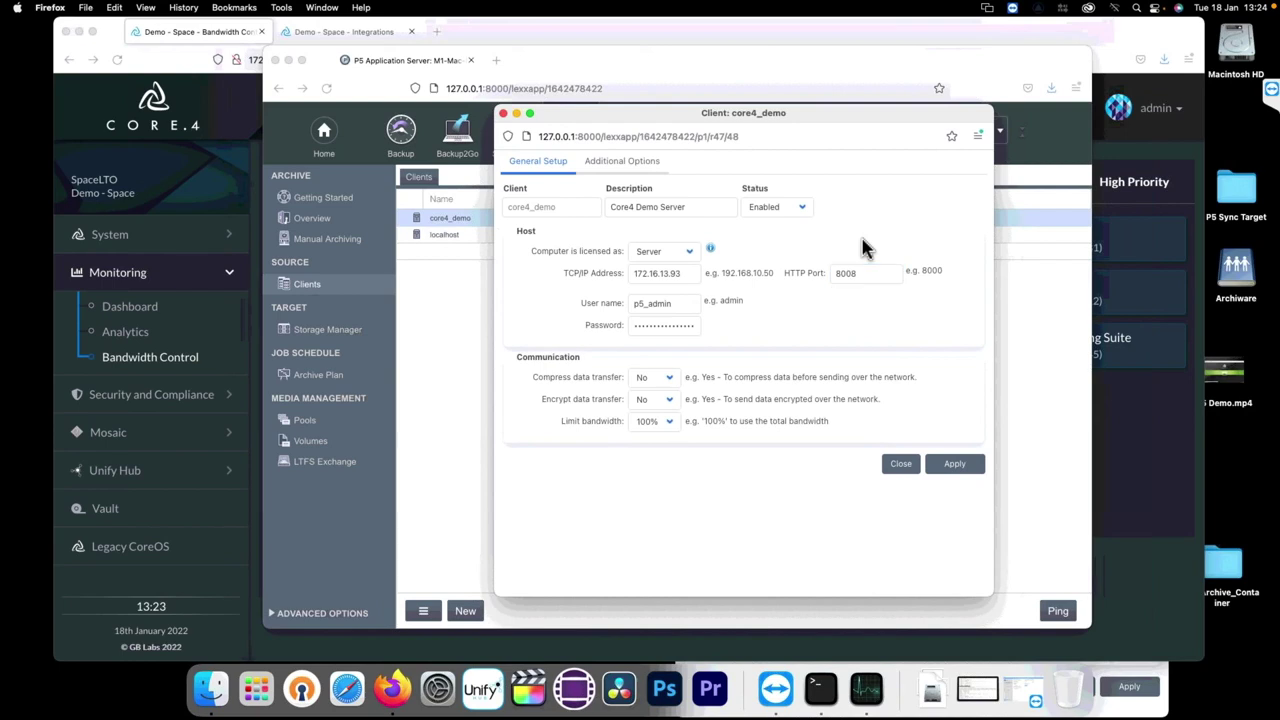
pyautogui.click(948, 470)
pyautogui.click(899, 466)
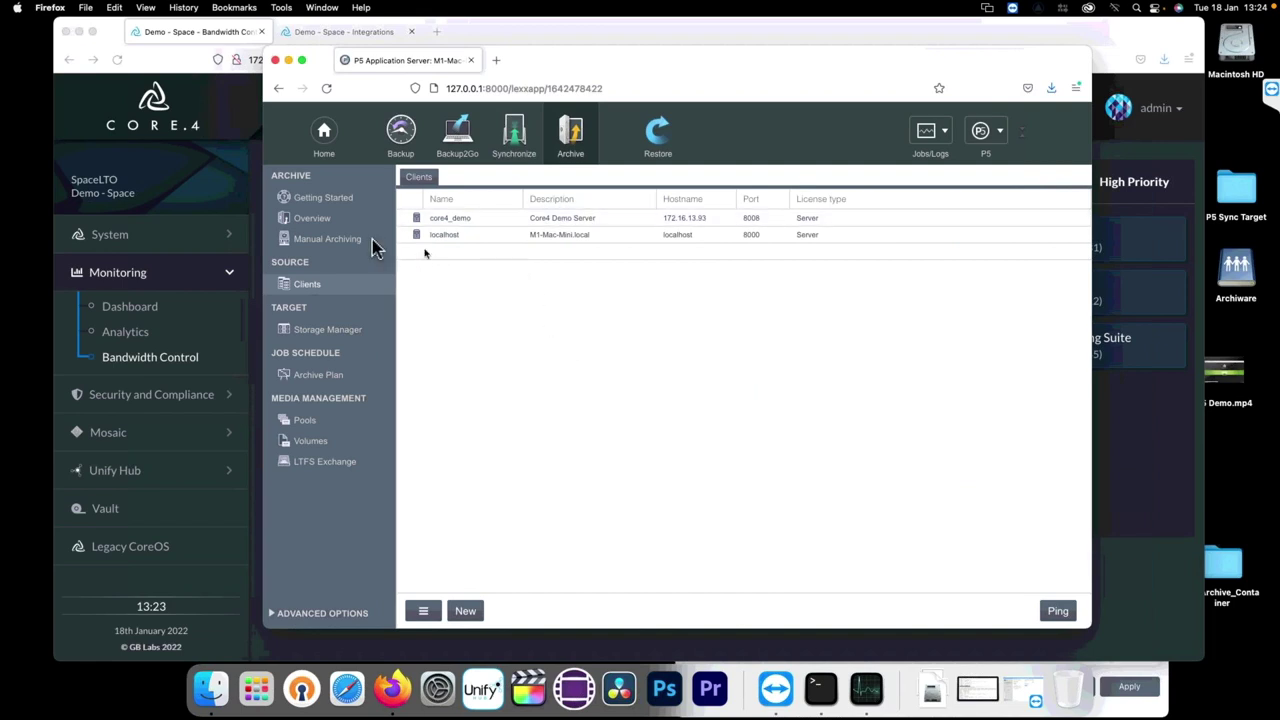
# Step: Browse Space › Archiware in Manual Archiving and open the same Archiware folder in Finder for comparison
pyautogui.click(328, 244)
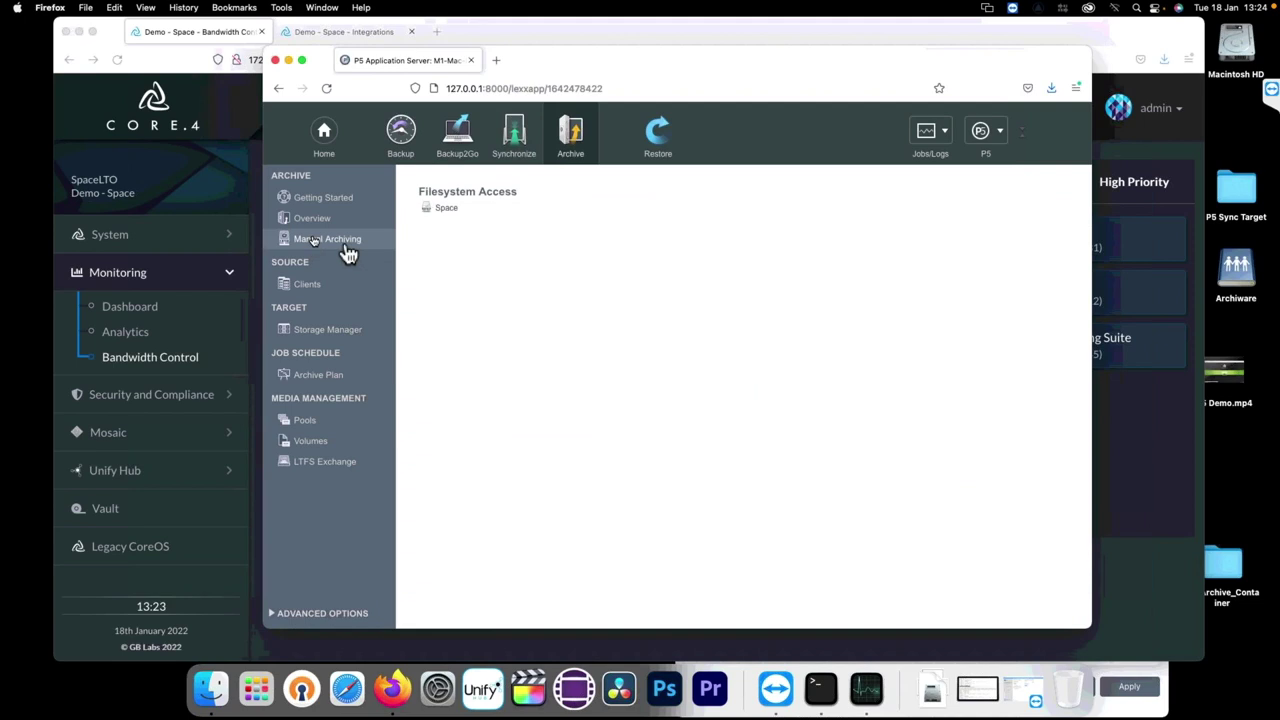
pyautogui.click(446, 210)
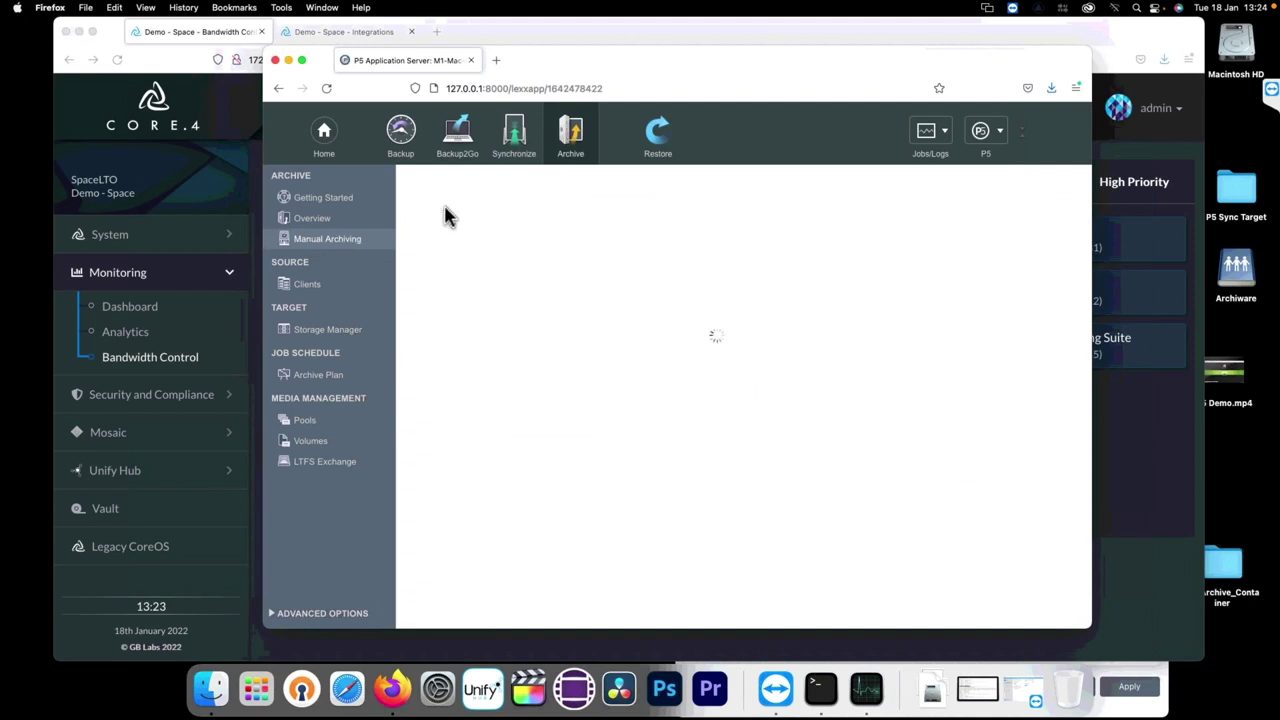
pyautogui.doubleClick(458, 218)
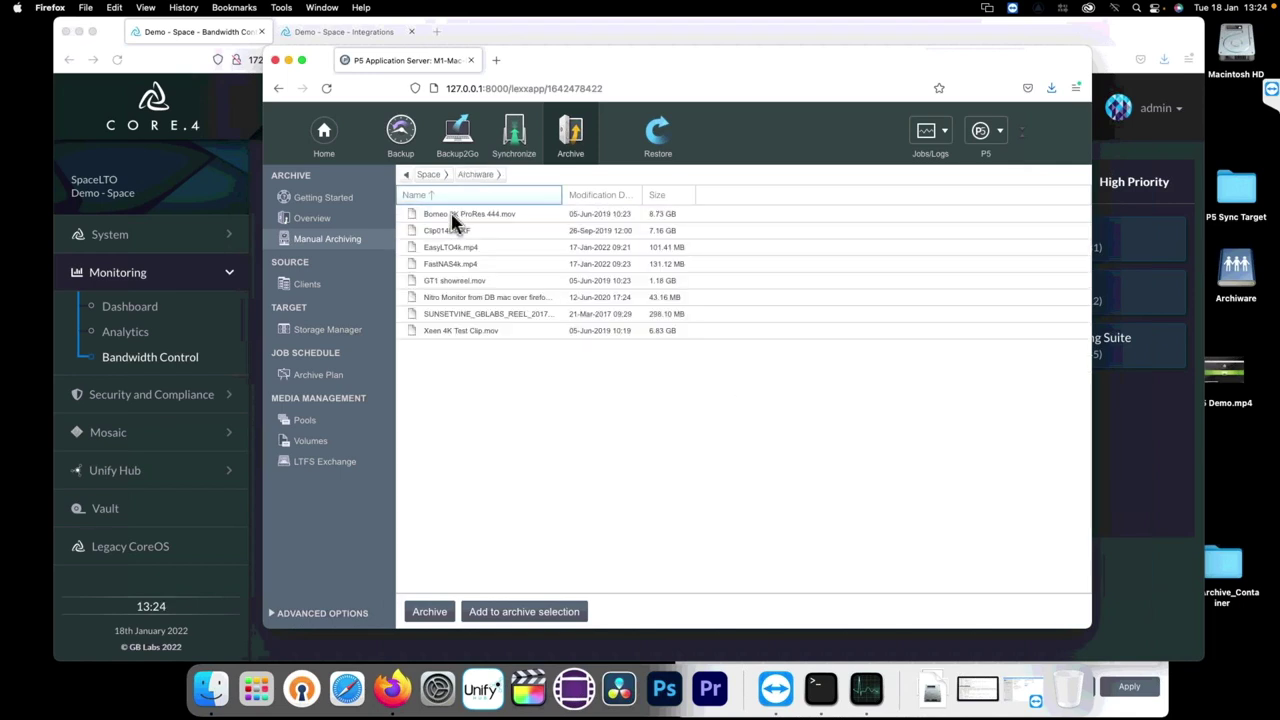
pyautogui.doubleClick(1236, 270)
pyautogui.moveTo(752, 298); pyautogui.dragTo(843, 380)
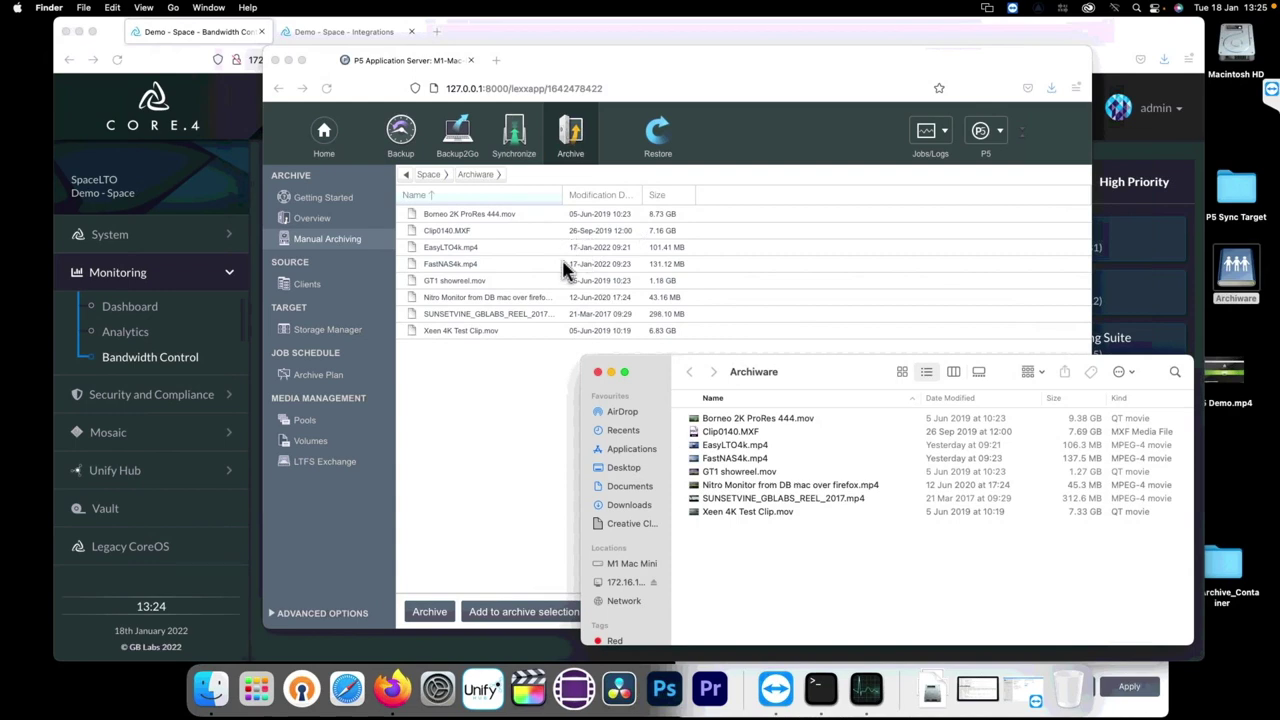
pyautogui.click(418, 427)
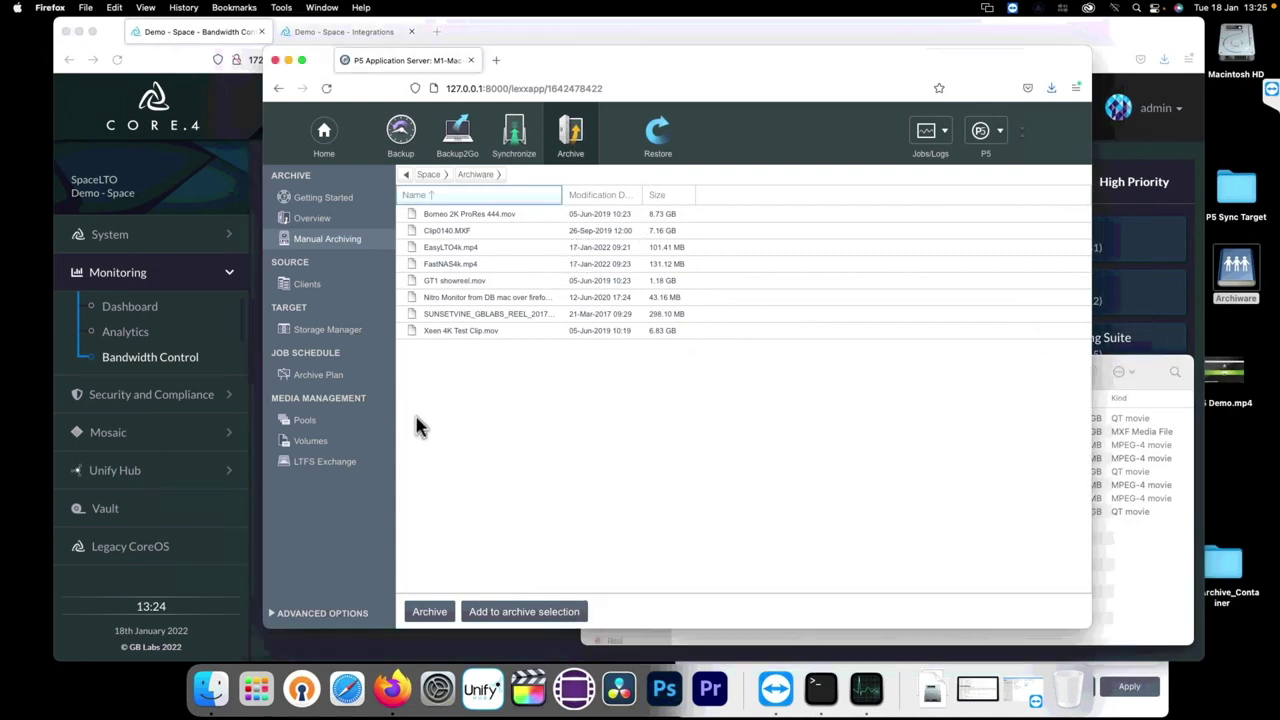
pyautogui.click(318, 332)
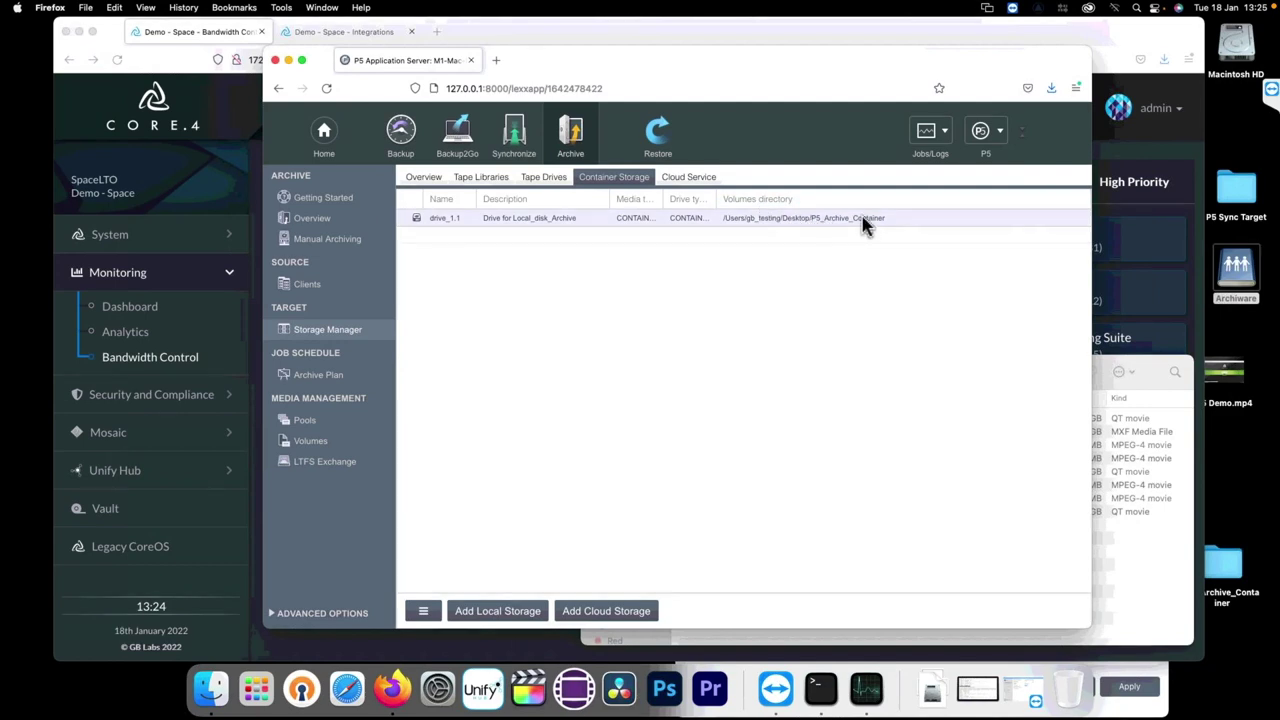
# Step: Start a new cloud storage service, review the available providers, and cancel without adding one
pyautogui.click(686, 177)
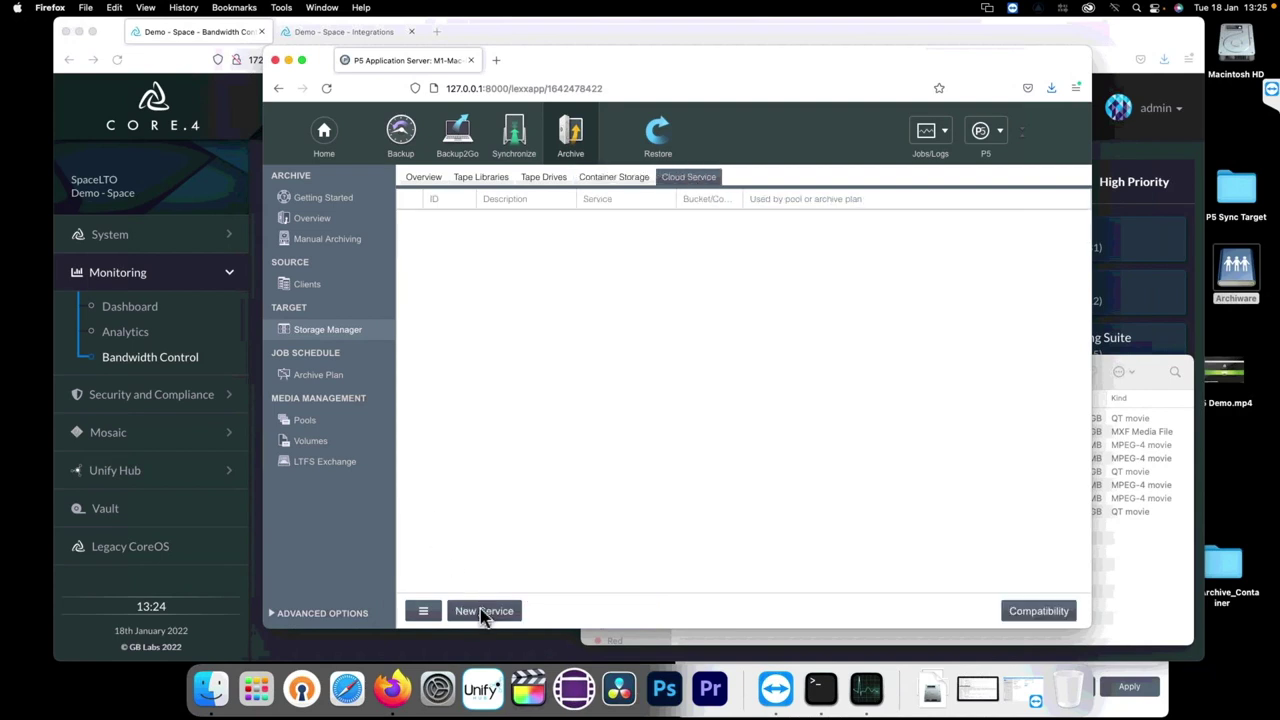
pyautogui.click(484, 611)
pyautogui.click(480, 145)
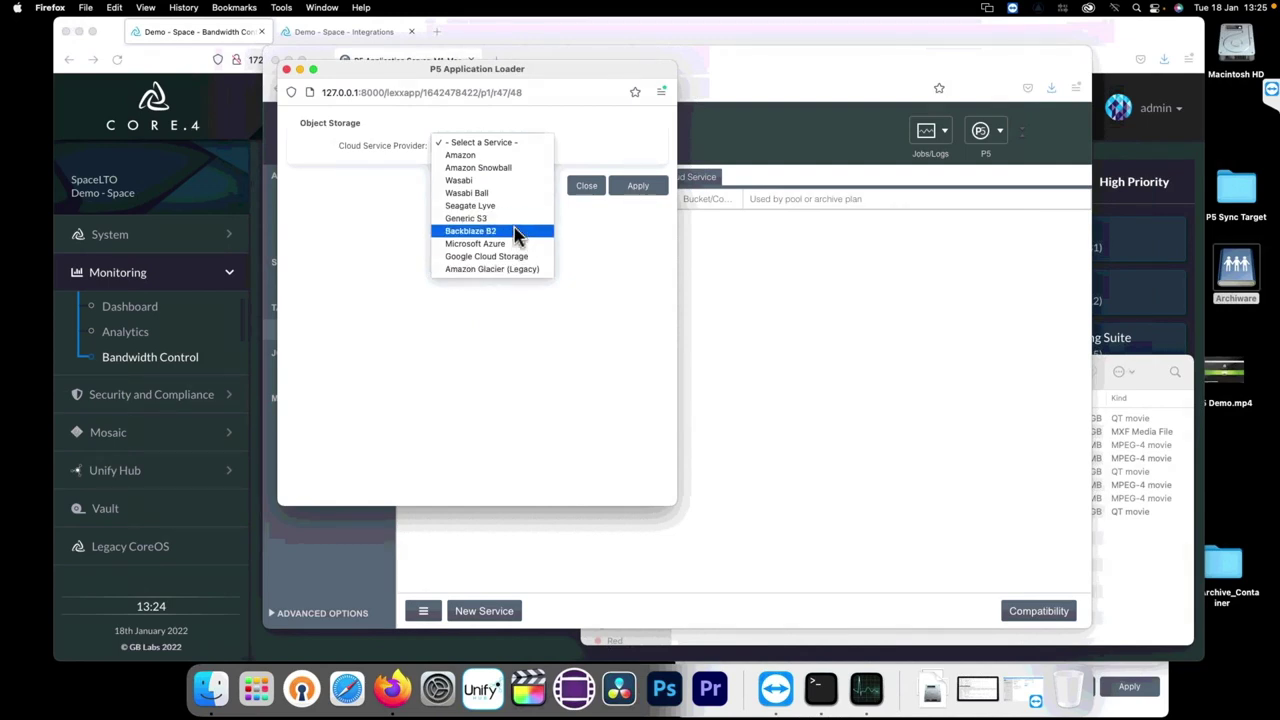
pyautogui.click(580, 189)
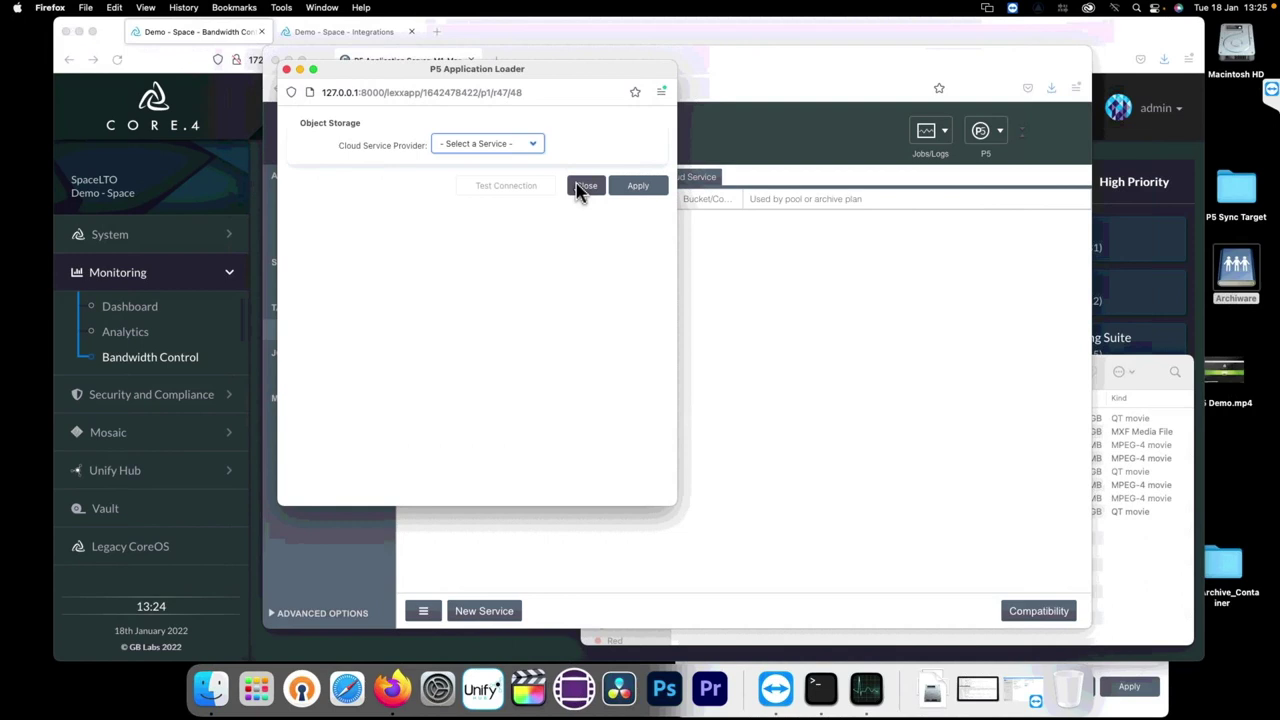
pyautogui.click(580, 189)
# Step: Check tape drives and tape libraries, cancelling a new tape drive, then list the archive plans
pyautogui.click(540, 182)
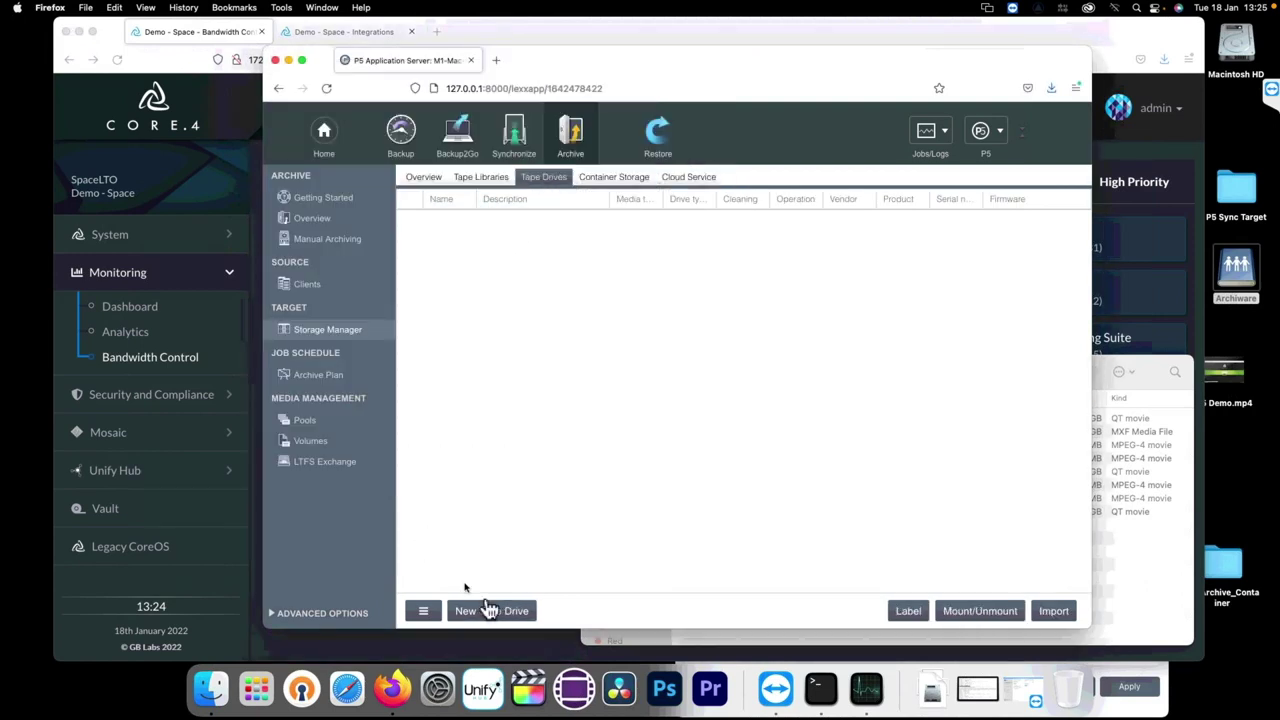
pyautogui.click(493, 614)
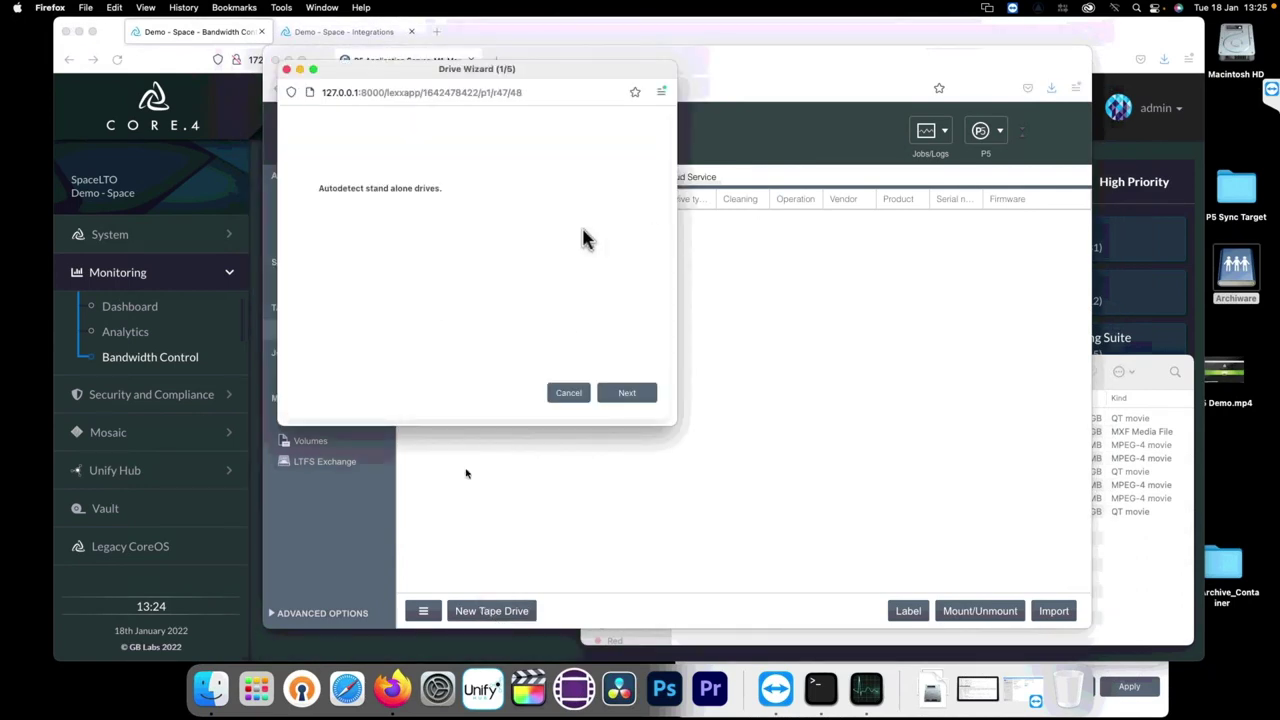
pyautogui.click(568, 395)
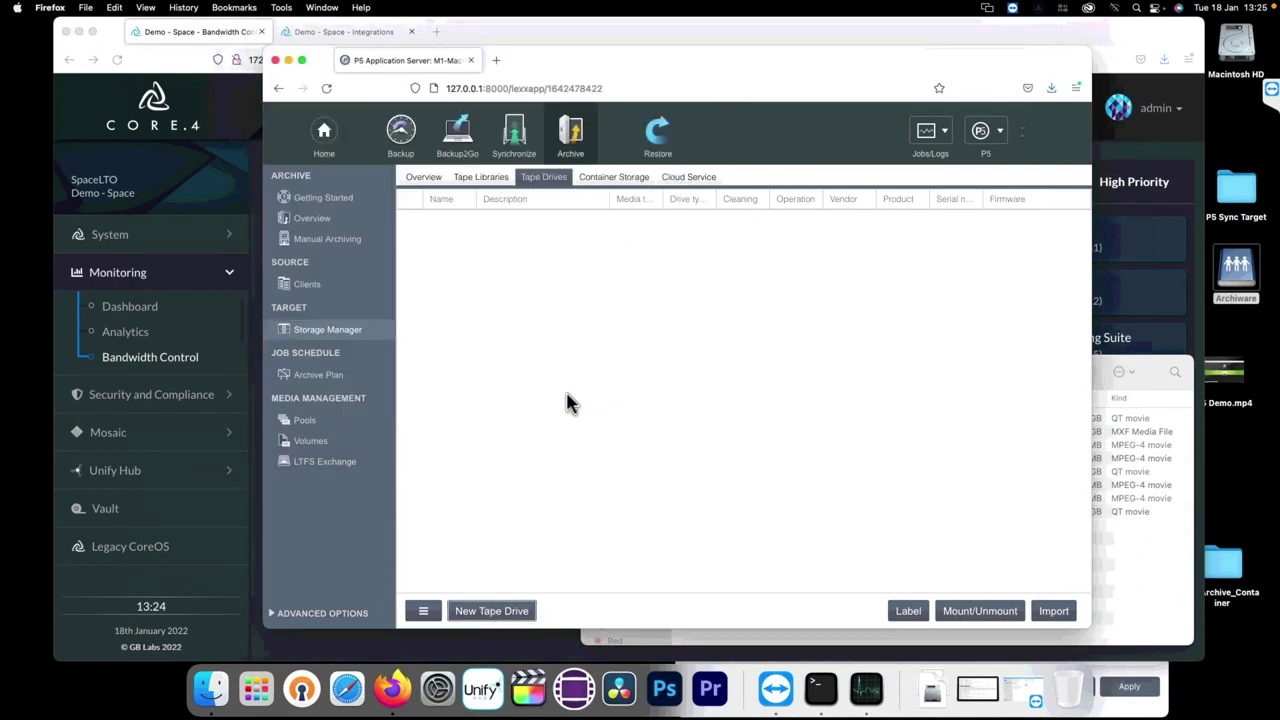
pyautogui.click(481, 180)
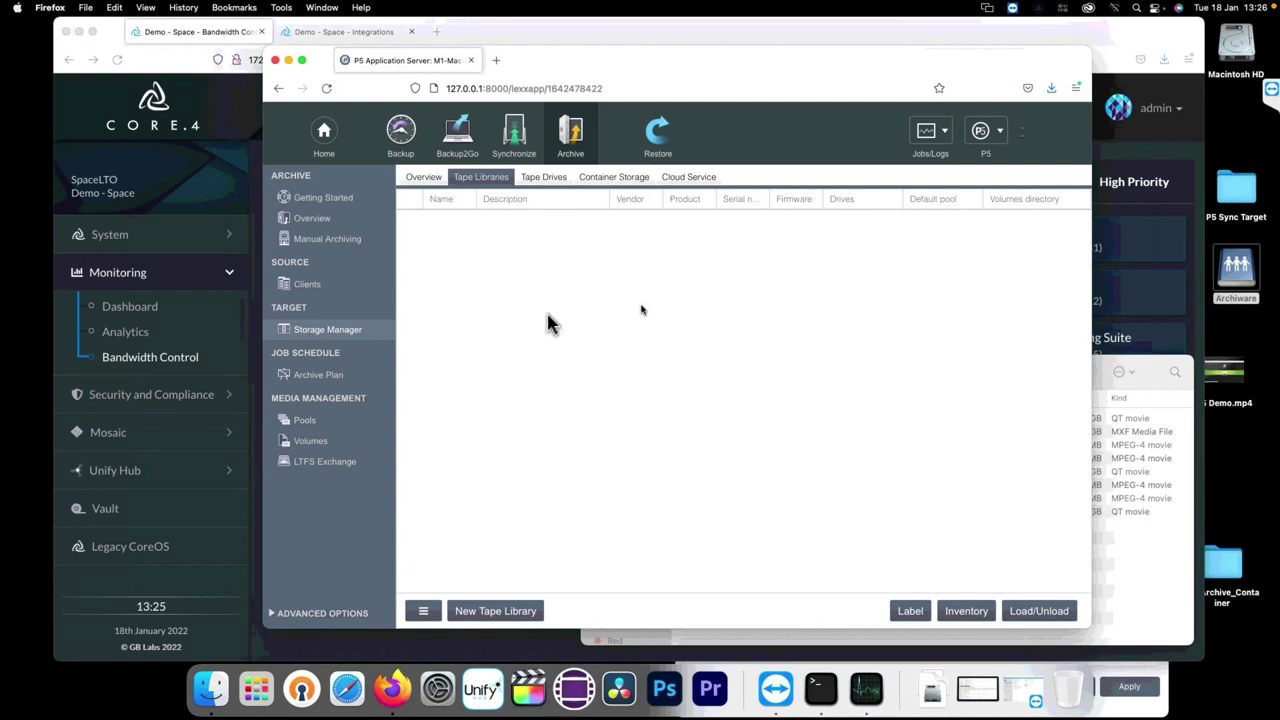
pyautogui.click(305, 380)
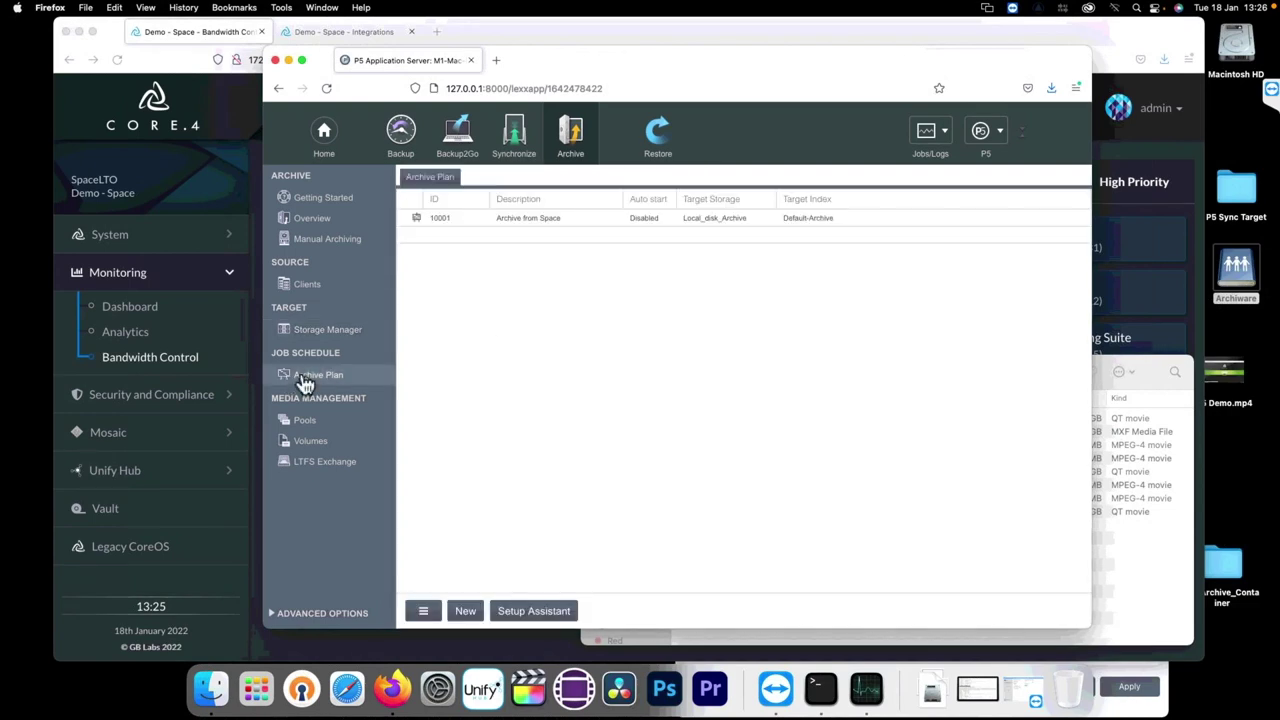
# Step: Open plan 10001 'Archive from Space' and view its Auto Archive watch-folder settings
pyautogui.doubleClick(513, 229)
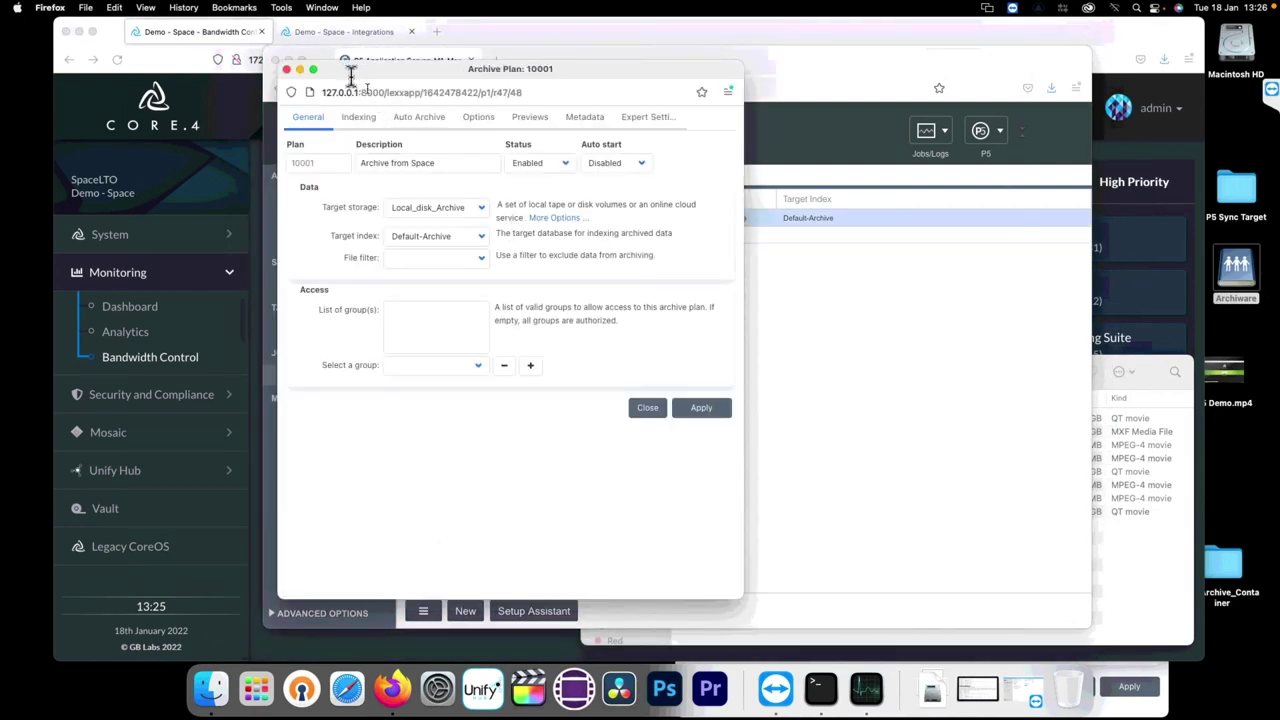
pyautogui.moveTo(350, 78); pyautogui.dragTo(600, 125)
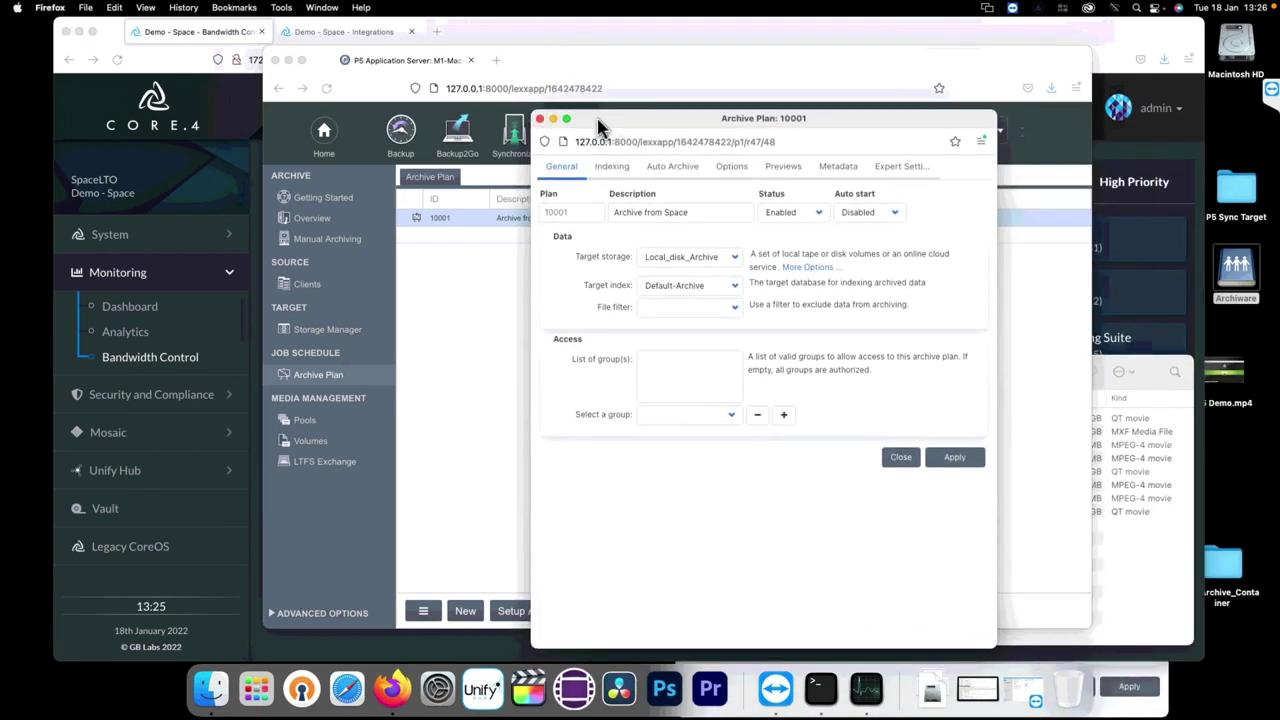
pyautogui.click(676, 177)
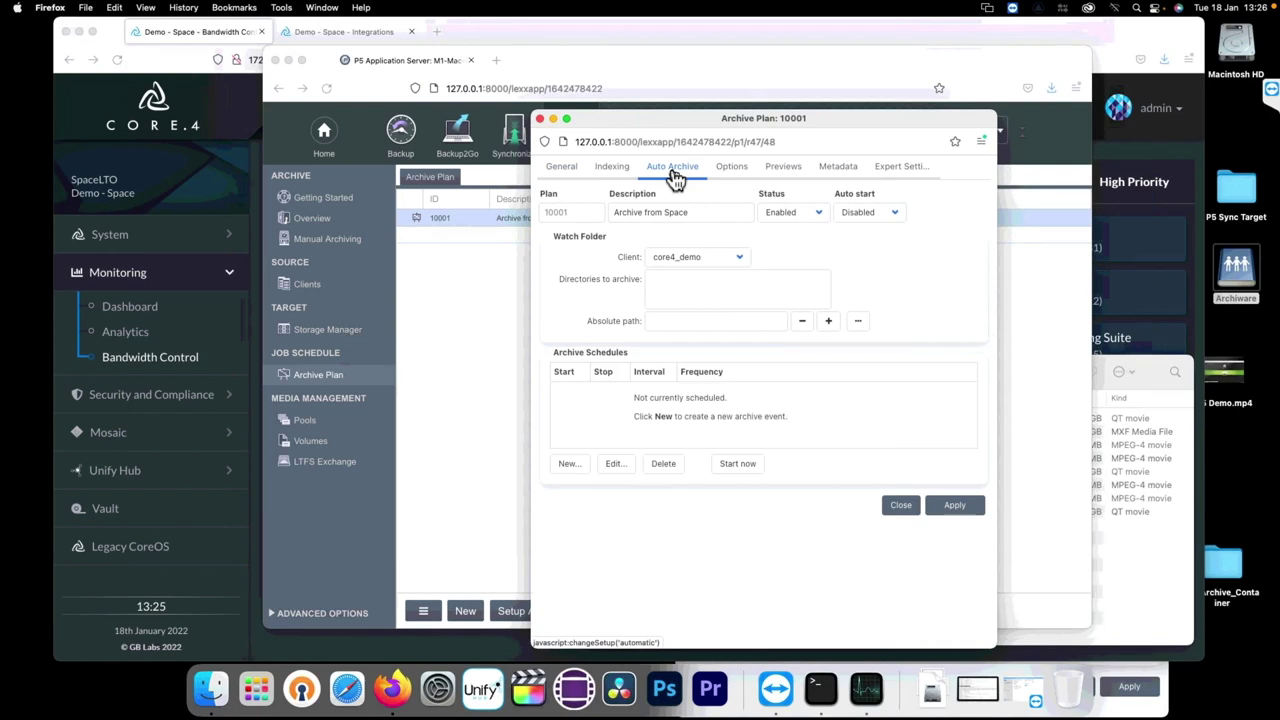
pyautogui.click(690, 295)
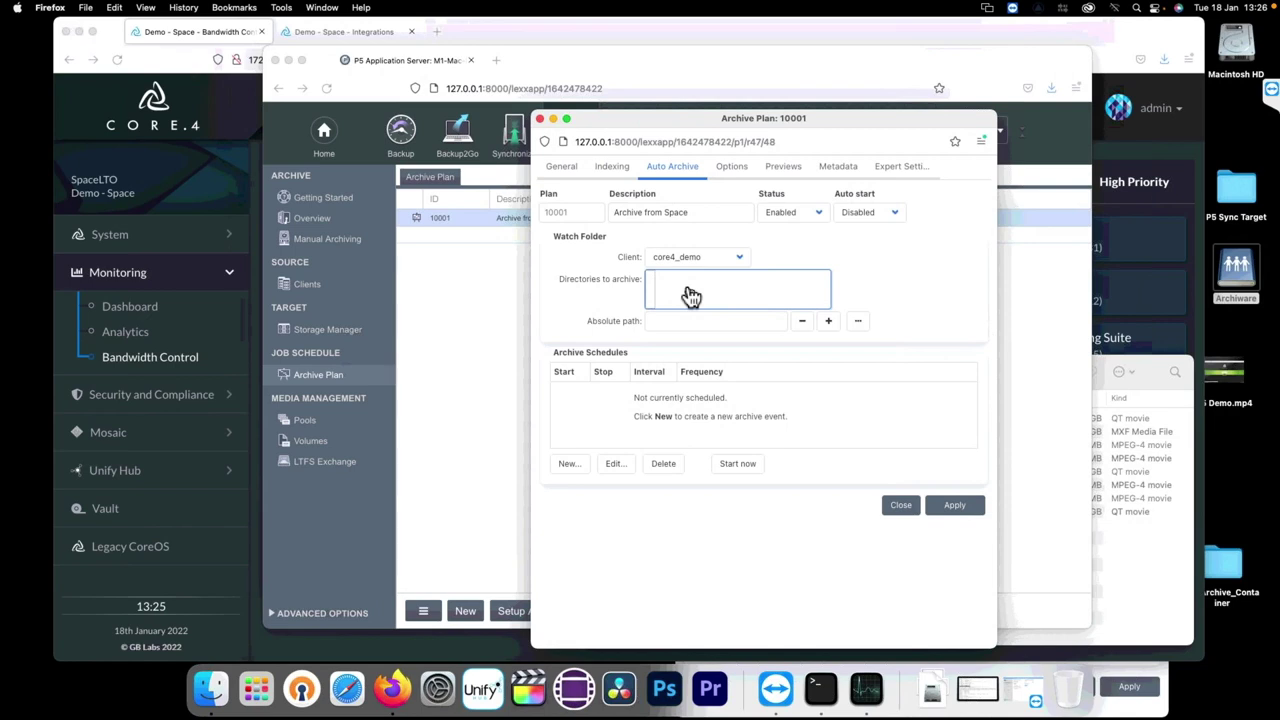
pyautogui.click(577, 415)
# Step: Draft a weekly Monday–Wednesday archive schedule, then discard it without saving
pyautogui.click(576, 474)
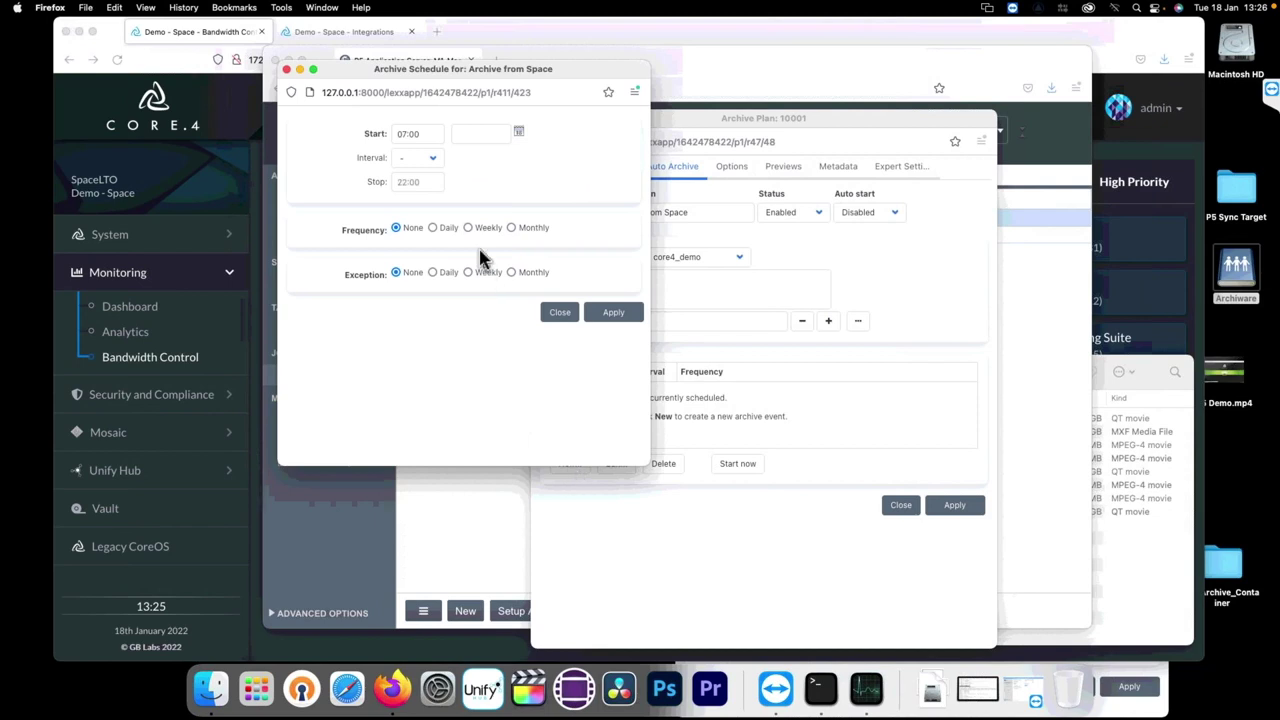
pyautogui.click(465, 228)
pyautogui.click(397, 272)
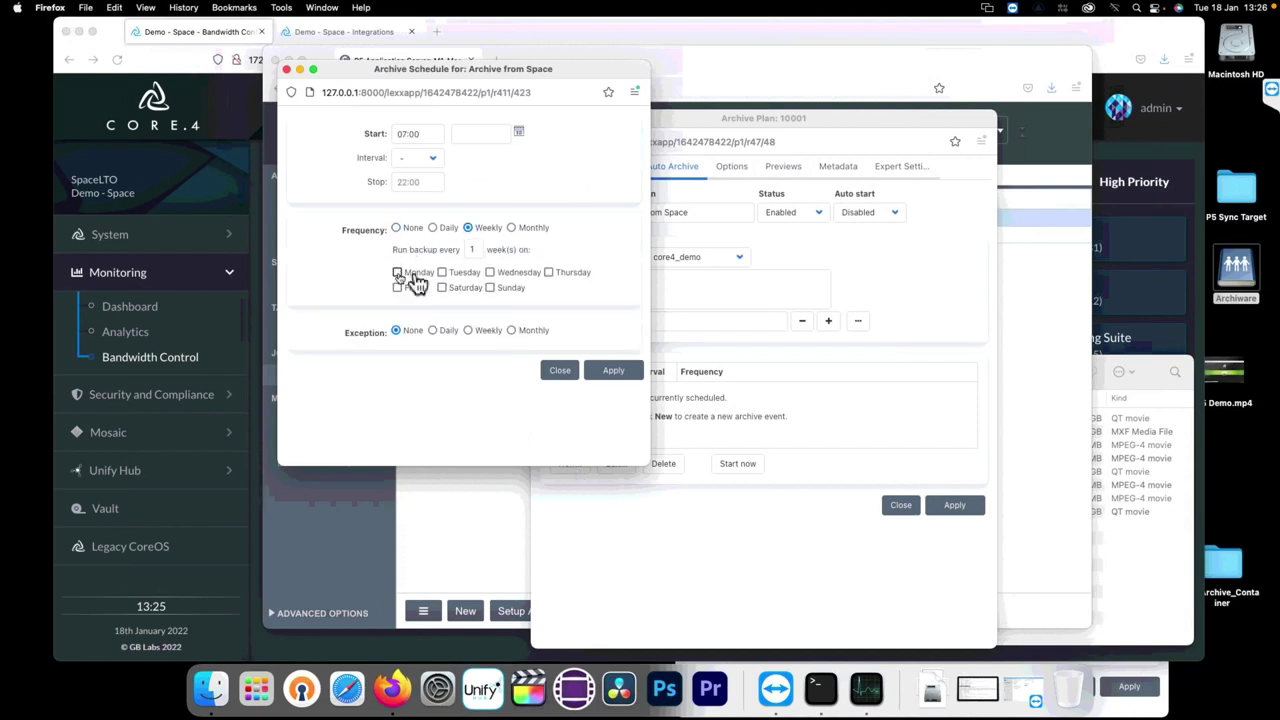
pyautogui.click(442, 272)
pyautogui.click(490, 273)
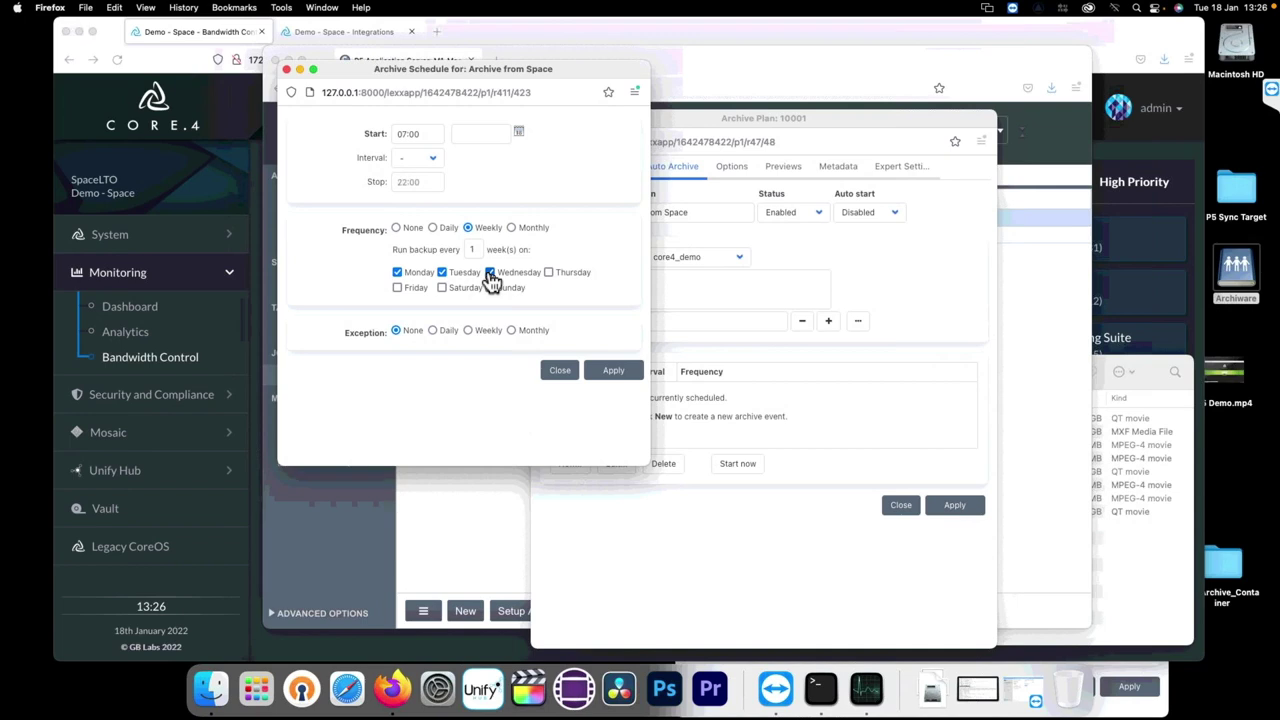
pyautogui.click(561, 372)
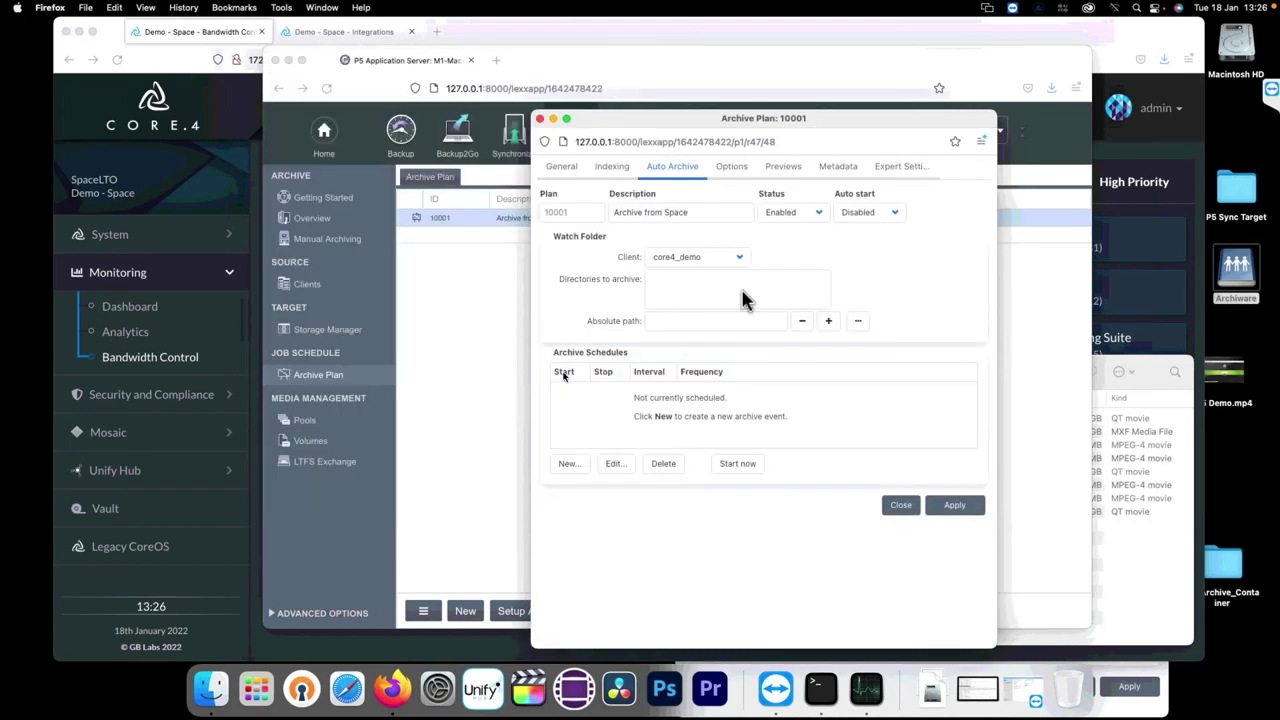
pyautogui.click(726, 299)
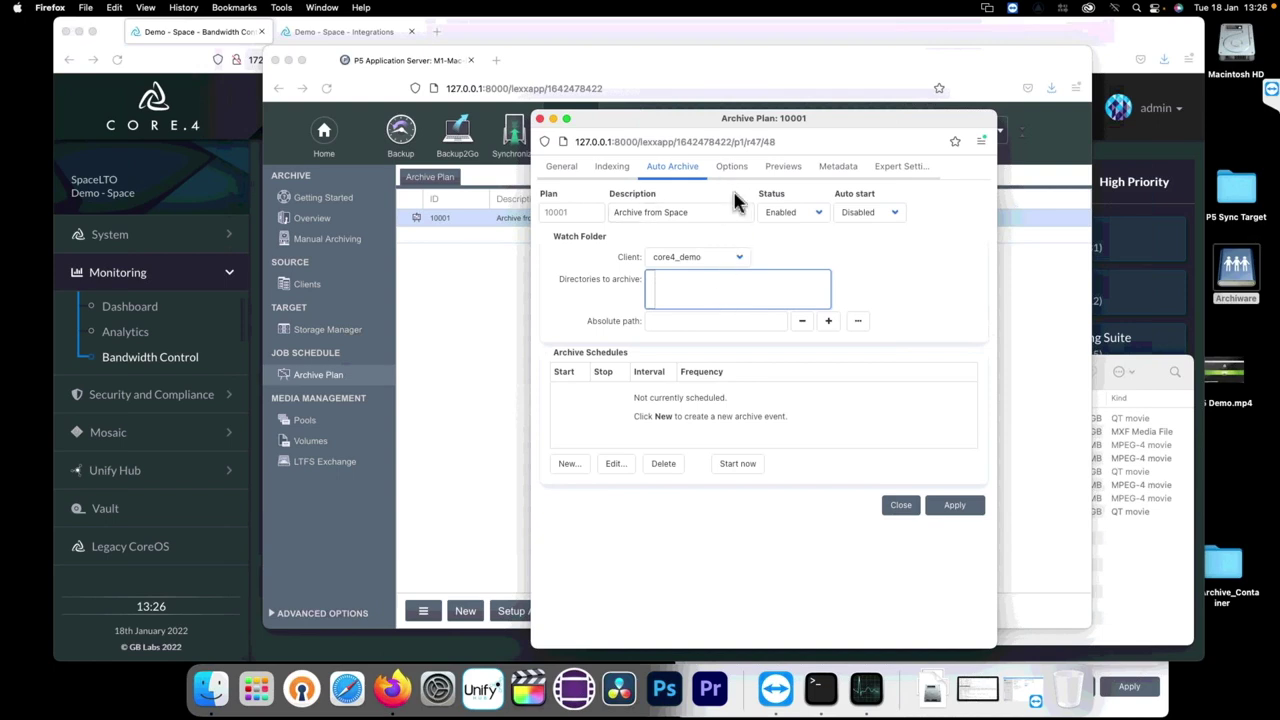
# Step: Review the Archive from Space plan's FFmpeg preview and metadata import settings, then close it
pyautogui.click(790, 178)
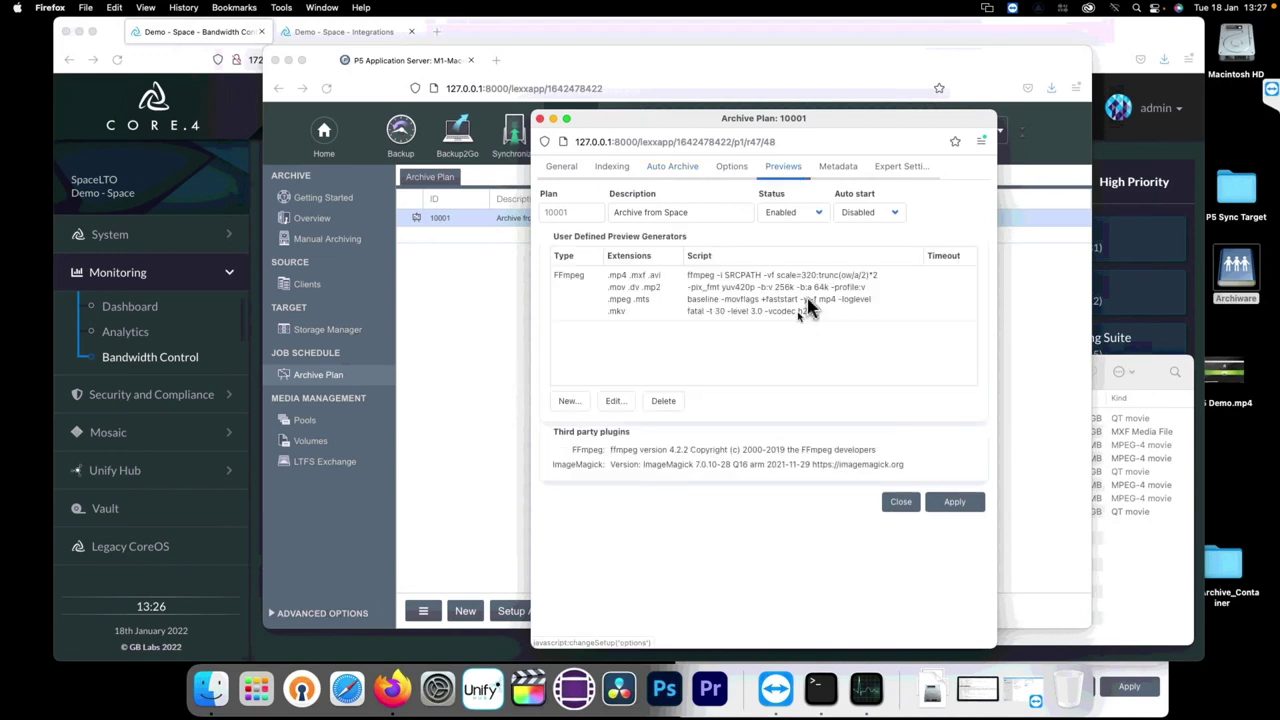
pyautogui.click(813, 303)
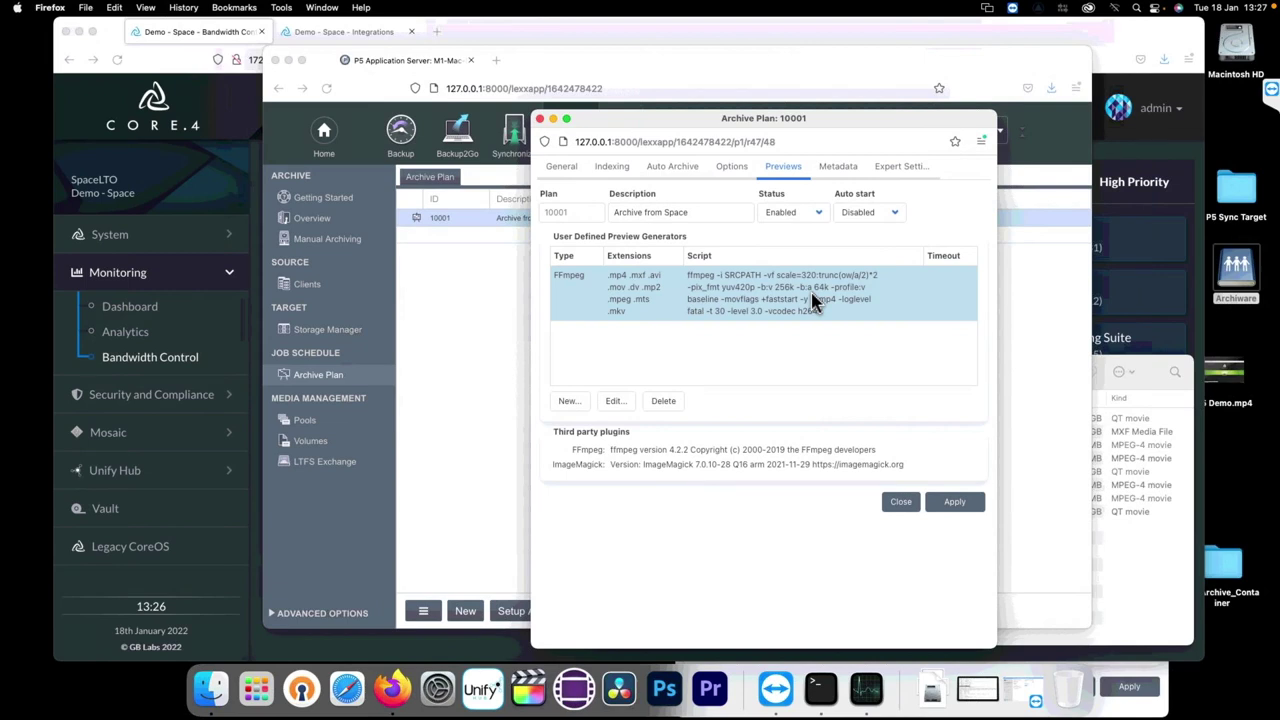
pyautogui.click(844, 179)
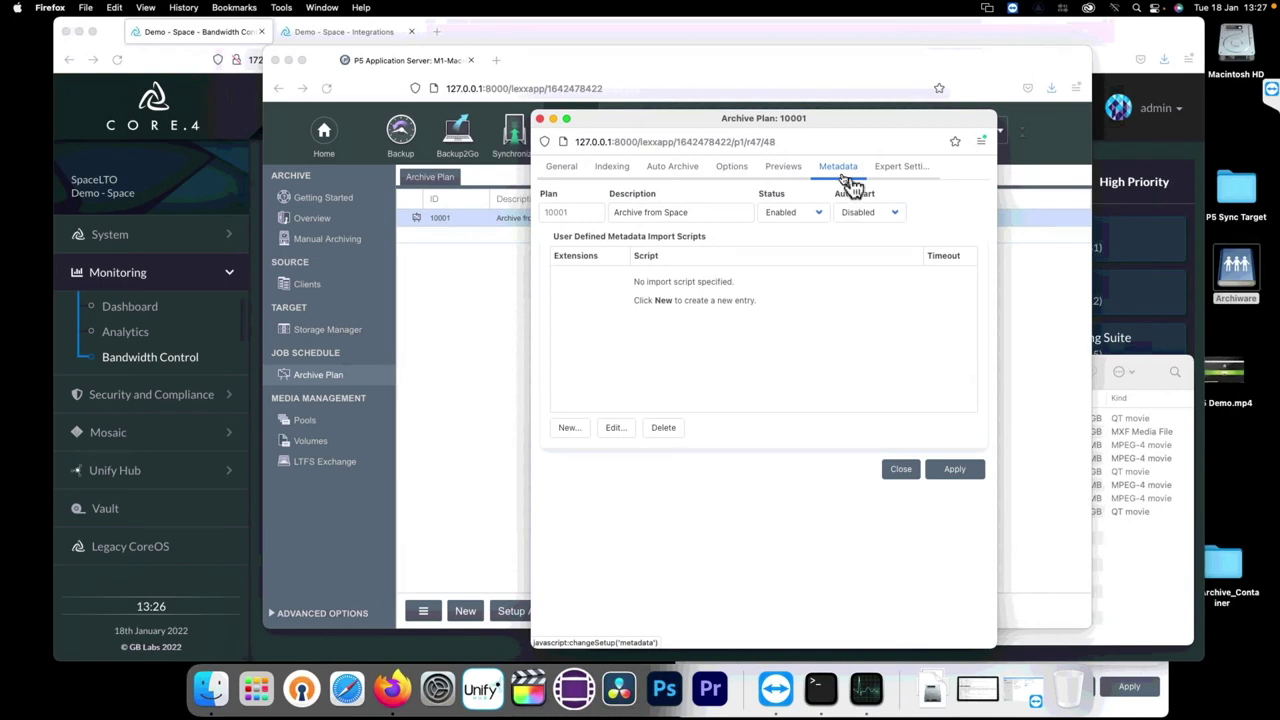
pyautogui.click(893, 469)
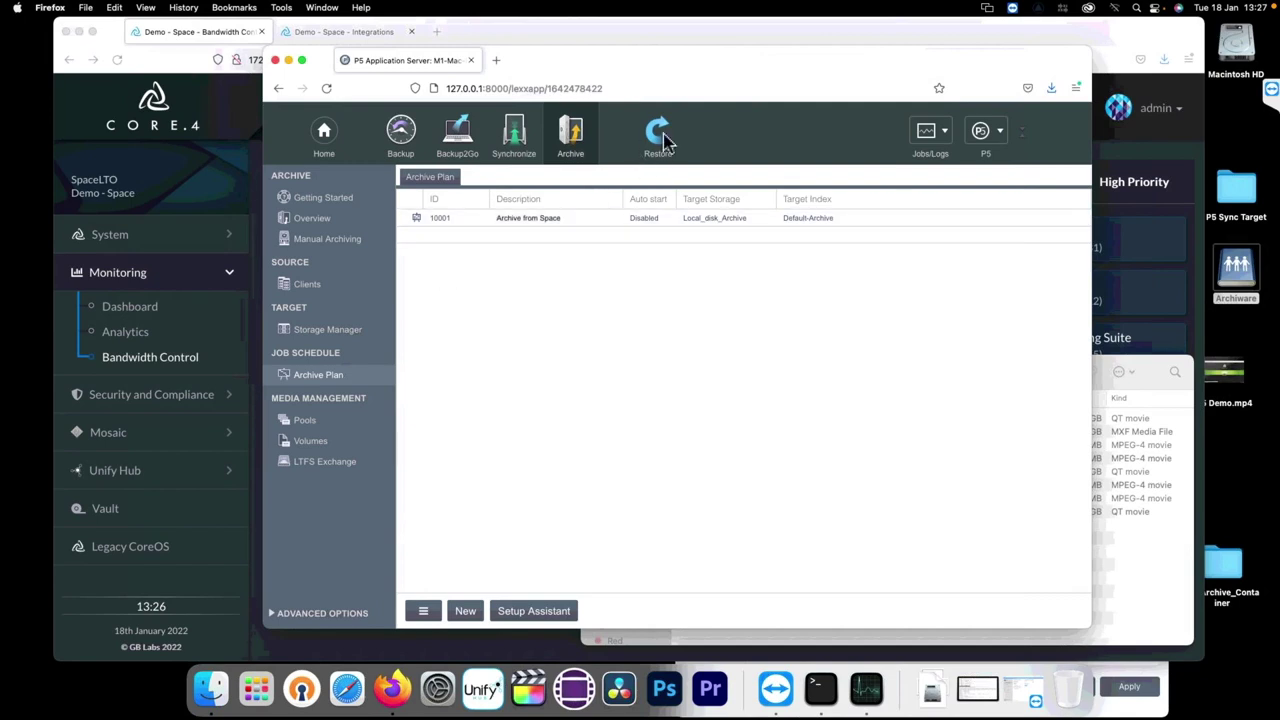
# Step: Browse the Space Archive index for restore and open its Archiware folder
pyautogui.click(657, 140)
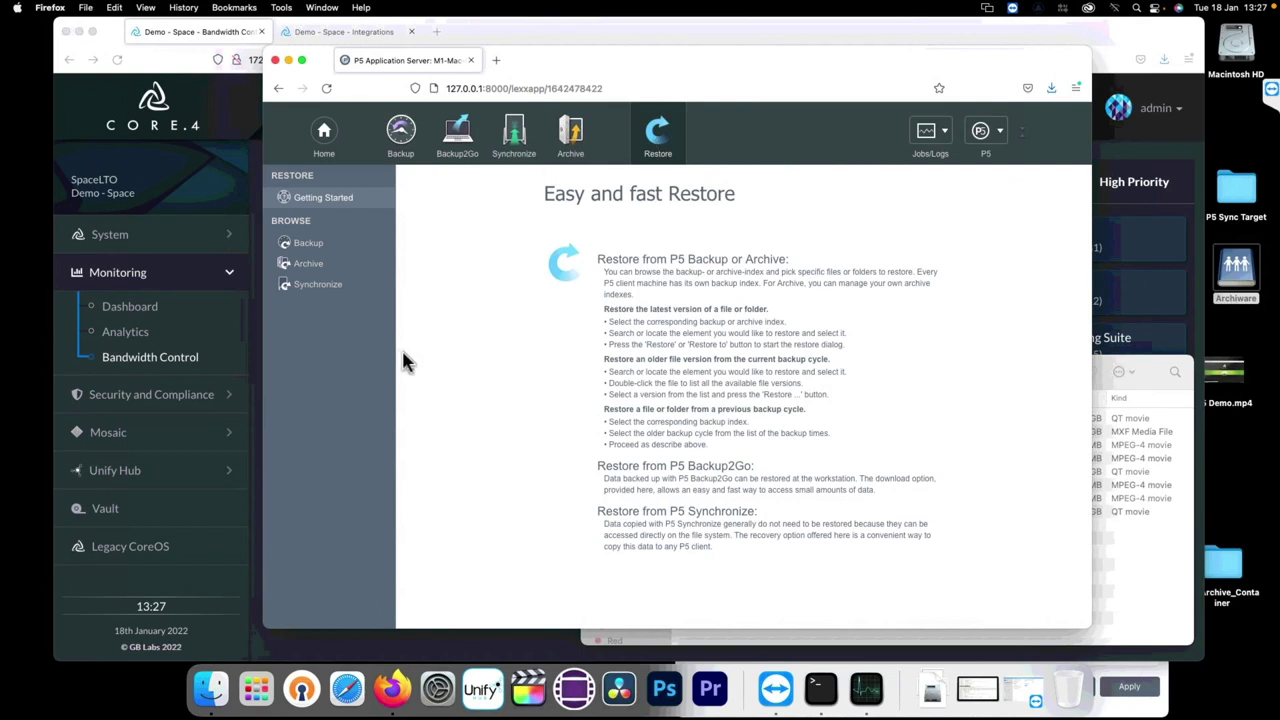
pyautogui.click(312, 266)
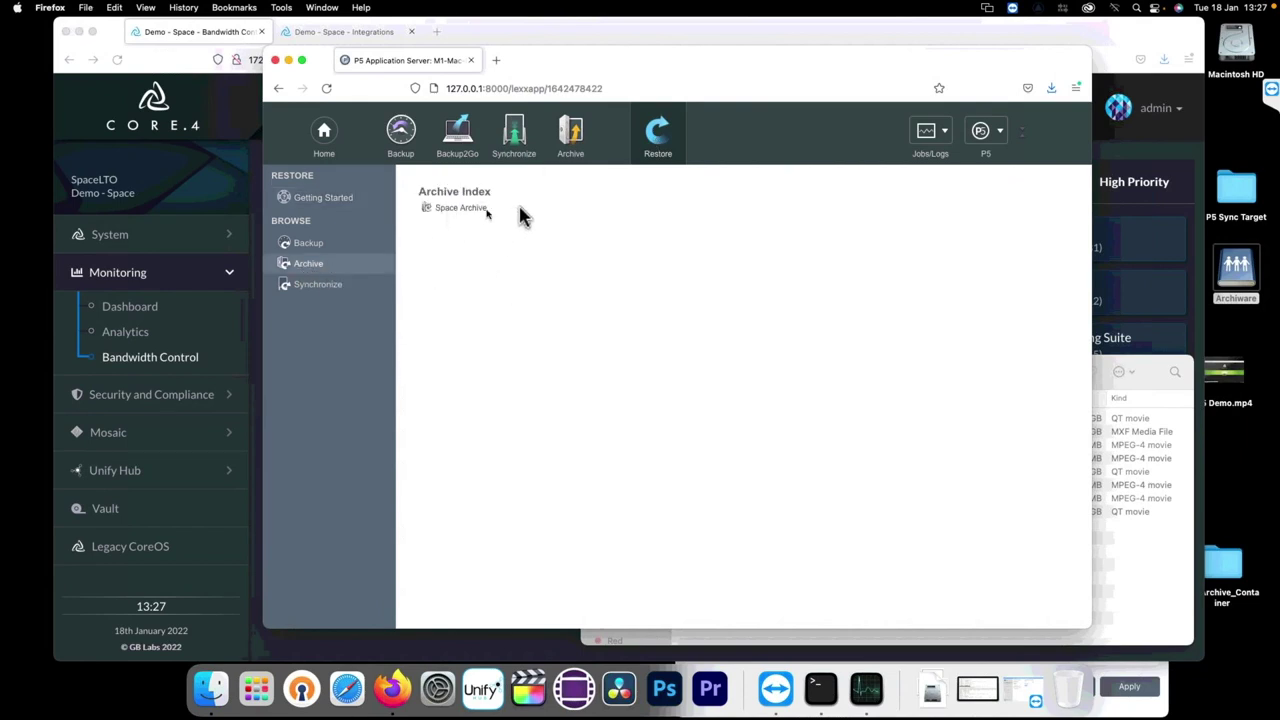
pyautogui.click(465, 209)
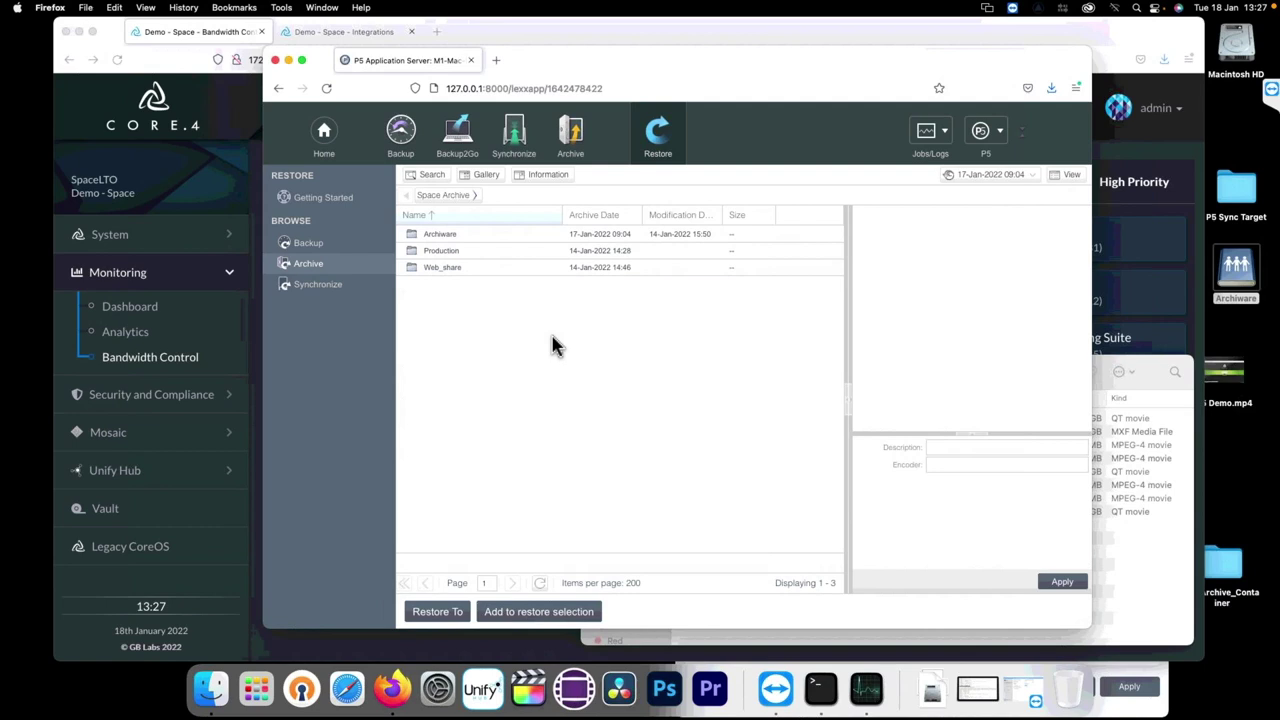
pyautogui.doubleClick(440, 236)
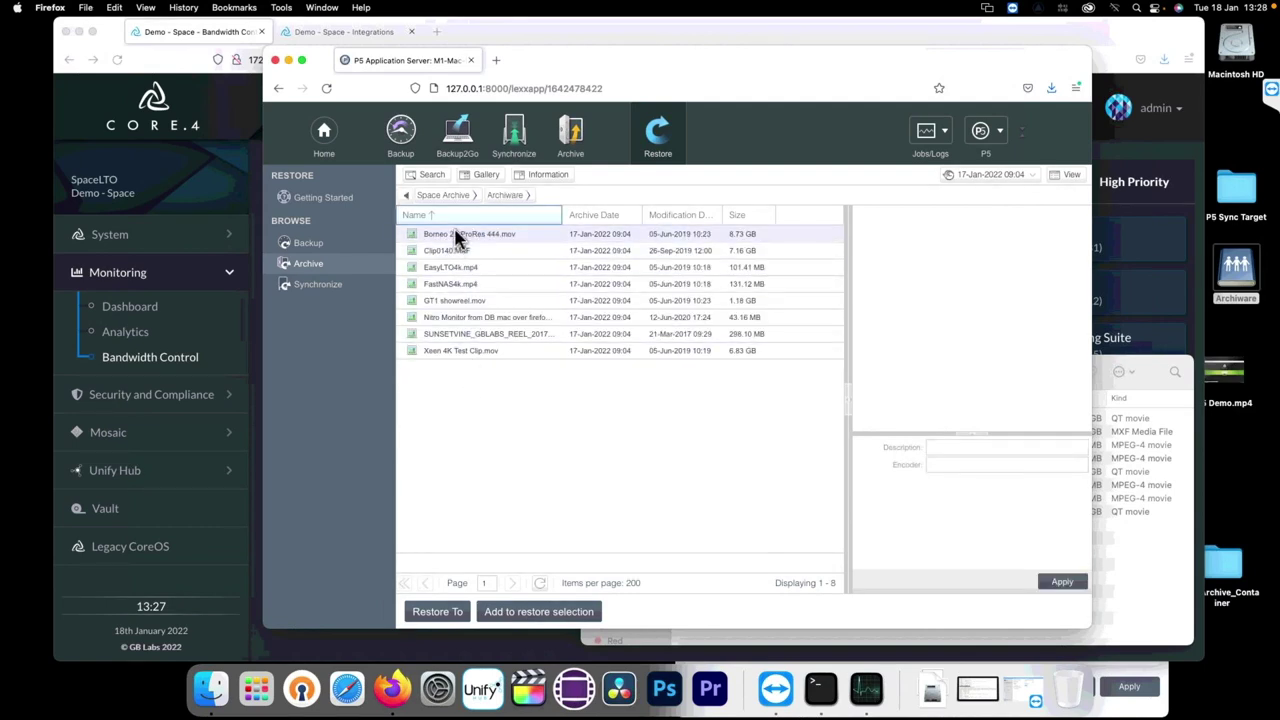
# Step: Preview the Borneo and Clip0140.MXF clips, then open Borneo 2K ProRes 444.mov's archive information
pyautogui.click(455, 236)
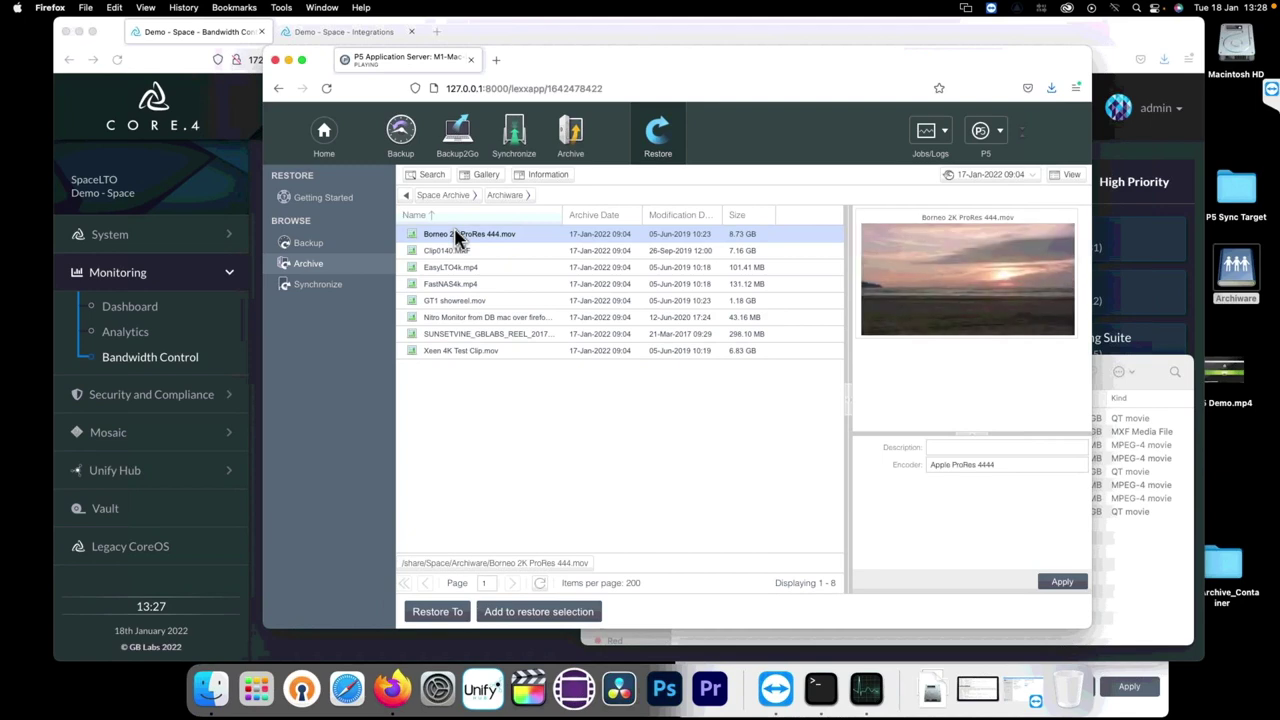
pyautogui.moveTo(900, 323)
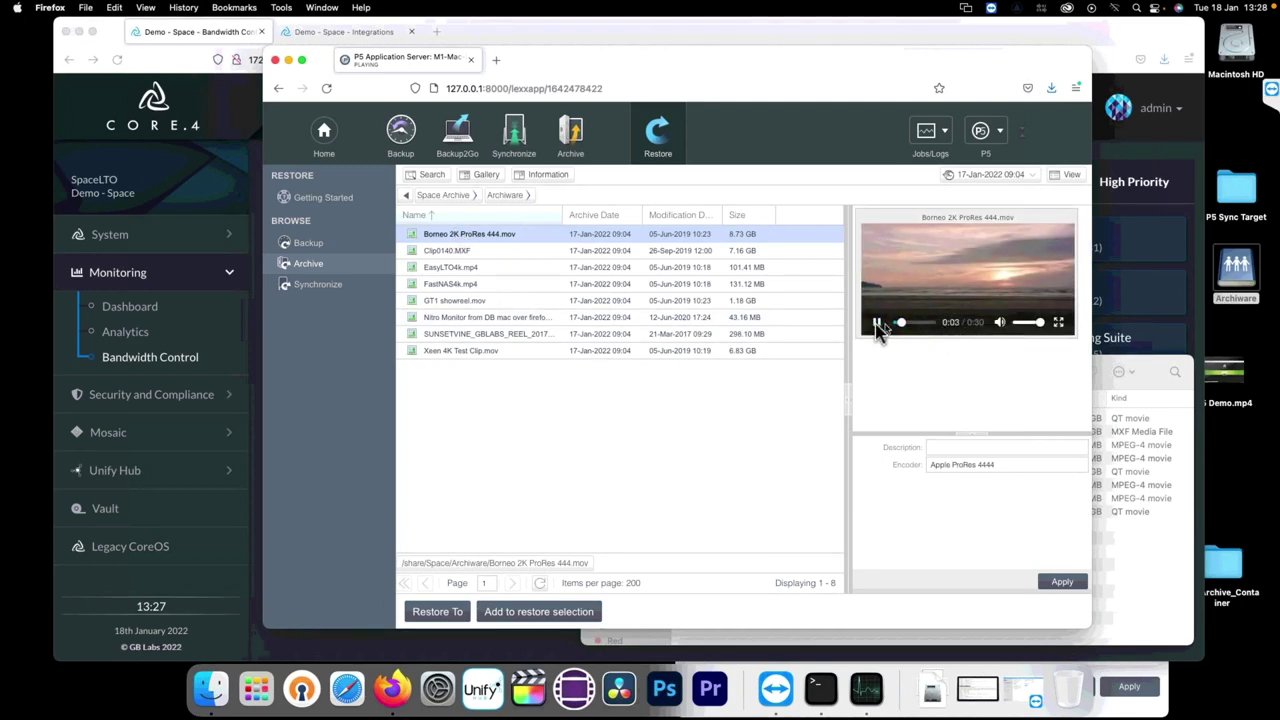
pyautogui.click(876, 323)
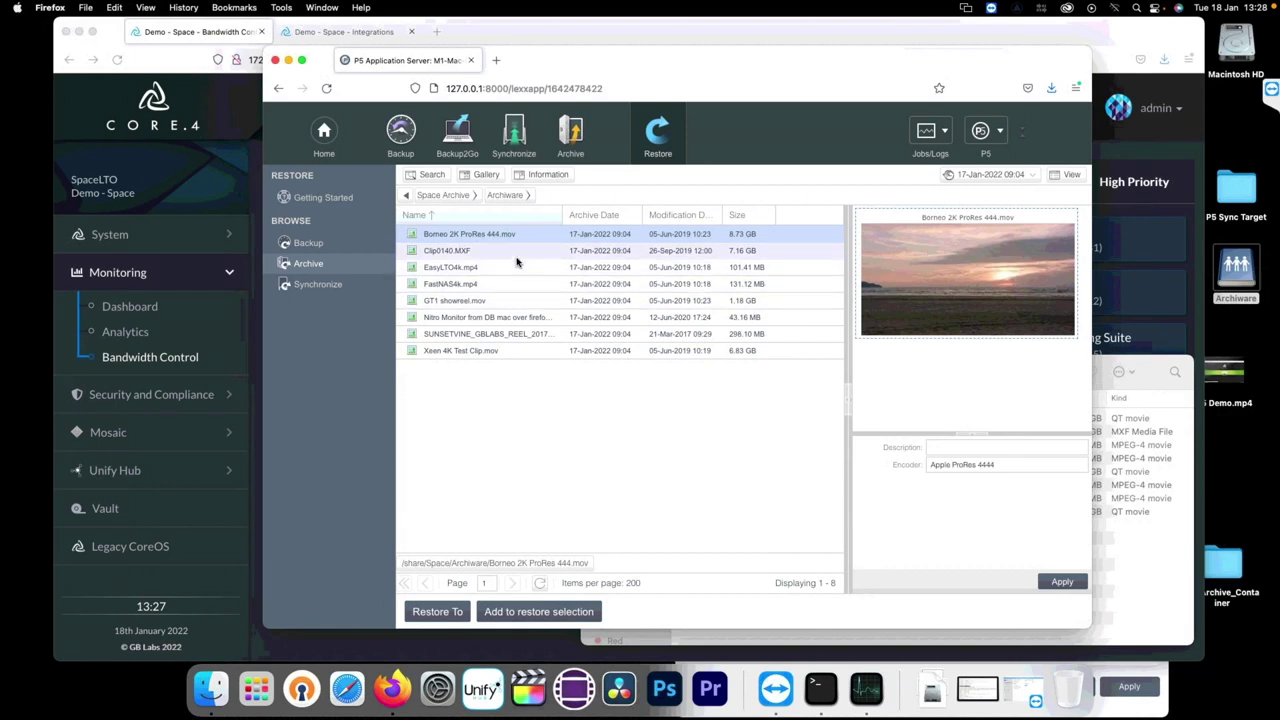
pyautogui.moveTo(943, 281)
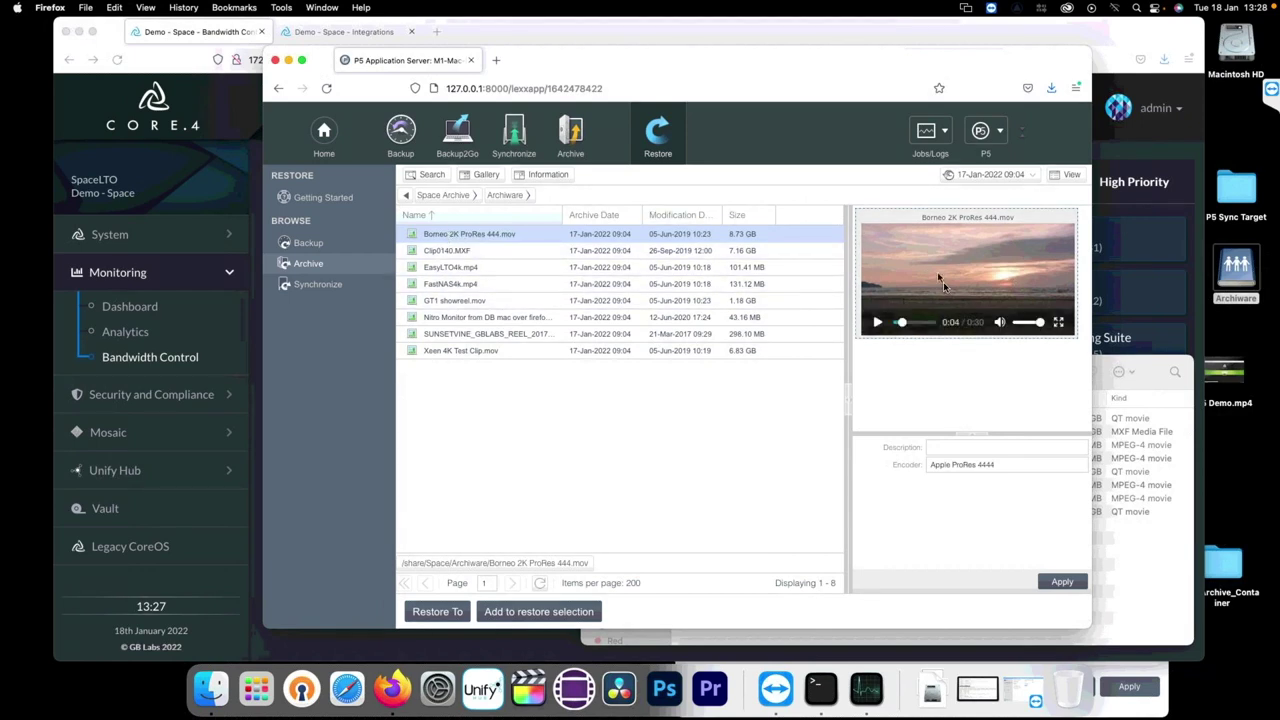
pyautogui.click(1010, 464)
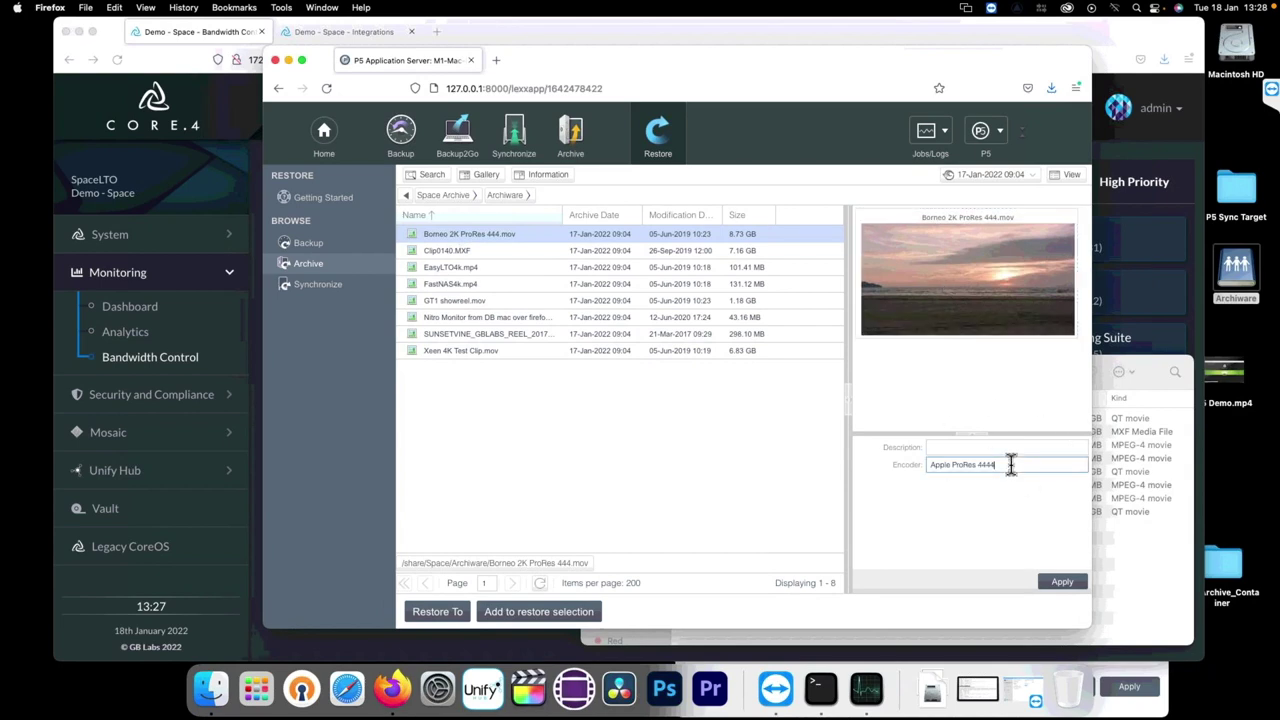
pyautogui.click(488, 256)
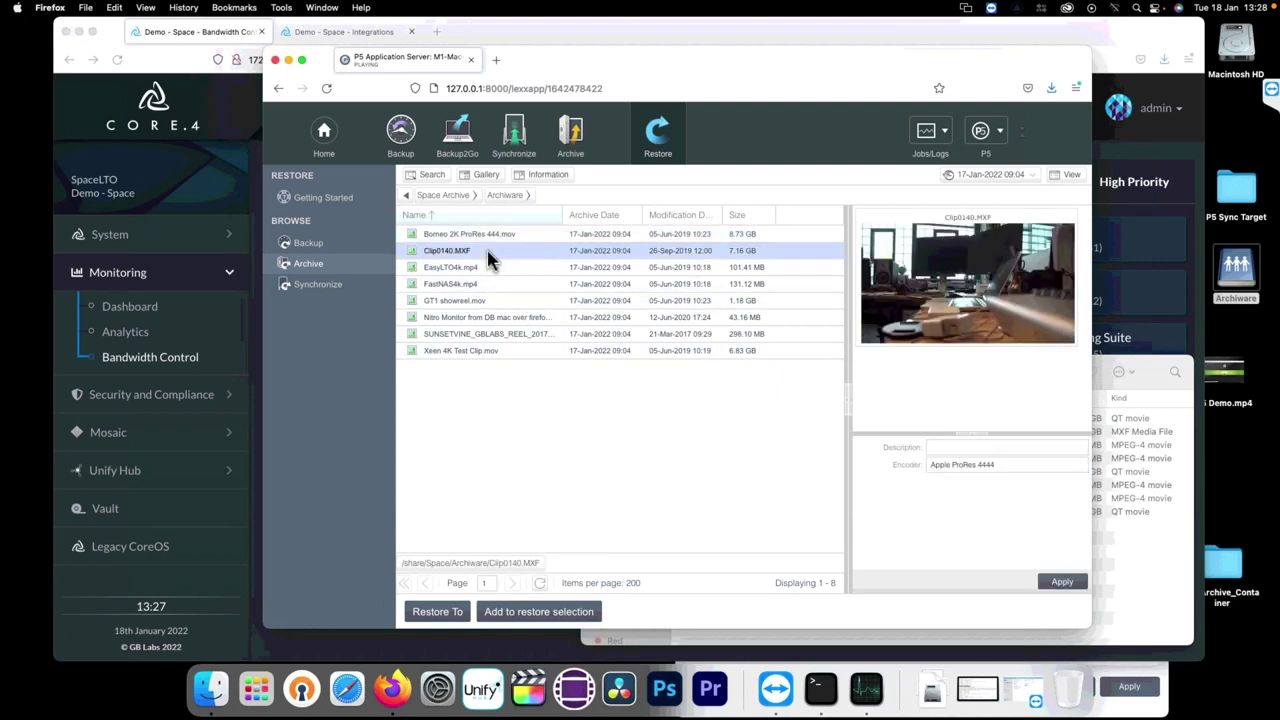
pyautogui.doubleClick(467, 238)
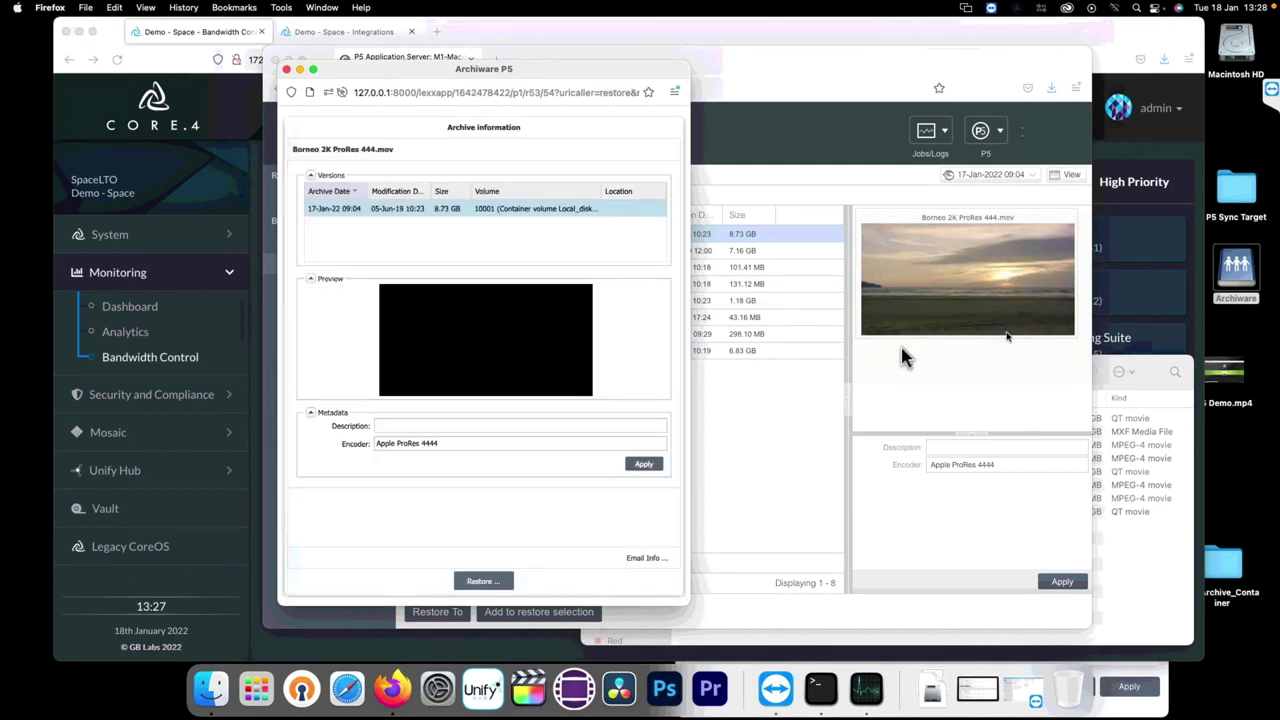
# Step: Play the Borneo clip in the information window's preview, then close the window with Cmd+W
pyautogui.click(906, 350)
pyautogui.click(877, 322)
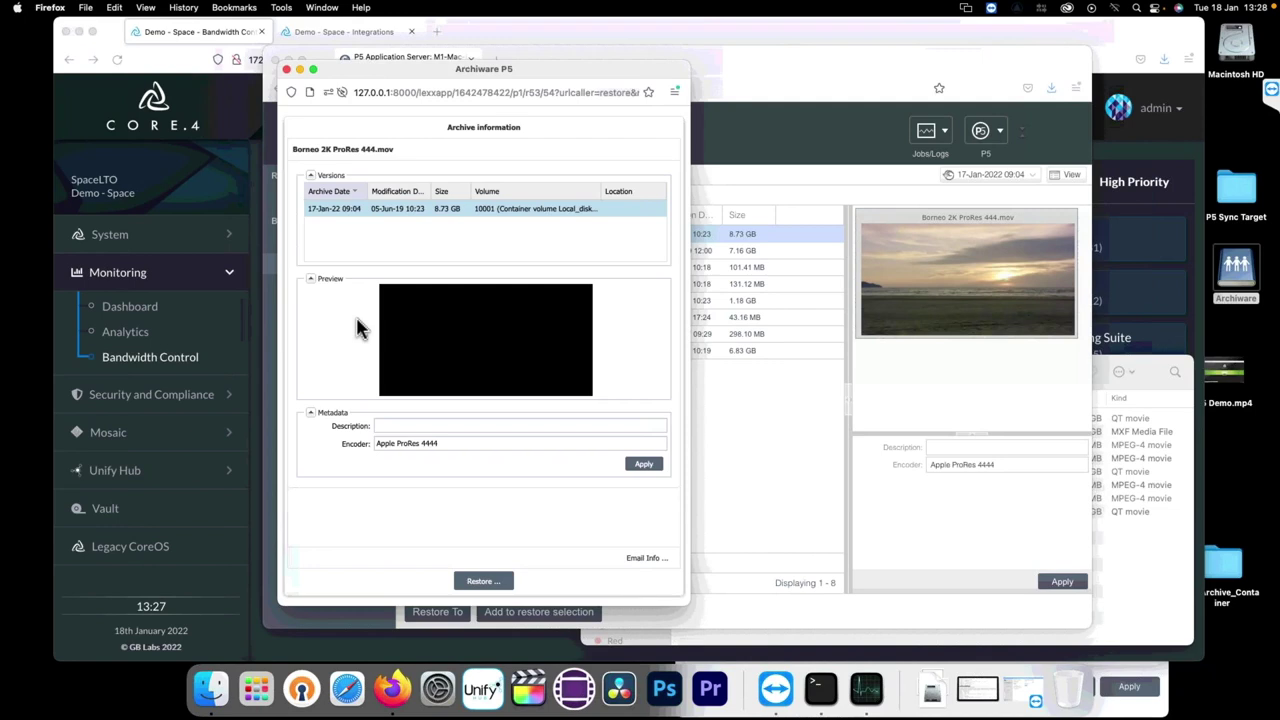
pyautogui.moveTo(430, 372)
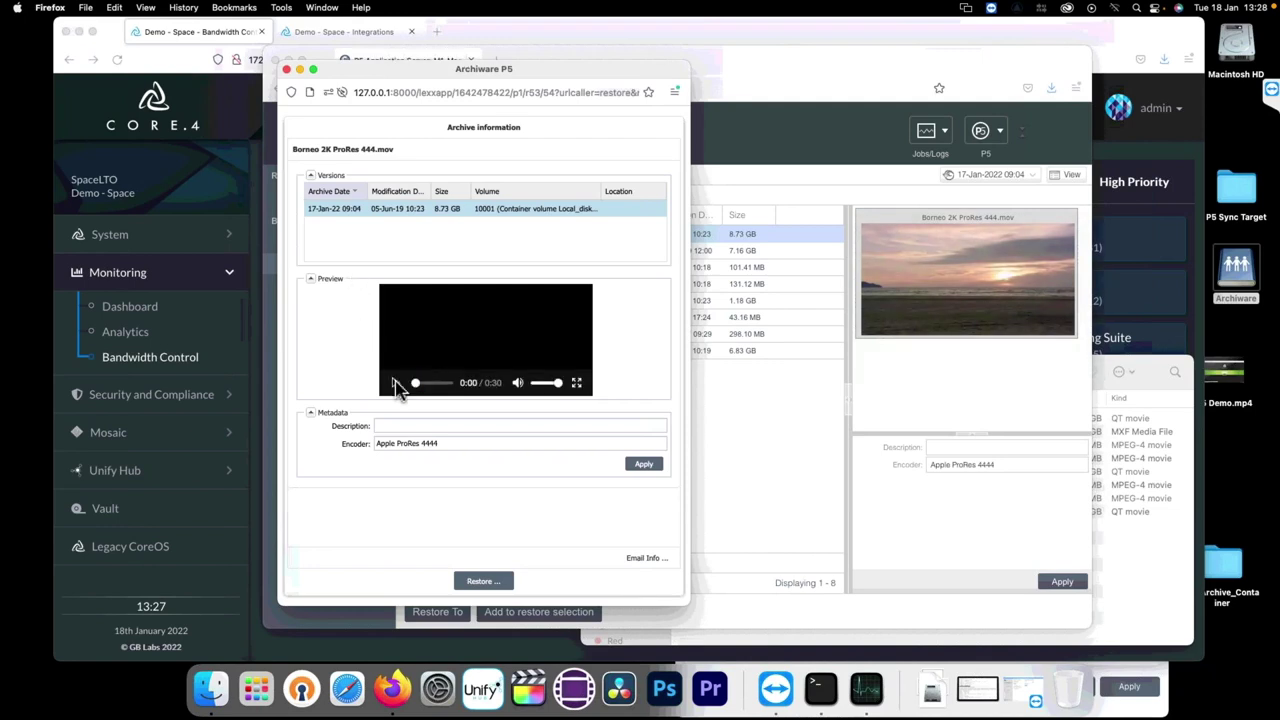
pyautogui.click(397, 386)
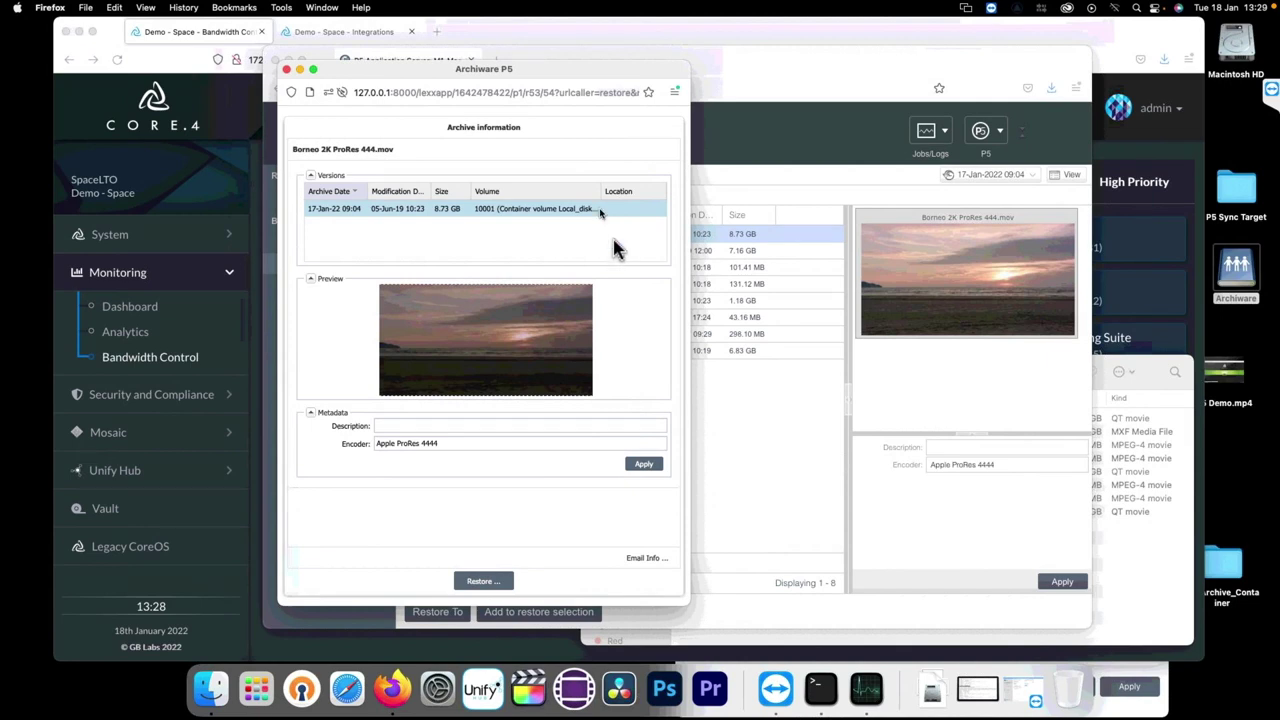
pyautogui.moveTo(435, 352)
pyautogui.click(500, 443)
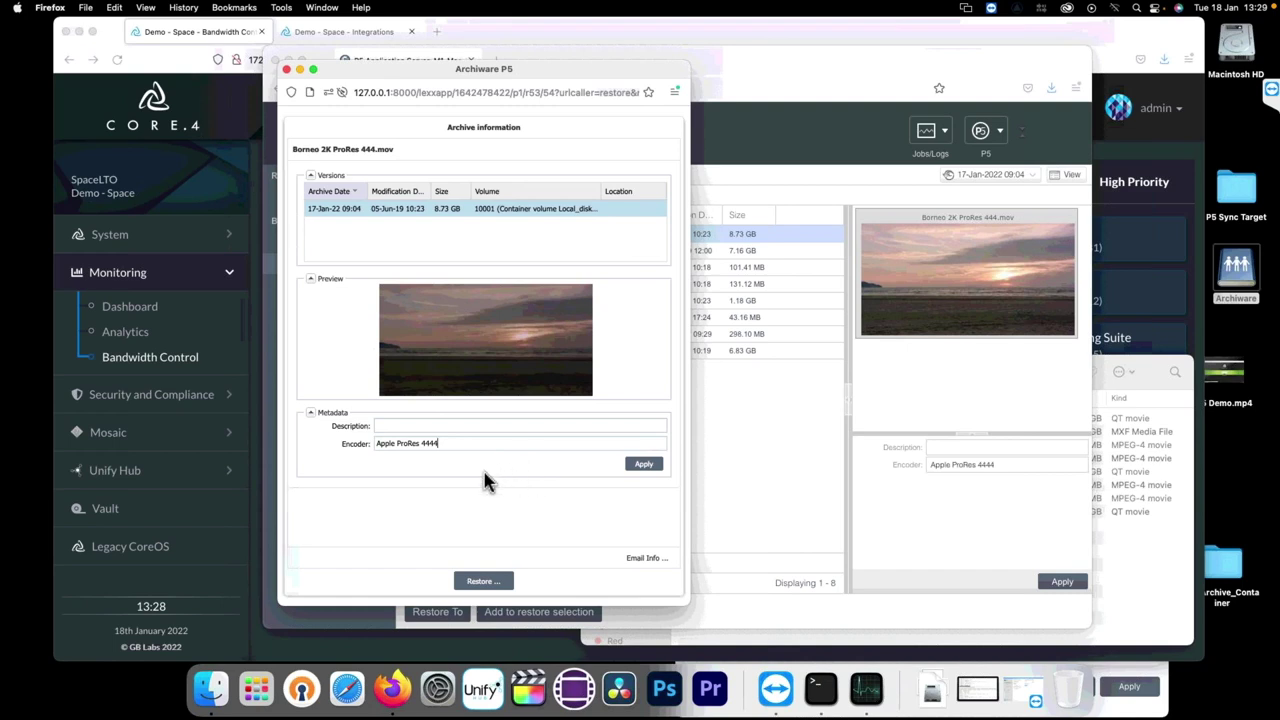
pyautogui.press('super+w')
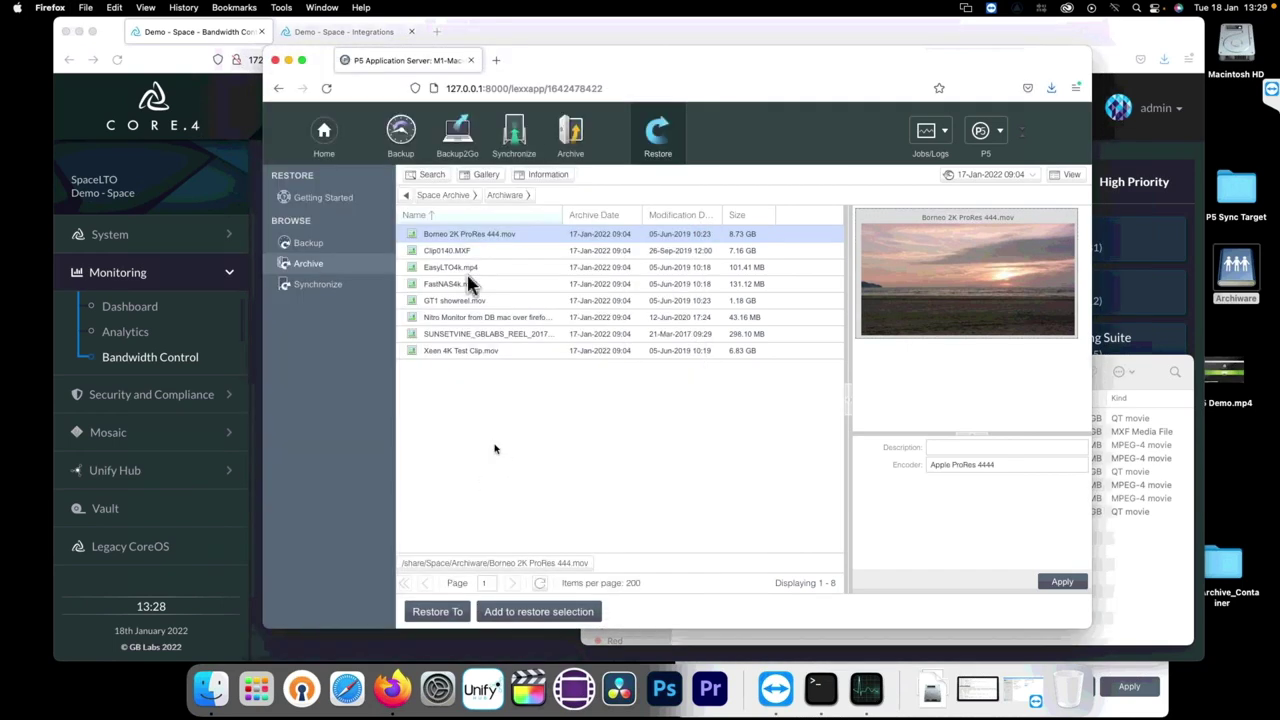
pyautogui.click(425, 183)
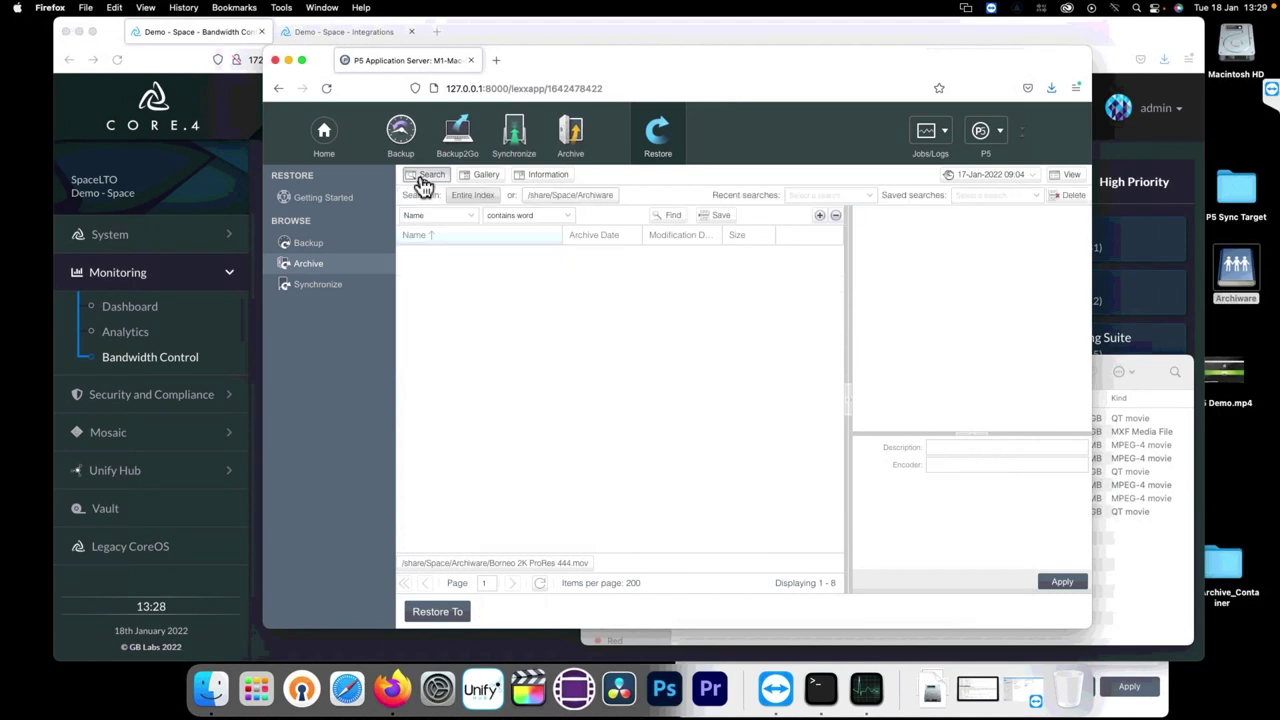
pyautogui.click(437, 216)
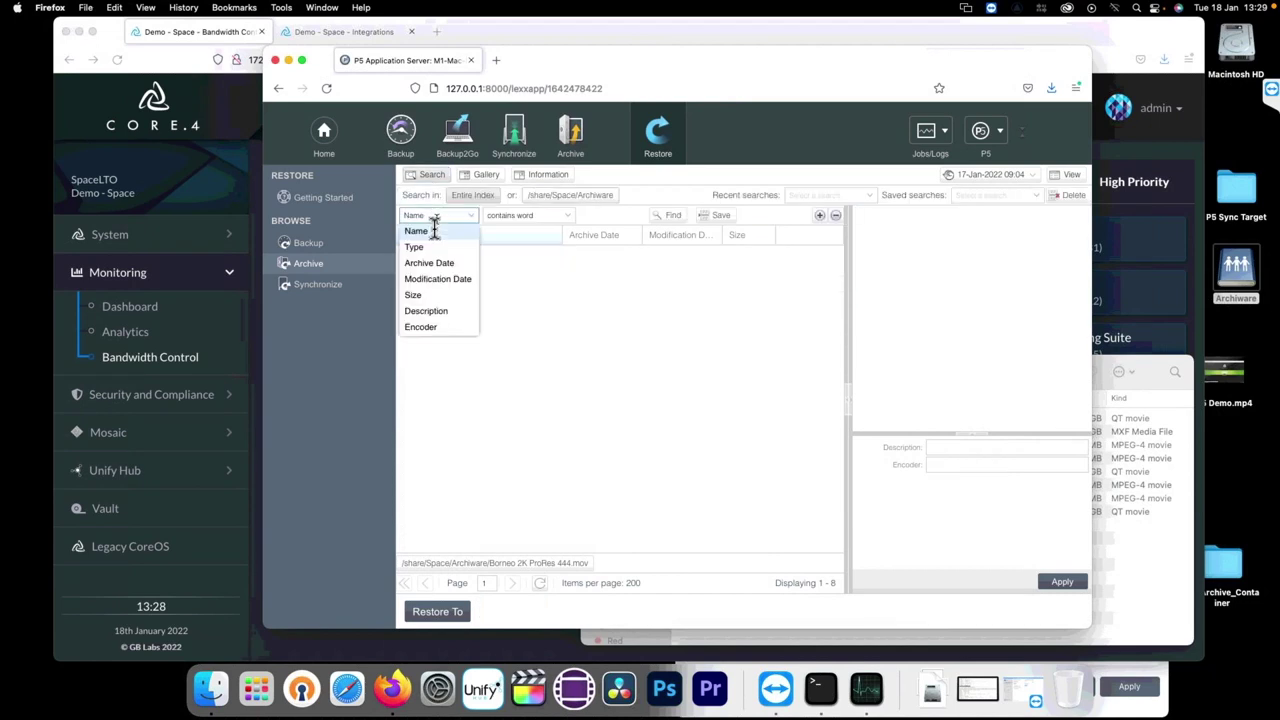
pyautogui.click(437, 329)
pyautogui.click(505, 215)
pyautogui.click(501, 248)
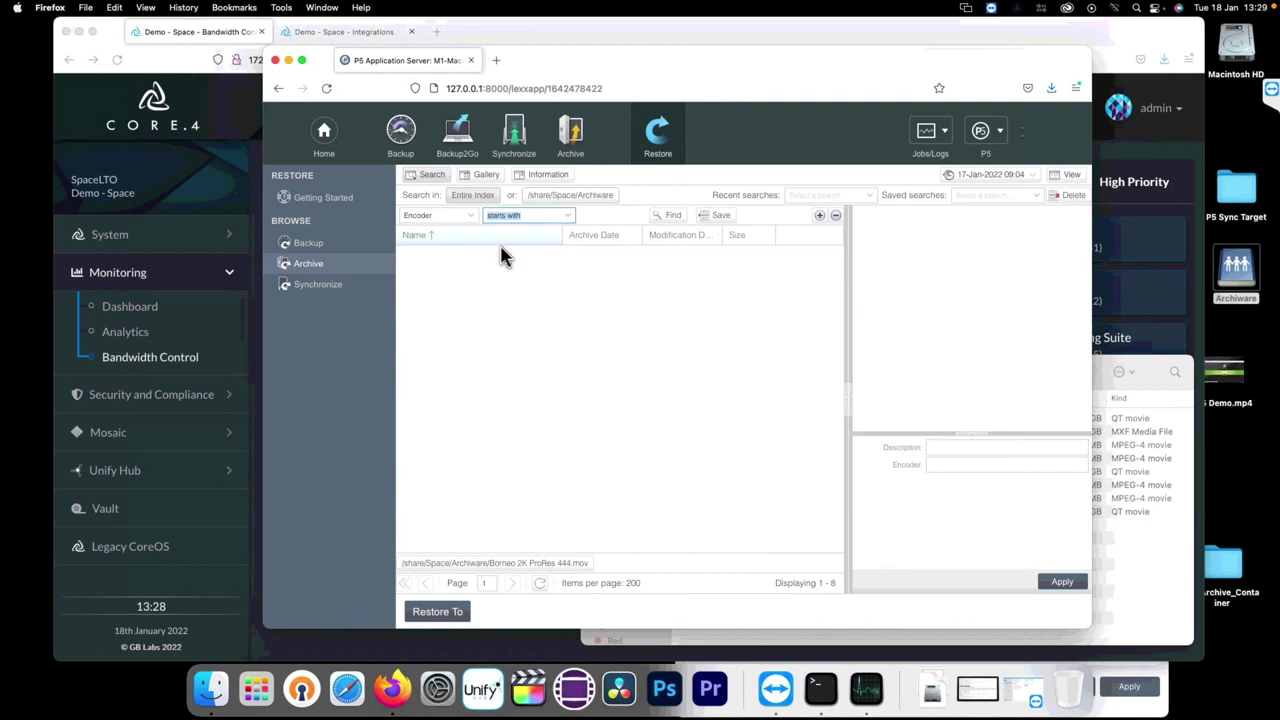
pyautogui.click(508, 218)
pyautogui.click(510, 250)
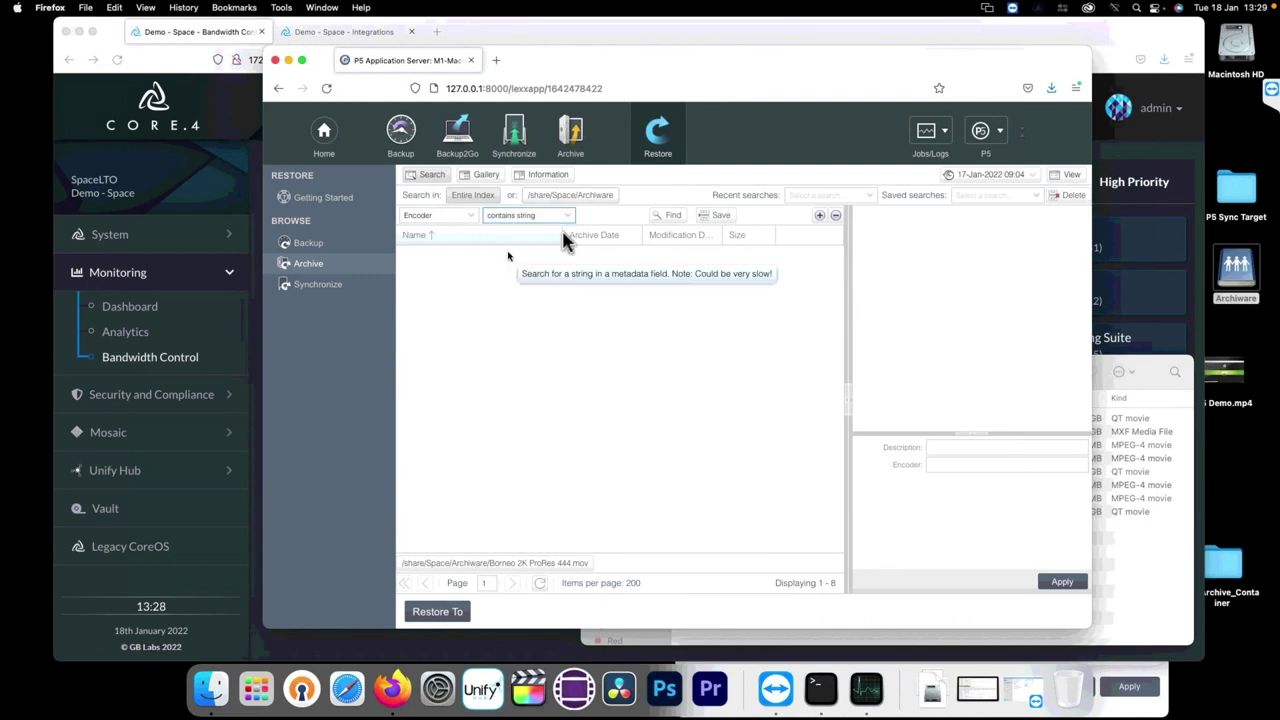
pyautogui.click(618, 215)
pyautogui.write('444')
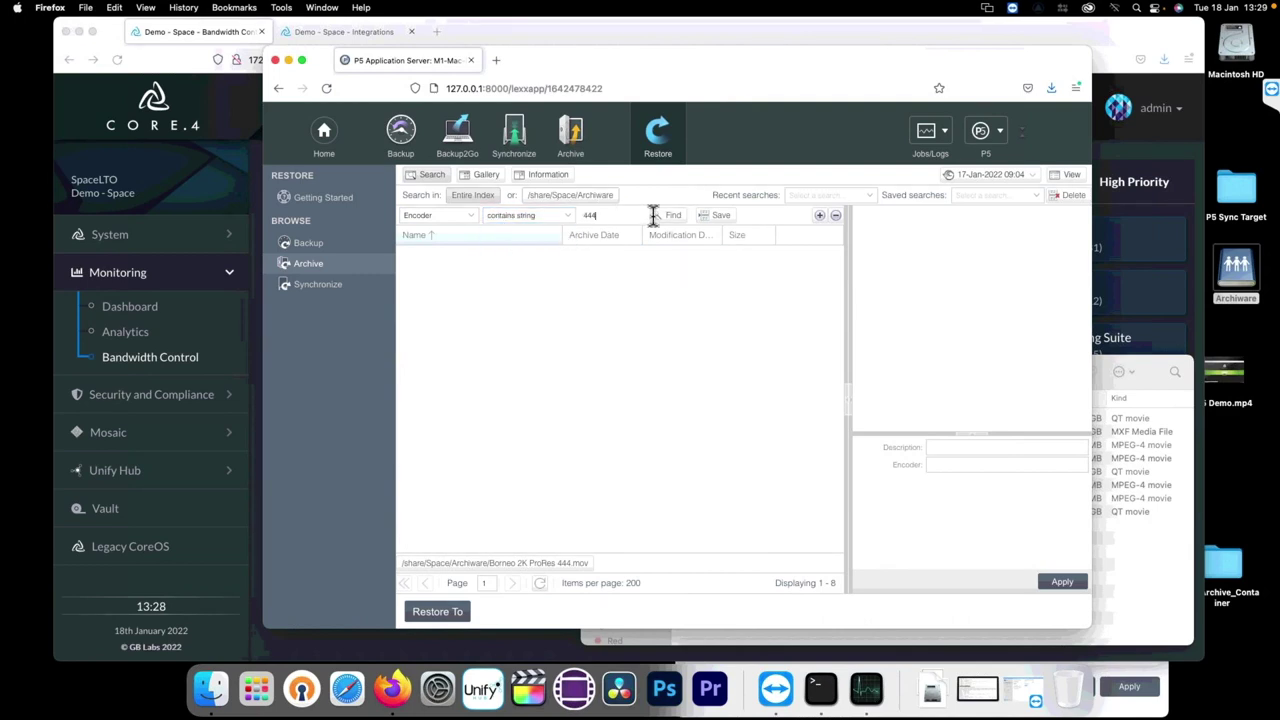
pyautogui.click(668, 217)
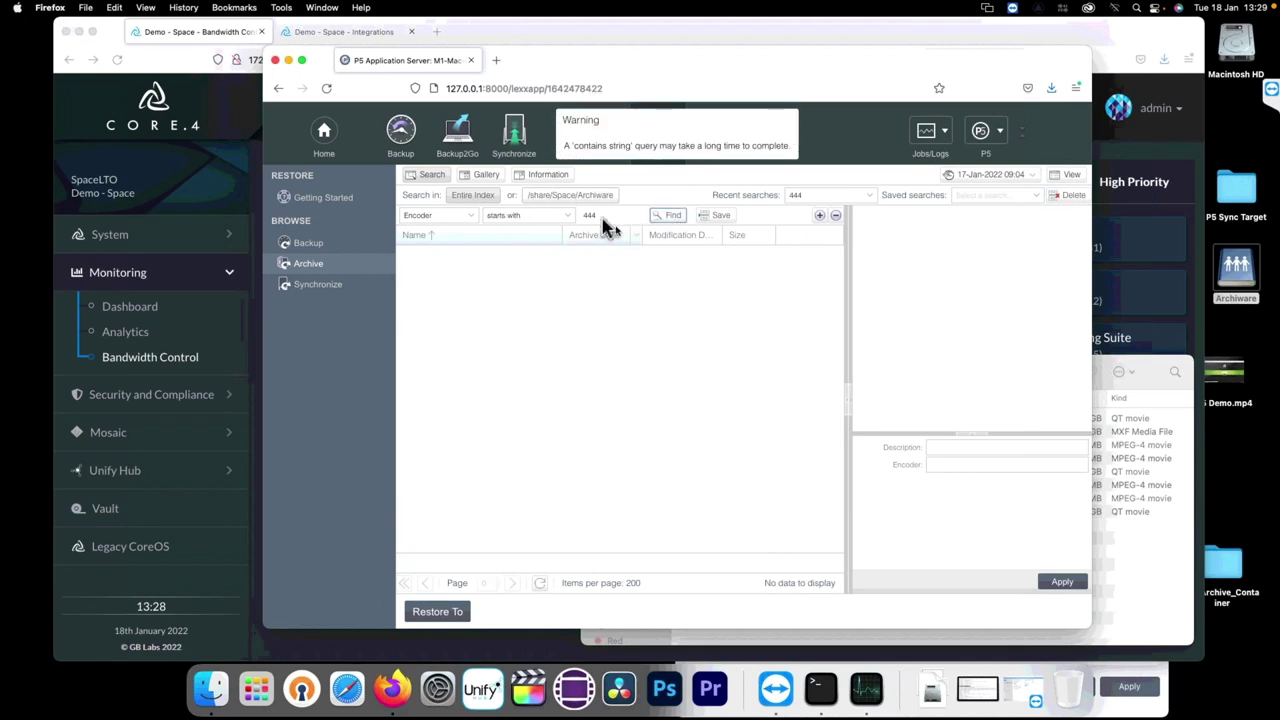
pyautogui.write('4')
pyautogui.click(669, 219)
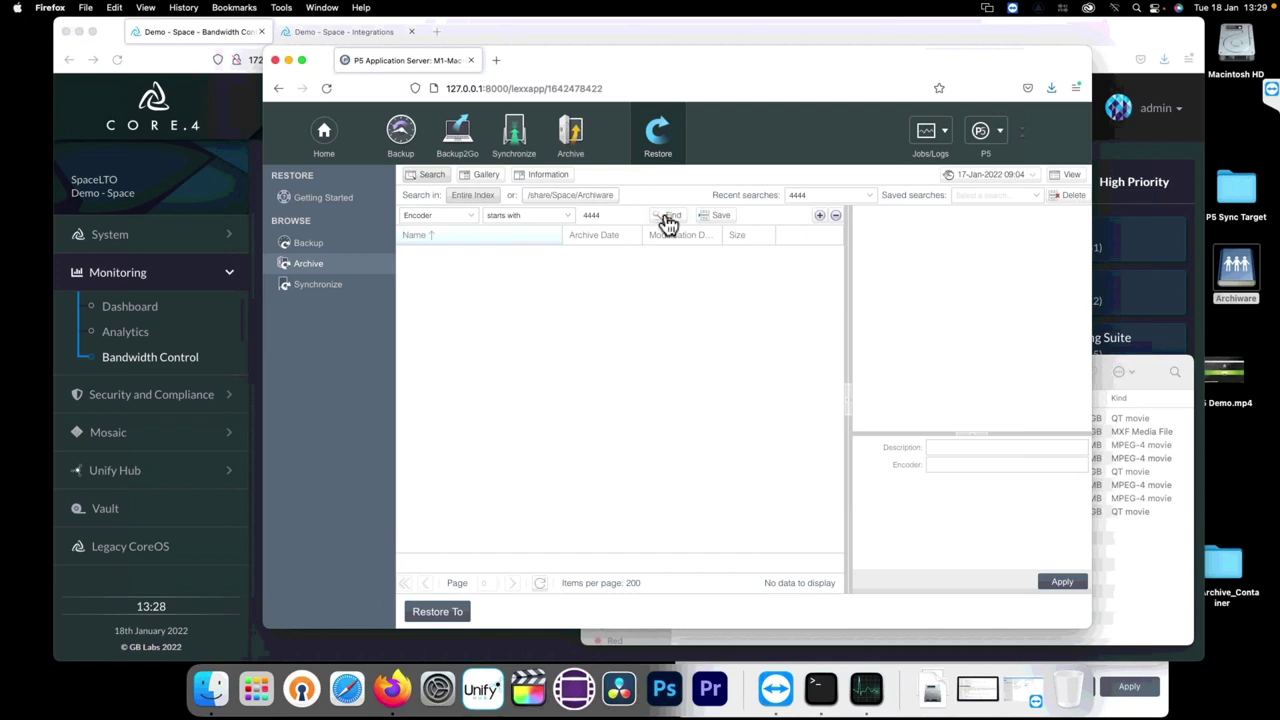
pyautogui.click(669, 219)
pyautogui.click(535, 215)
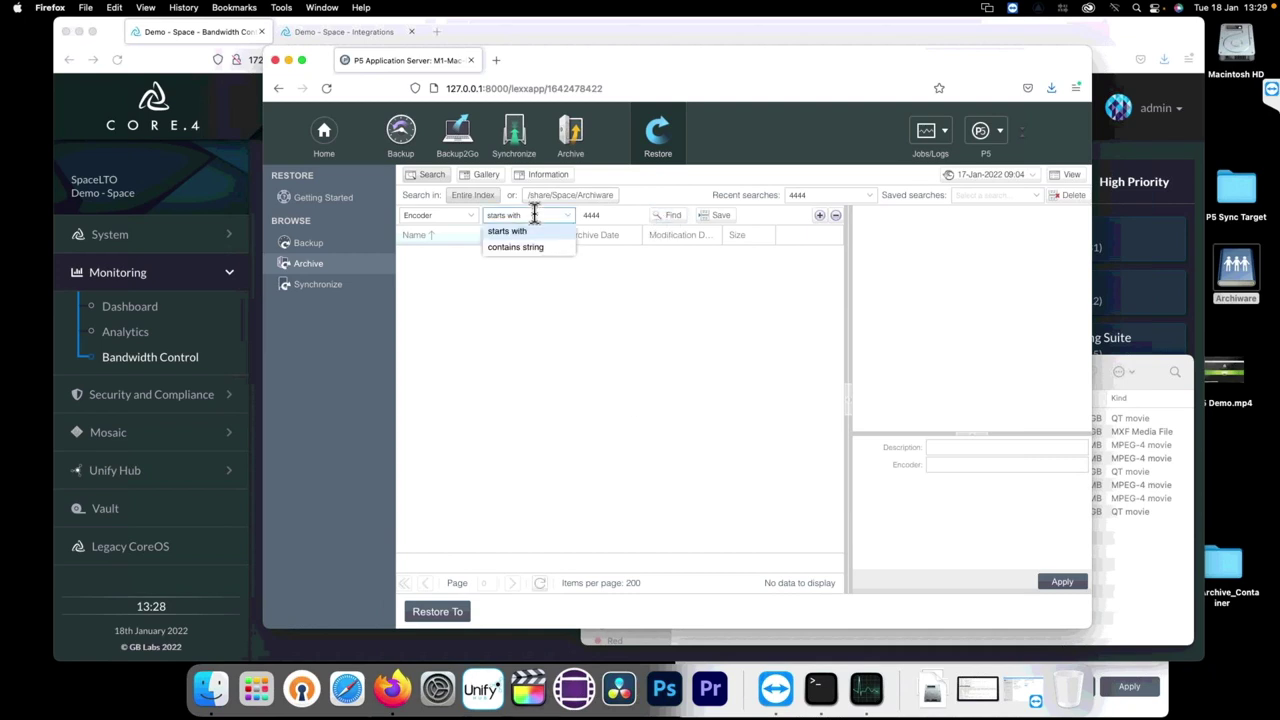
pyautogui.click(517, 233)
pyautogui.click(658, 220)
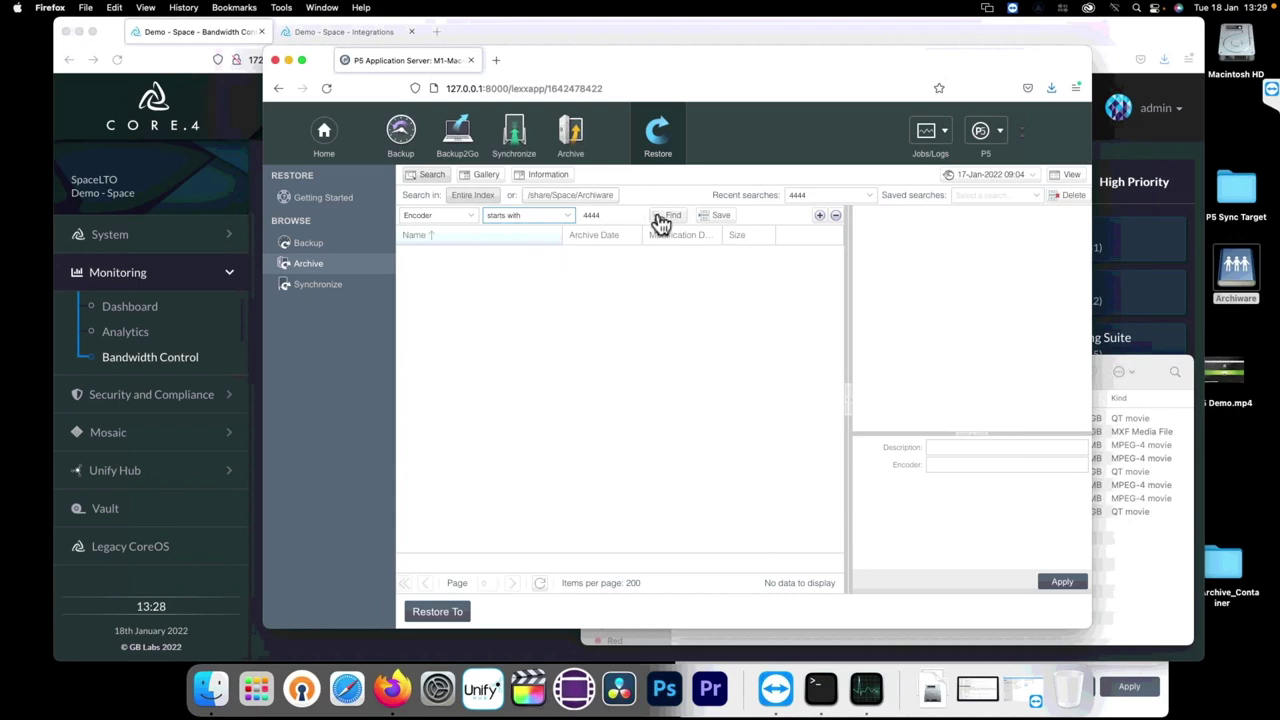
pyautogui.doubleClick(607, 216)
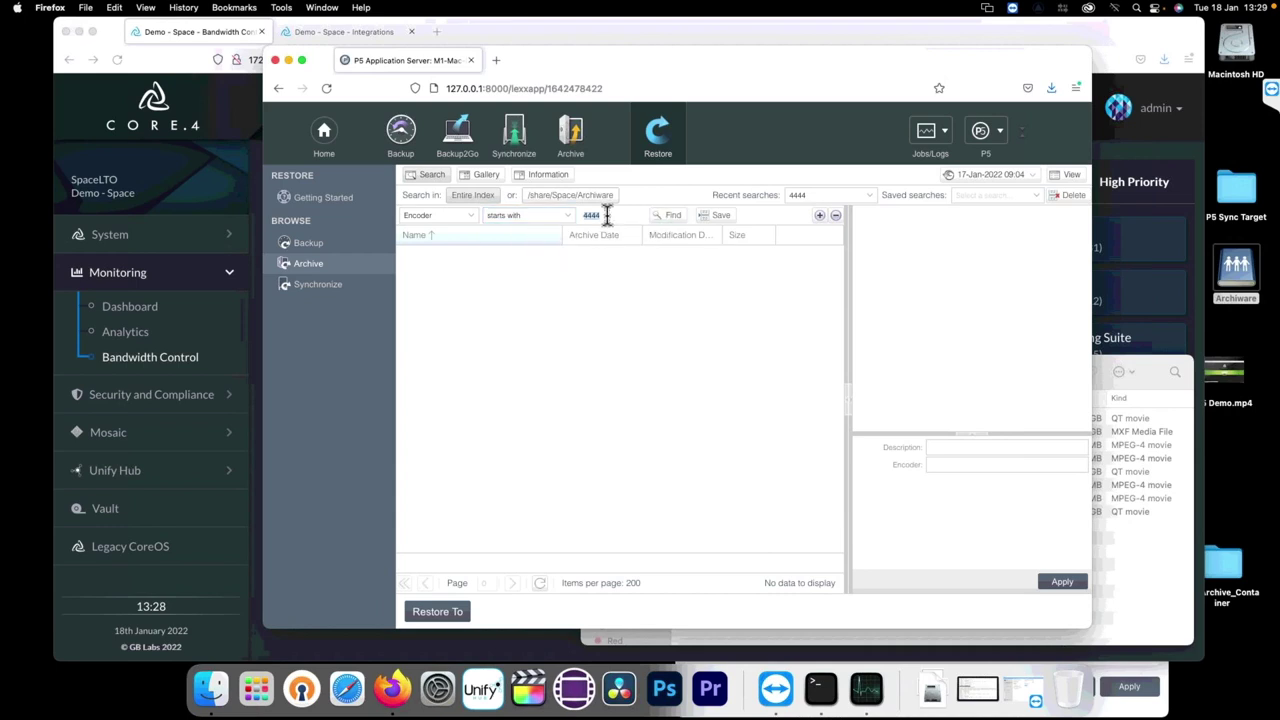
pyautogui.write('apple')
pyautogui.click(667, 218)
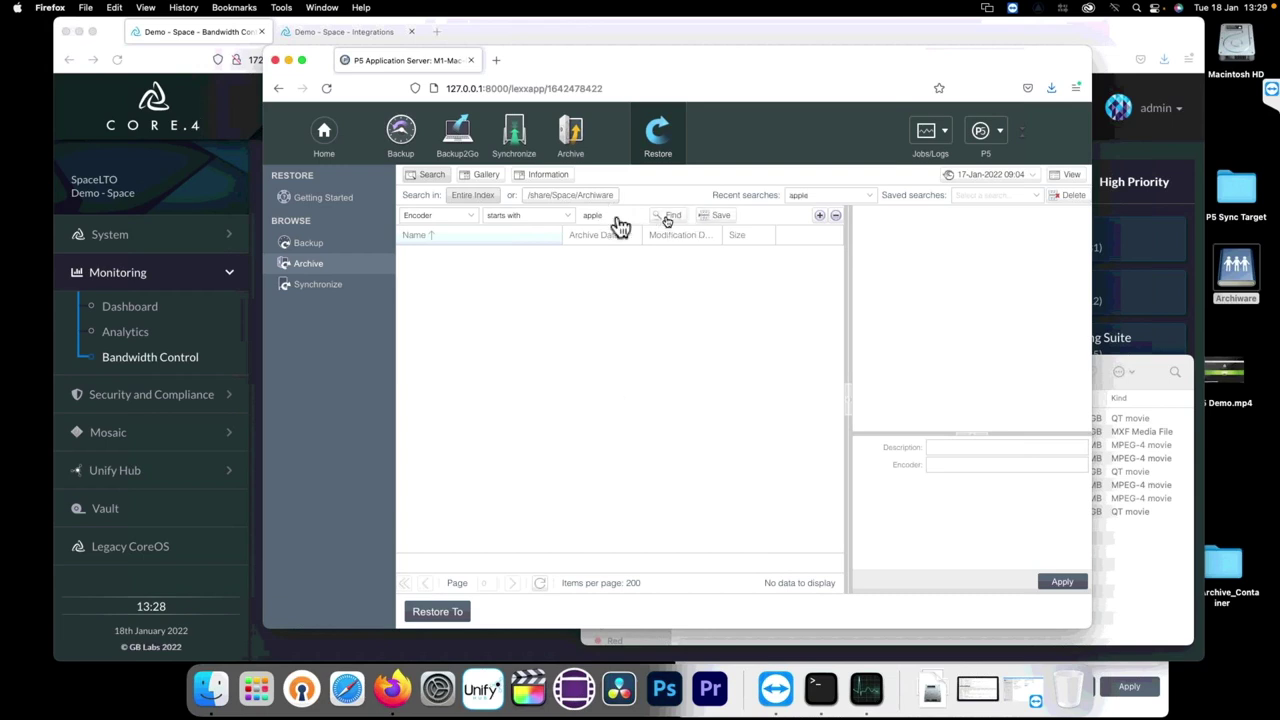
pyautogui.click(500, 215)
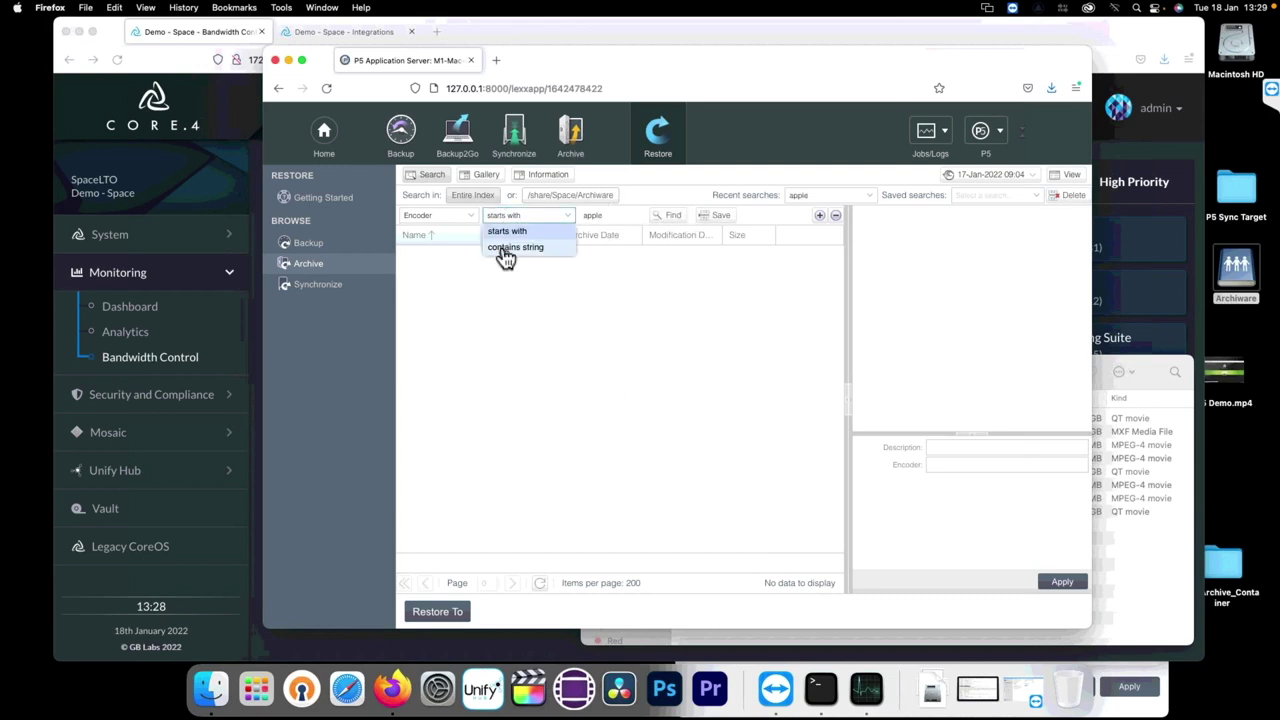
pyautogui.click(507, 248)
pyautogui.click(671, 218)
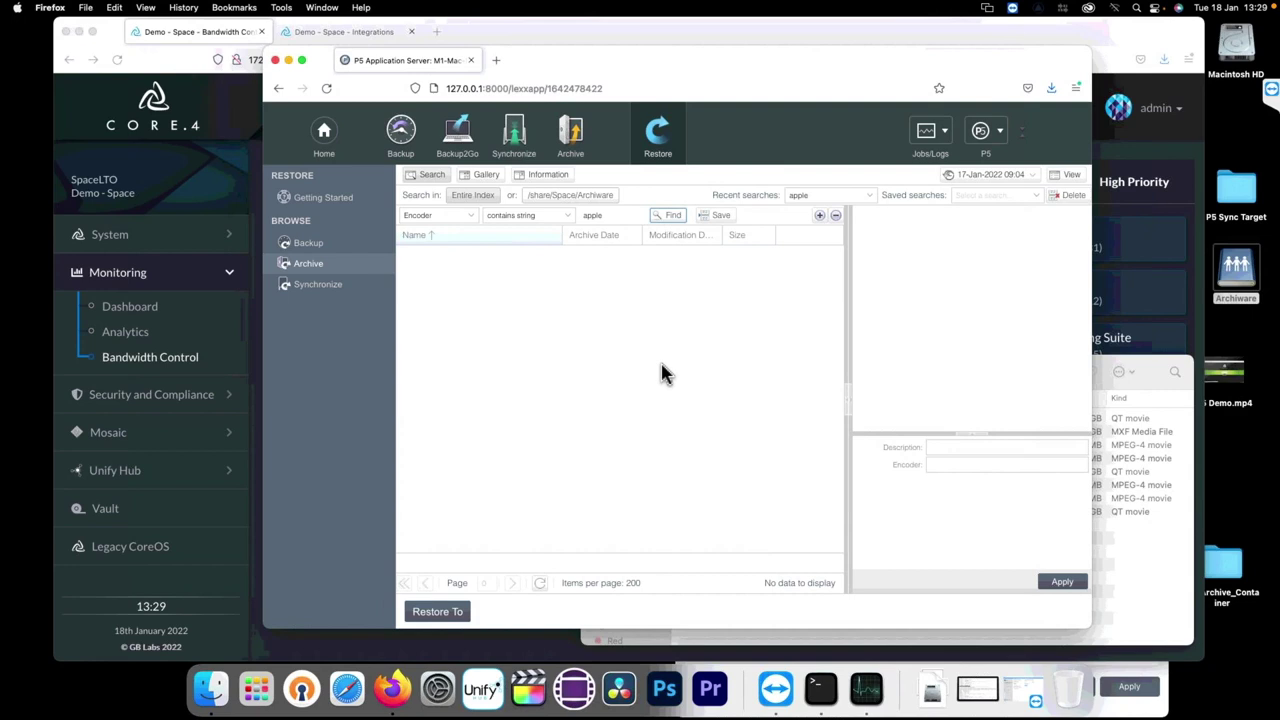
pyautogui.click(419, 180)
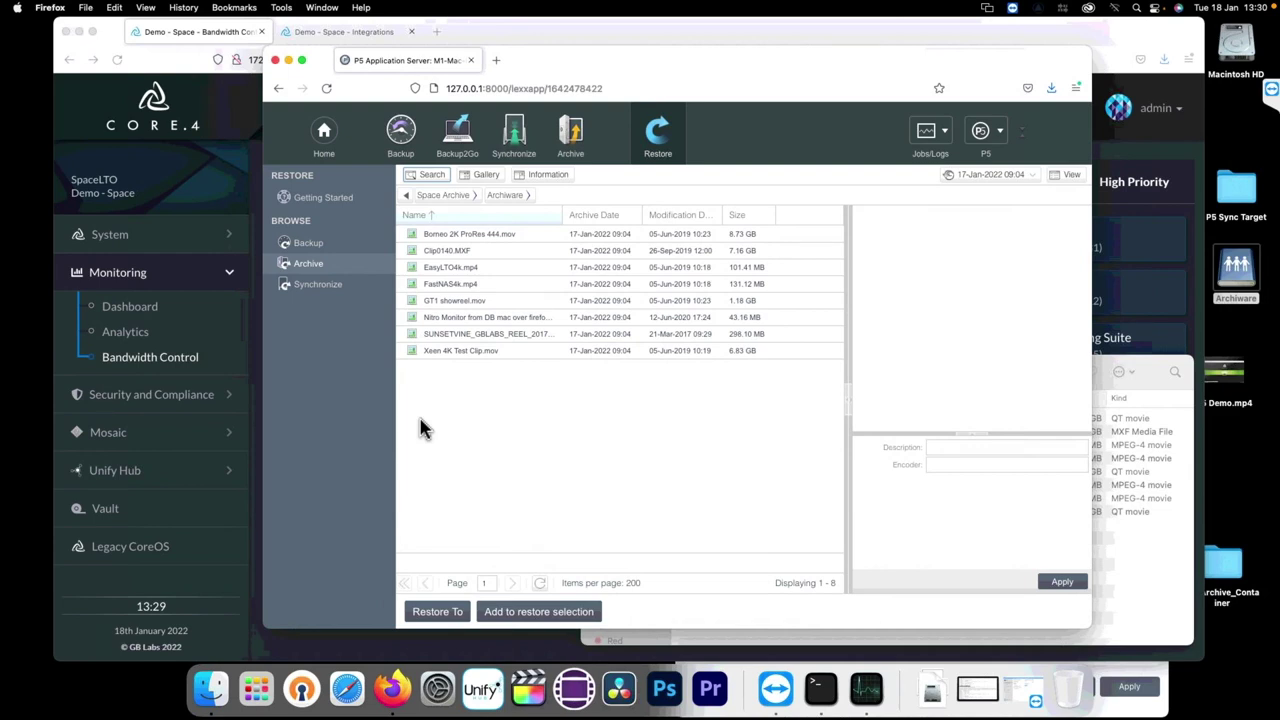
# Step: Start restoring Borneo 2K ProRes 444.mov, cancel at the Restore Commit dialog, and browse synchronized files
pyautogui.click(458, 238)
pyautogui.click(458, 612)
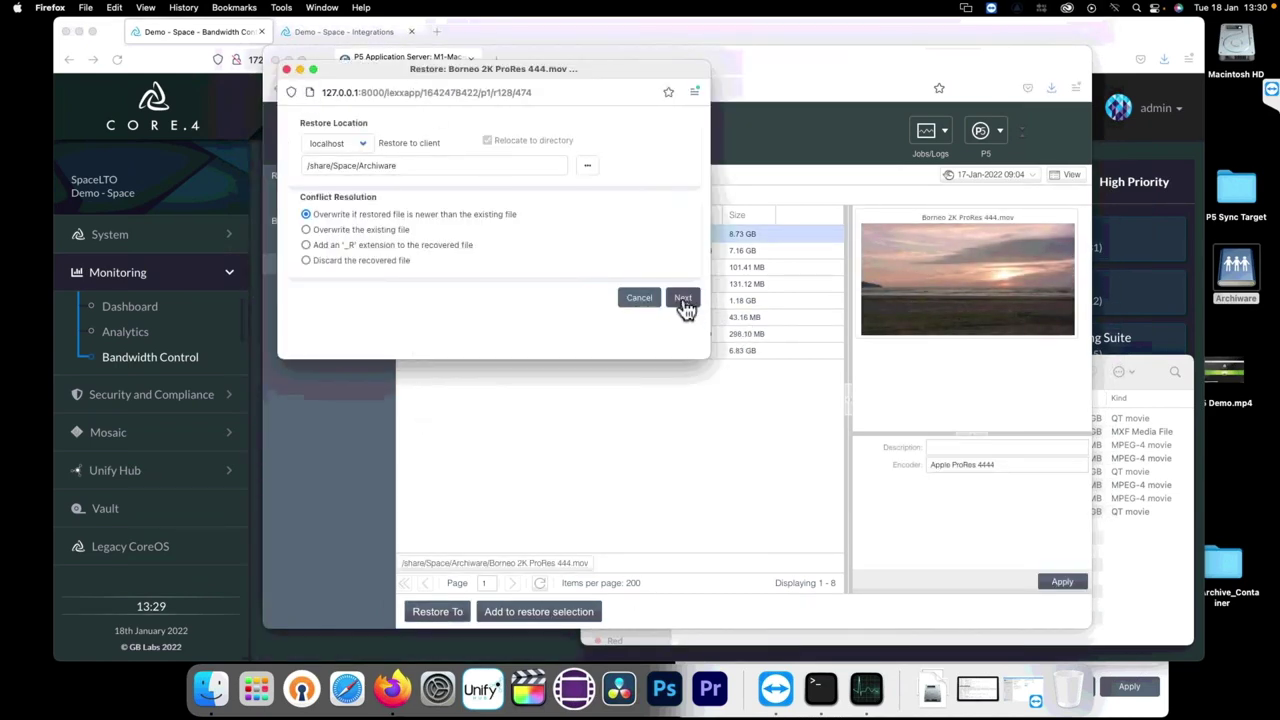
pyautogui.click(684, 300)
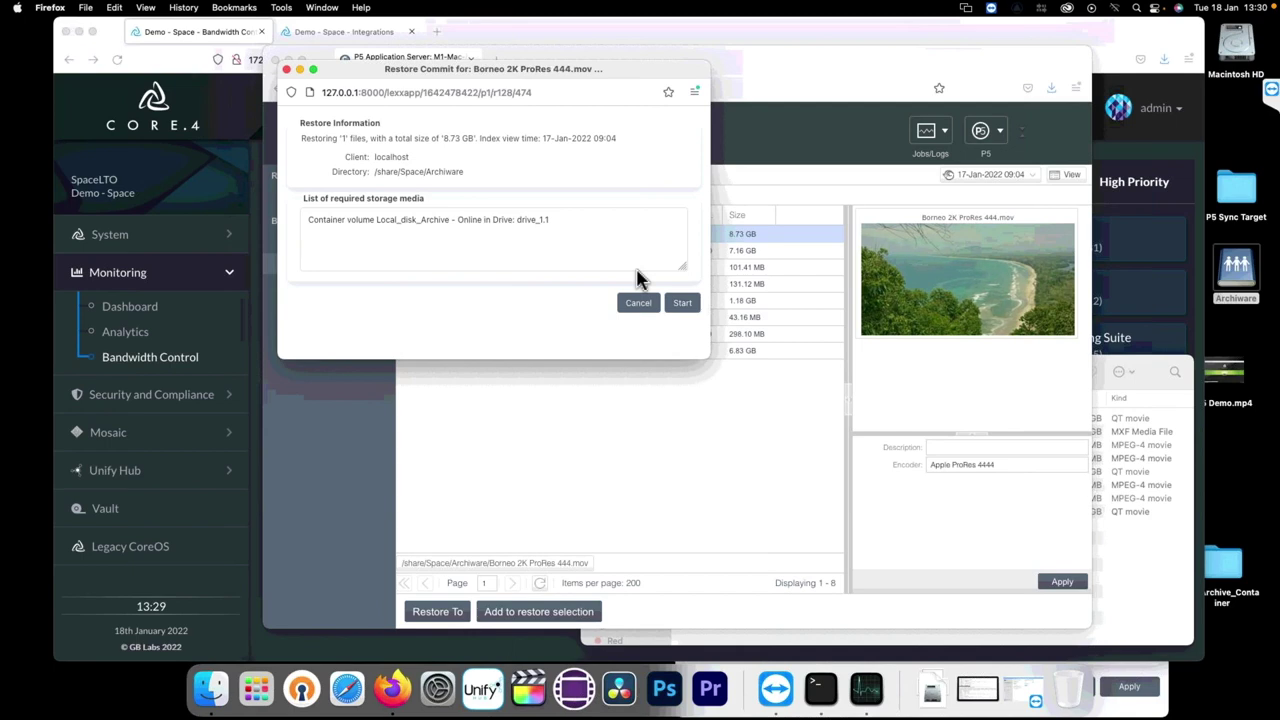
pyautogui.click(637, 303)
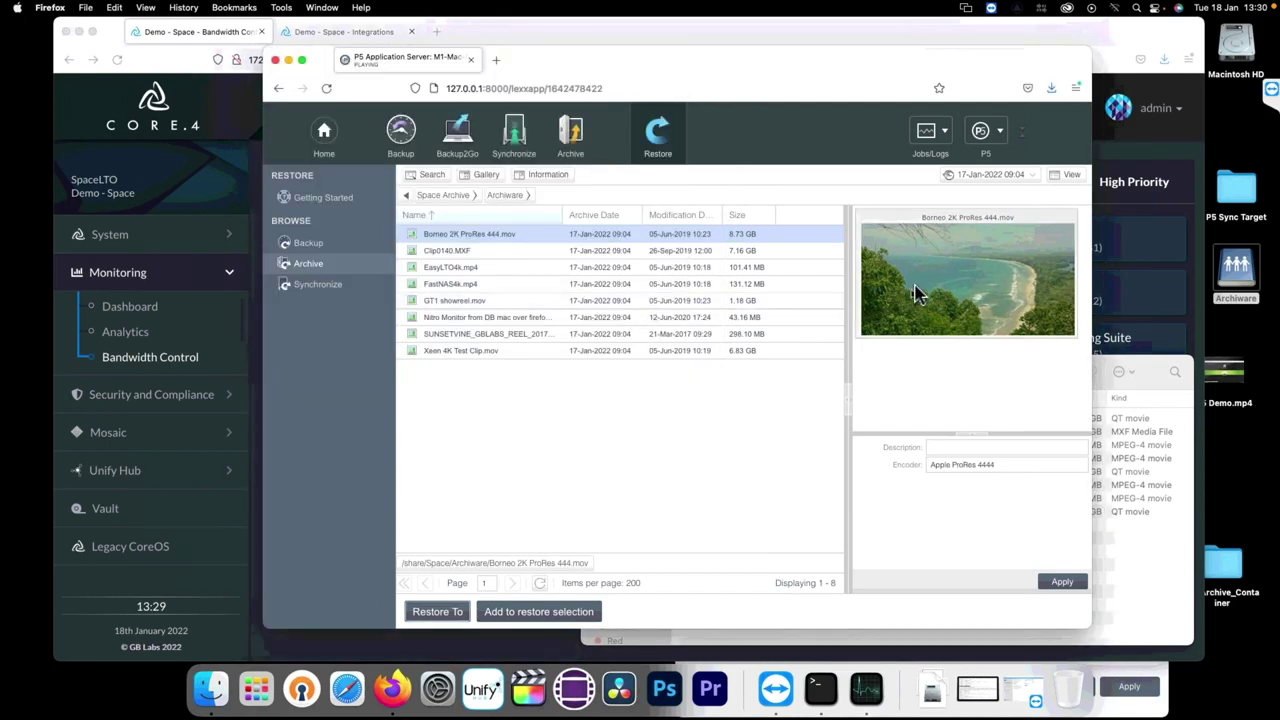
pyautogui.click(877, 323)
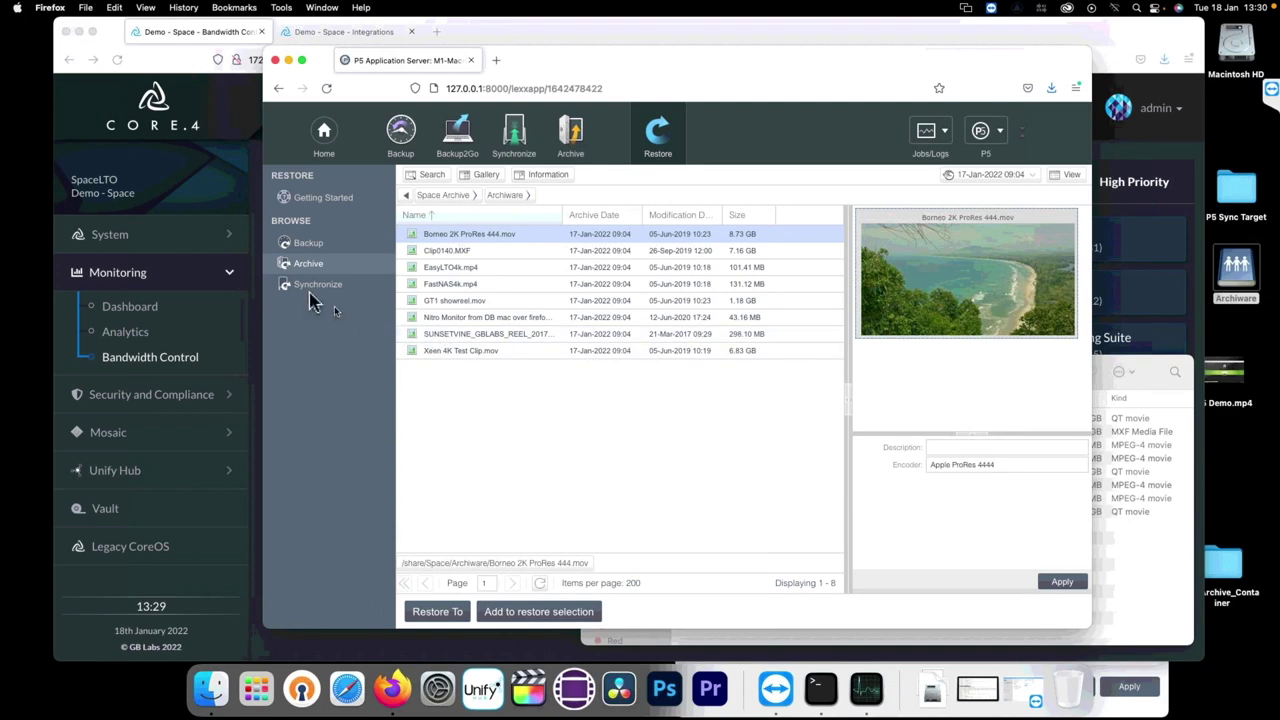
pyautogui.click(354, 289)
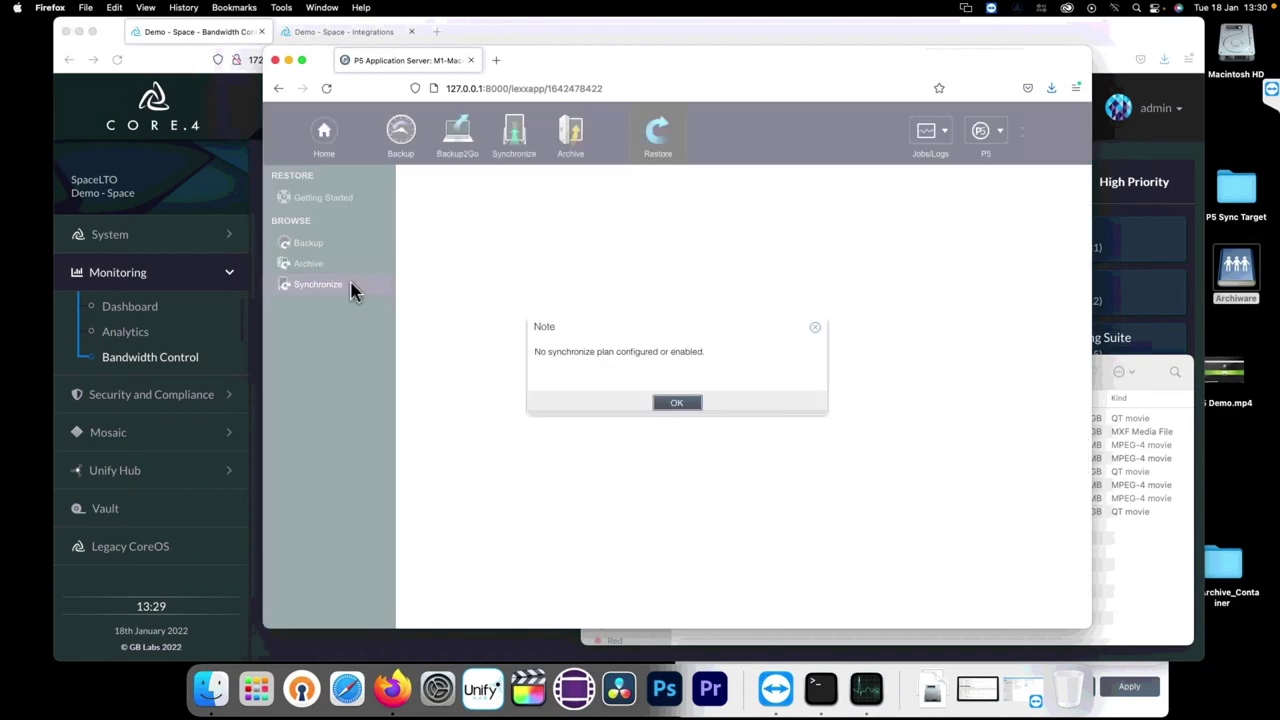
# Step: Dismiss the no-sync-plan note and open Sync Plan 10001 'Space to Mac' from the plan list
pyautogui.click(677, 403)
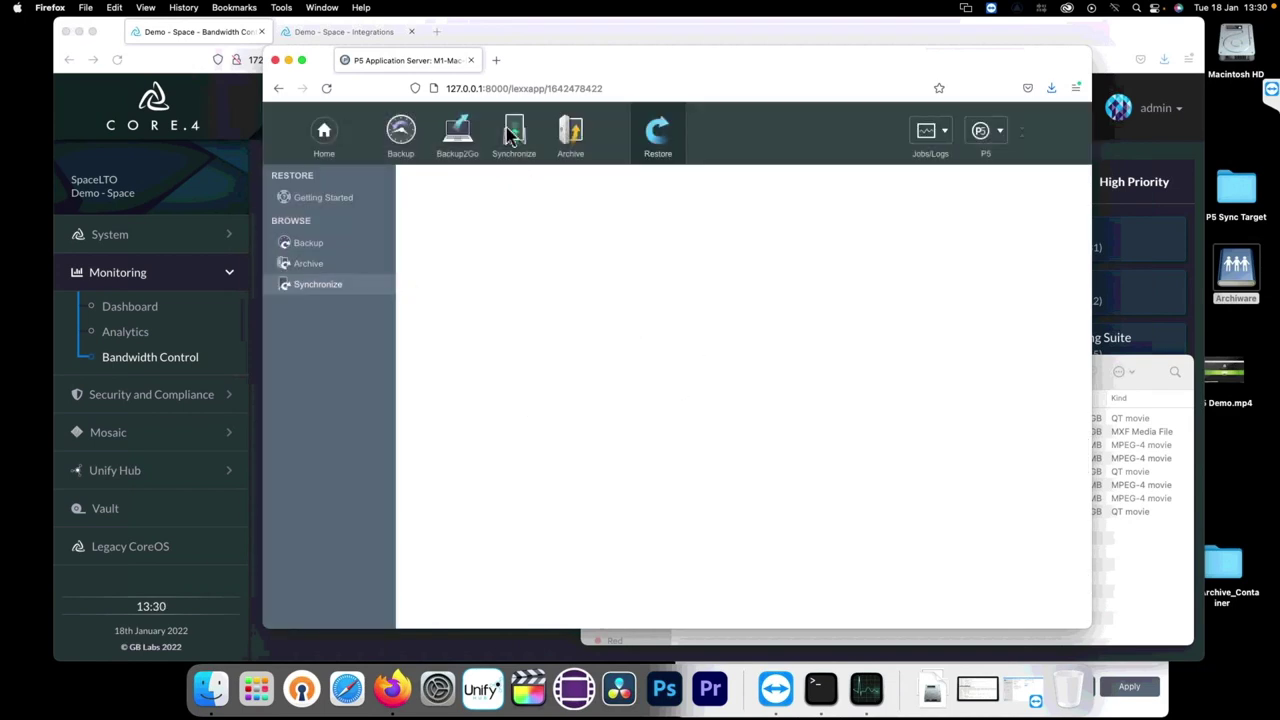
pyautogui.click(513, 137)
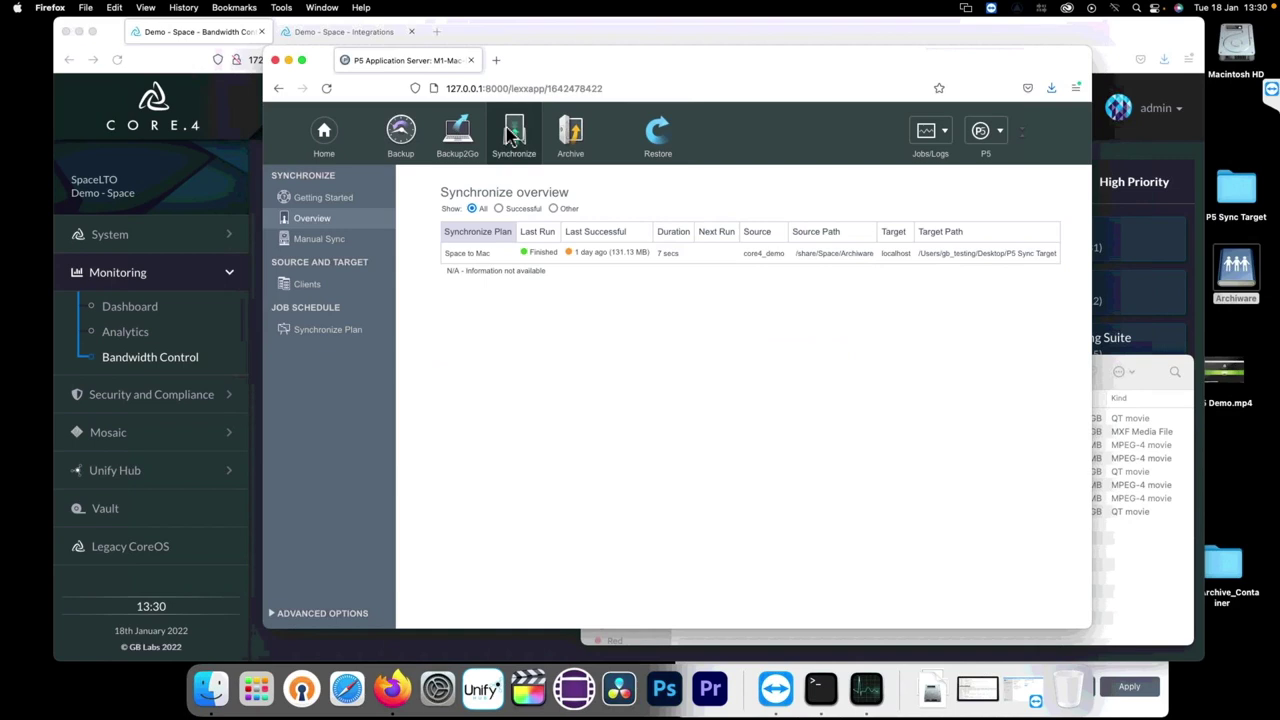
pyautogui.click(300, 334)
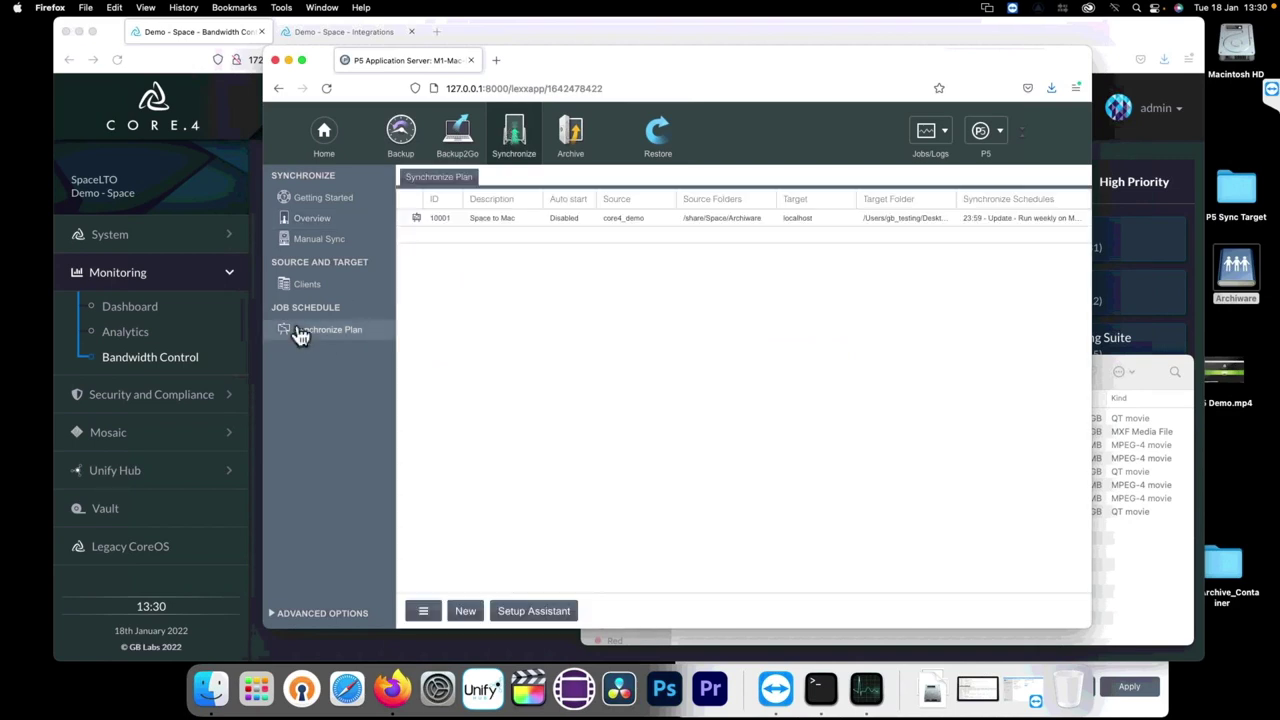
pyautogui.doubleClick(495, 219)
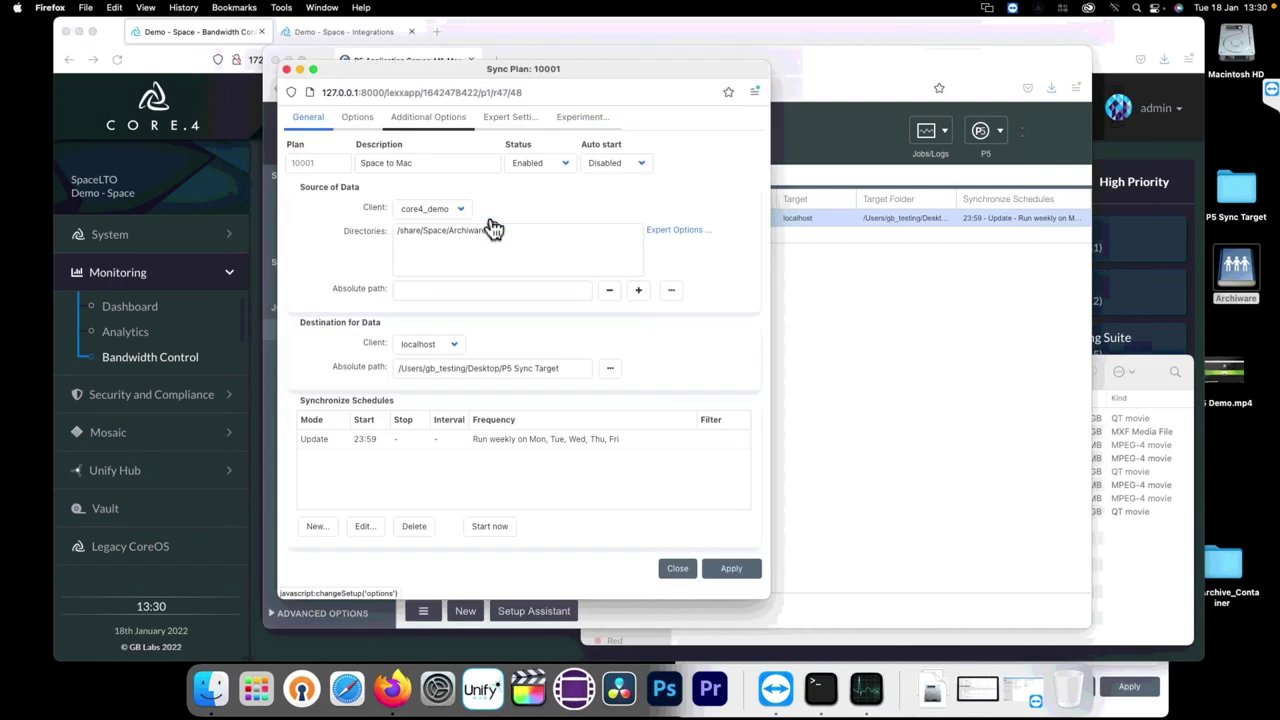
# Step: Check the plan's /share/Space/Archiware source, P5 Sync Target destination and Update schedule
pyautogui.moveTo(343, 69); pyautogui.dragTo(656, 79)
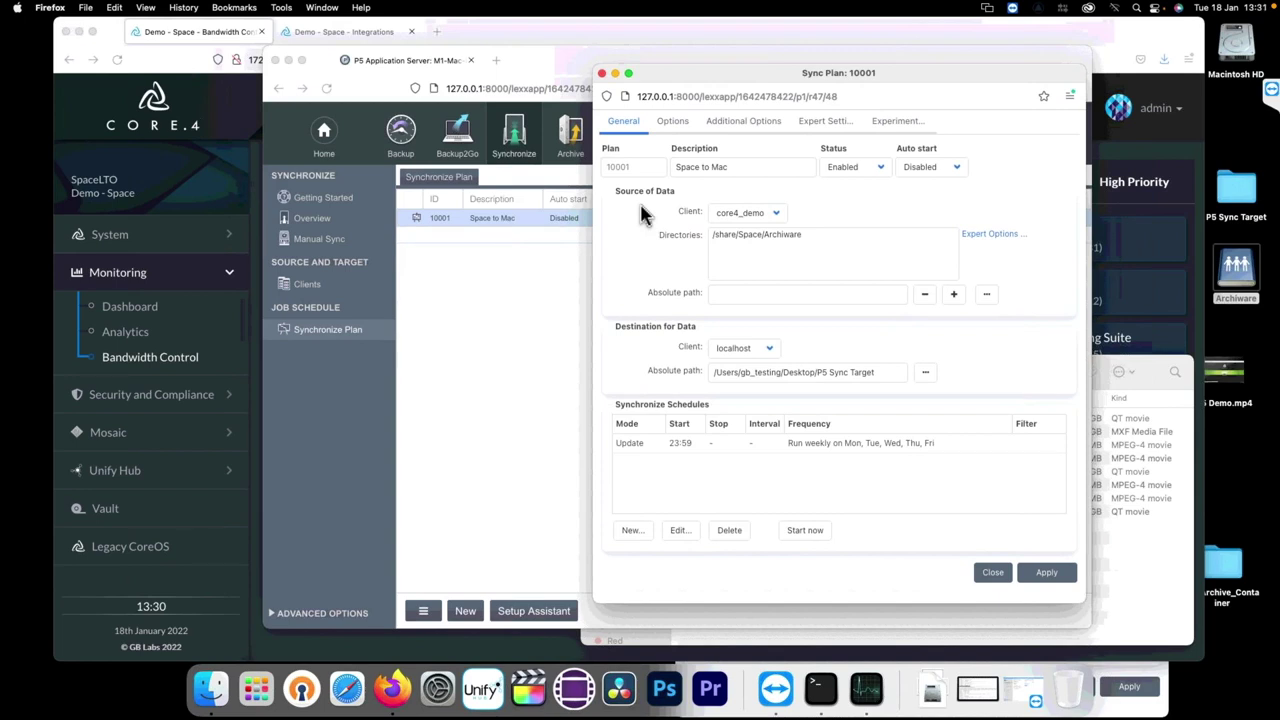
pyautogui.click(822, 238)
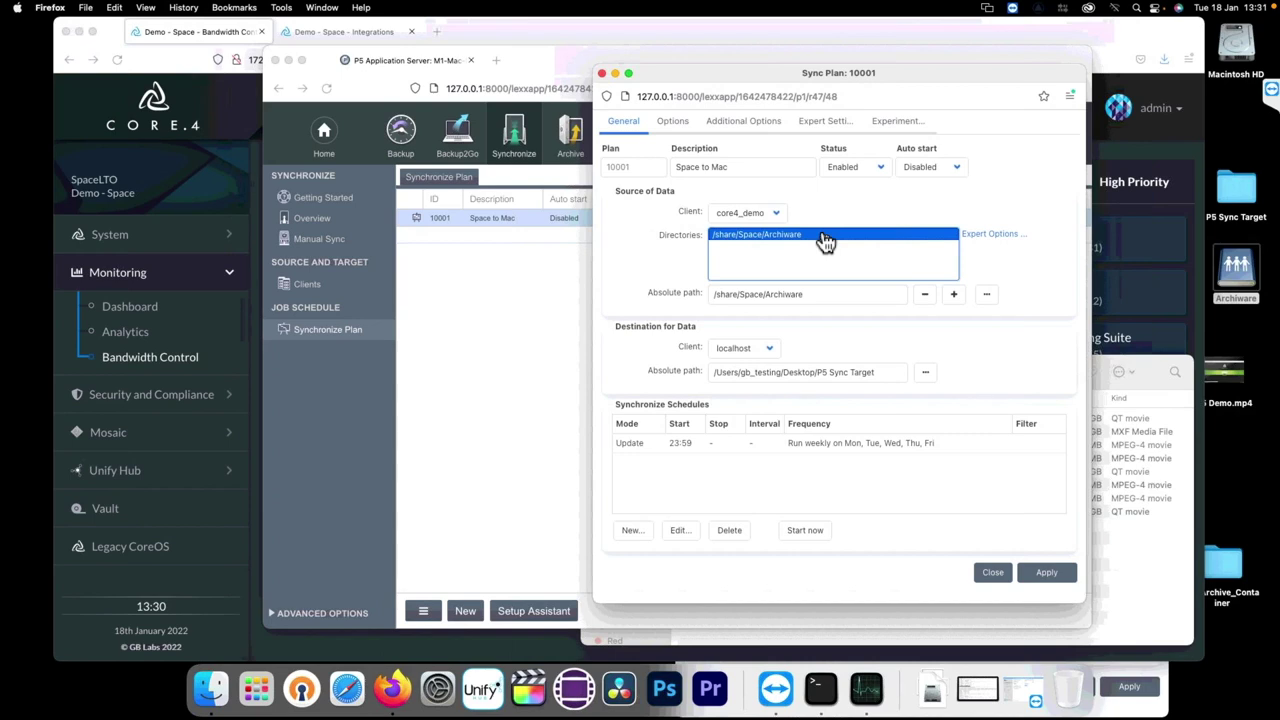
pyautogui.click(884, 373)
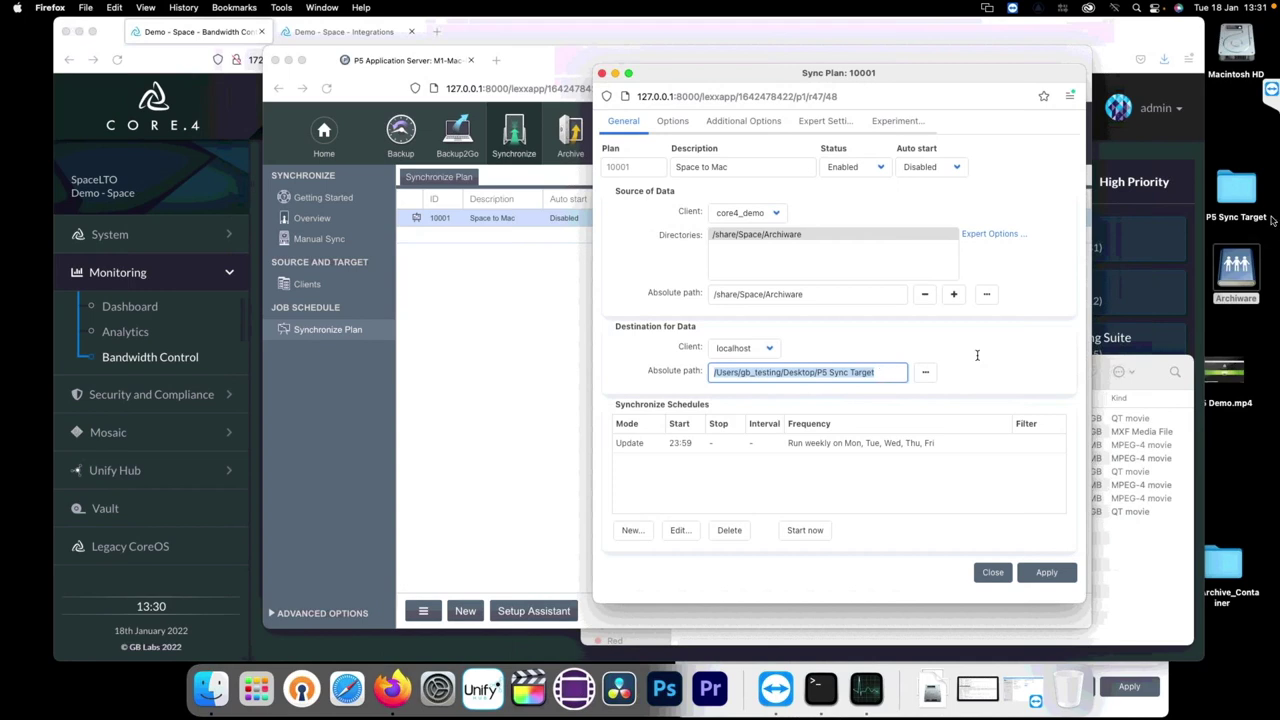
pyautogui.click(1243, 189)
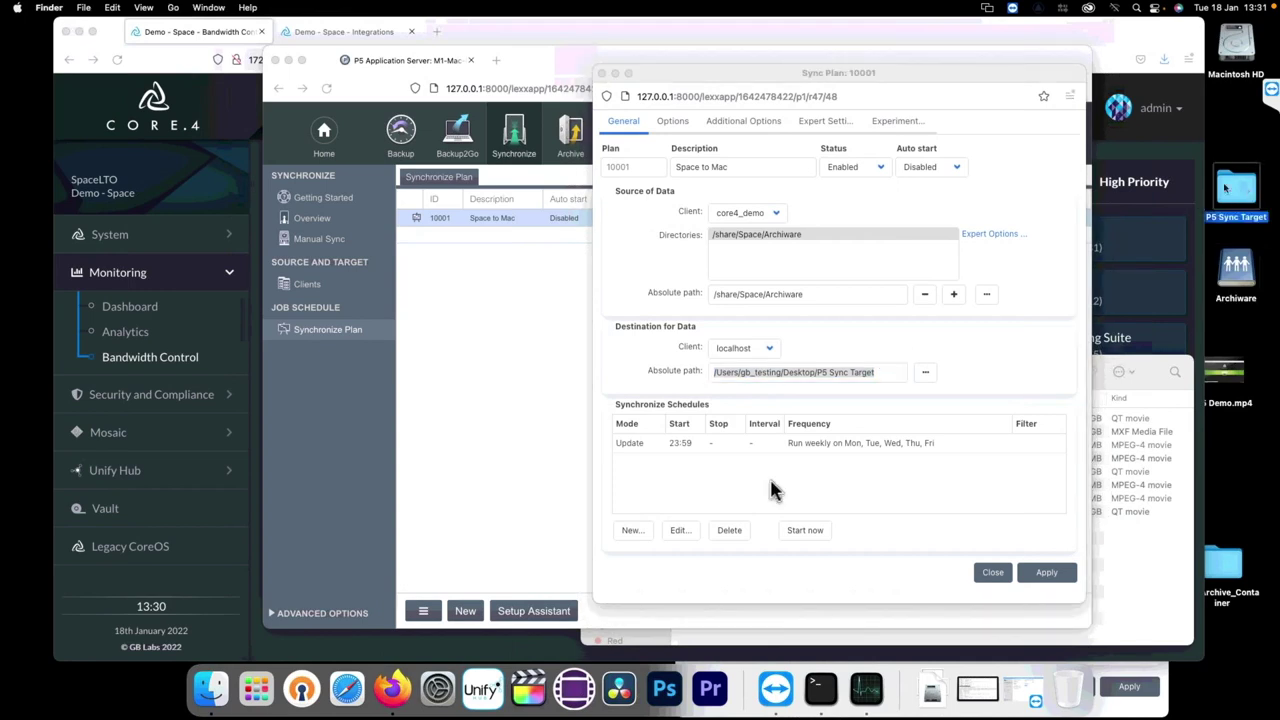
pyautogui.click(629, 452)
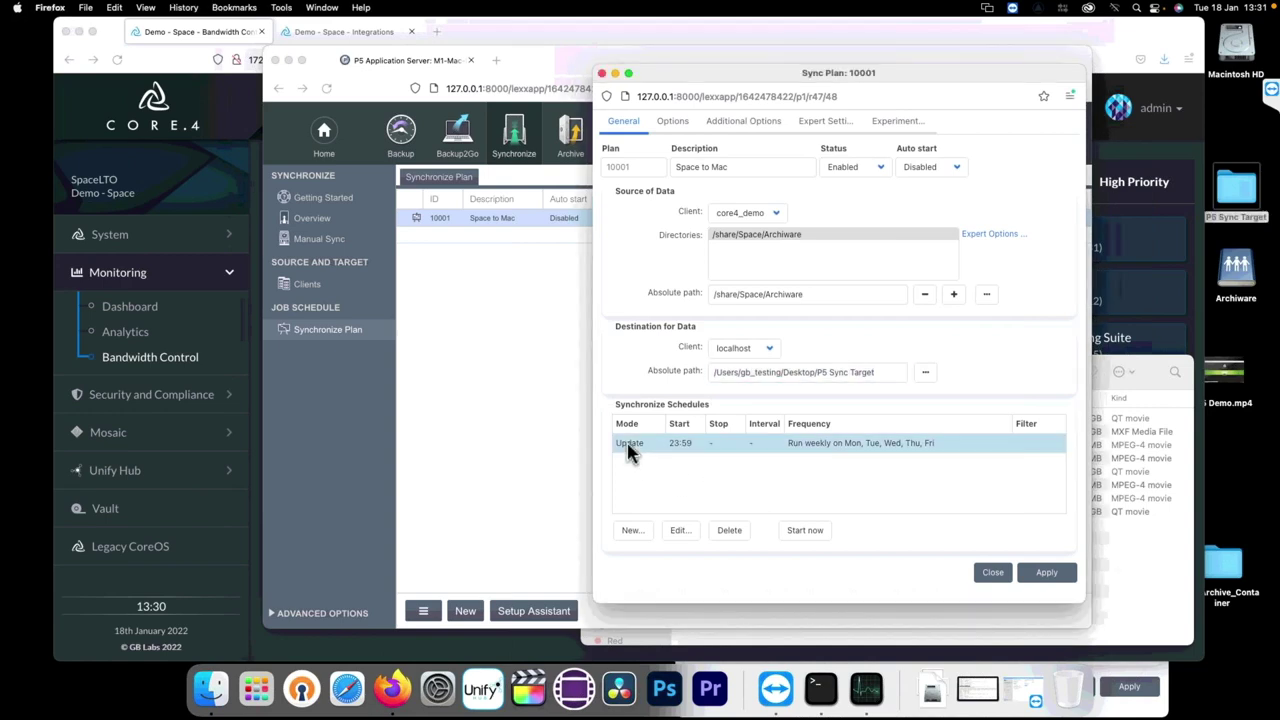
# Step: Open the Update schedule: Update mode, weekly Monday–Friday starting at 23:59
pyautogui.doubleClick(629, 452)
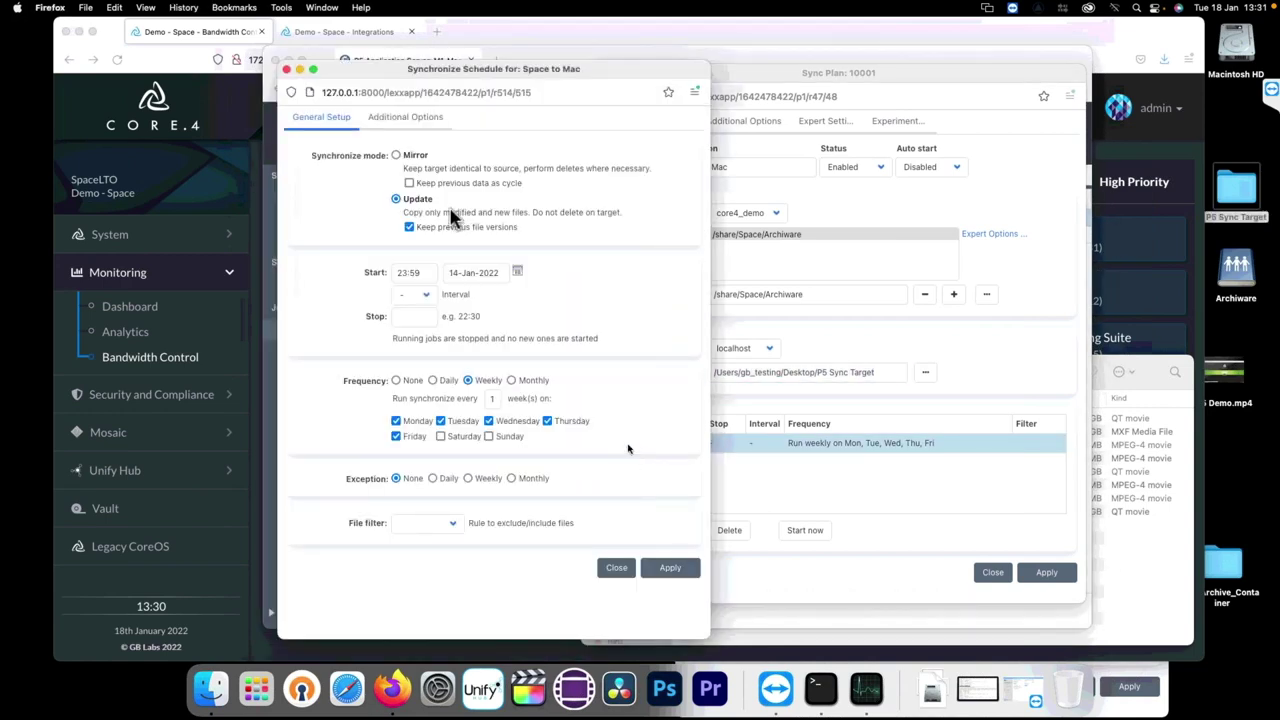
pyautogui.doubleClick(418, 272)
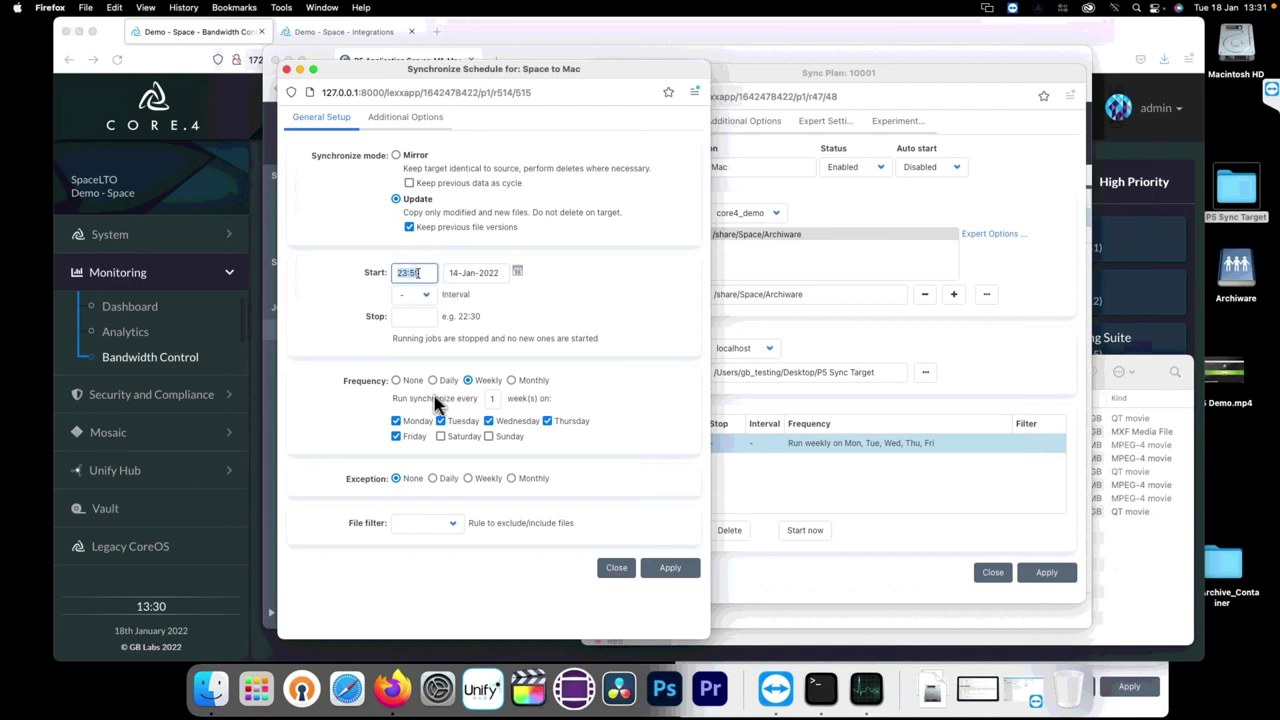
pyautogui.click(397, 202)
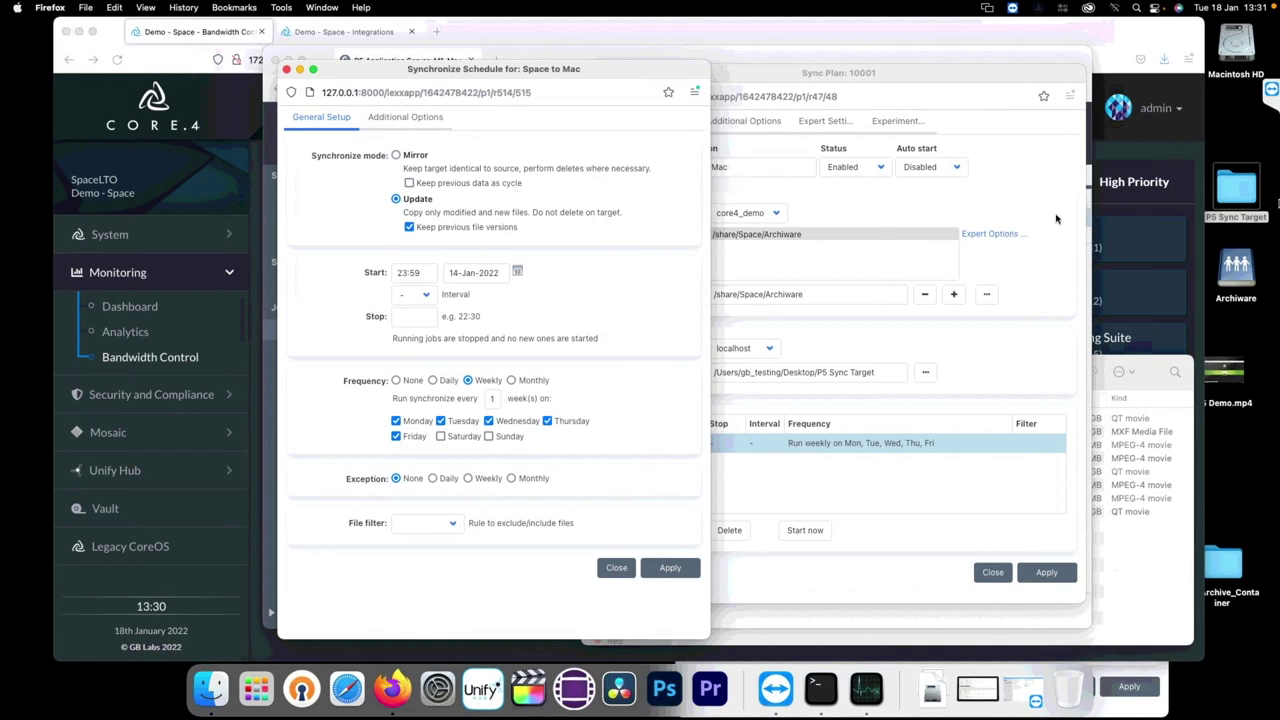
# Step: Browse the synced clips in the P5 Sync Target folder in Finder, then close the folder
pyautogui.doubleClick(1237, 189)
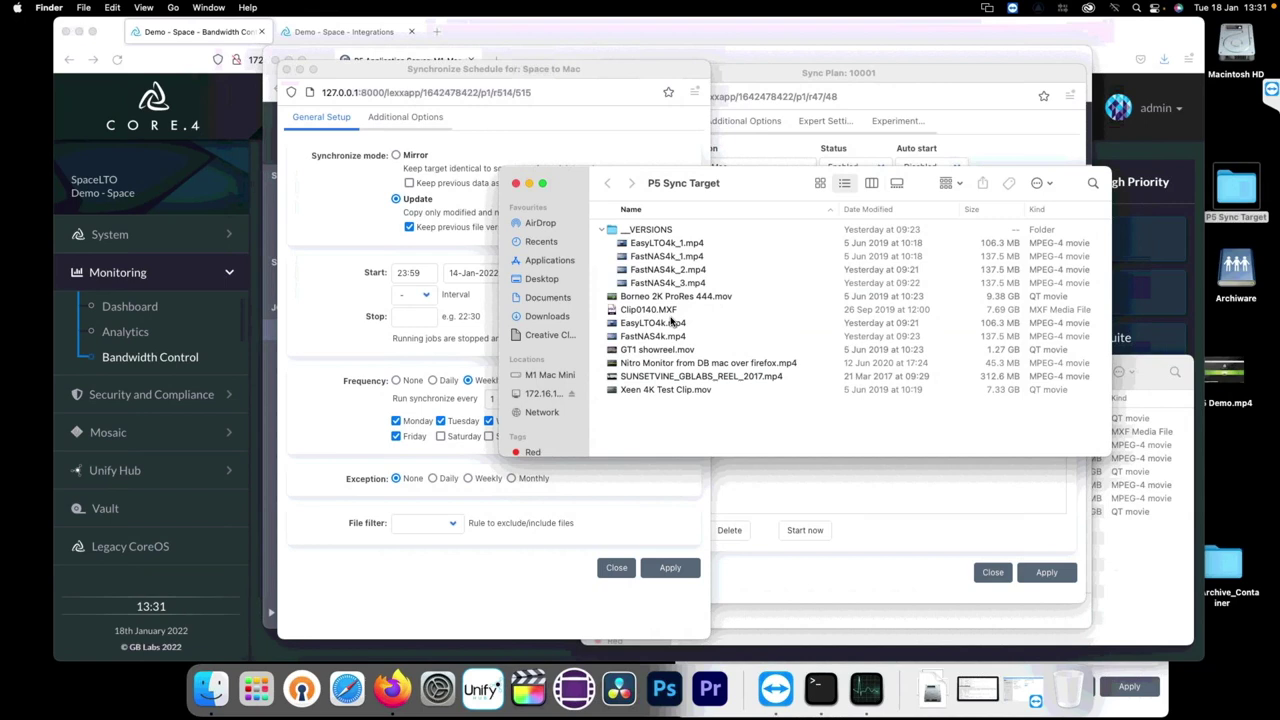
pyautogui.click(751, 298)
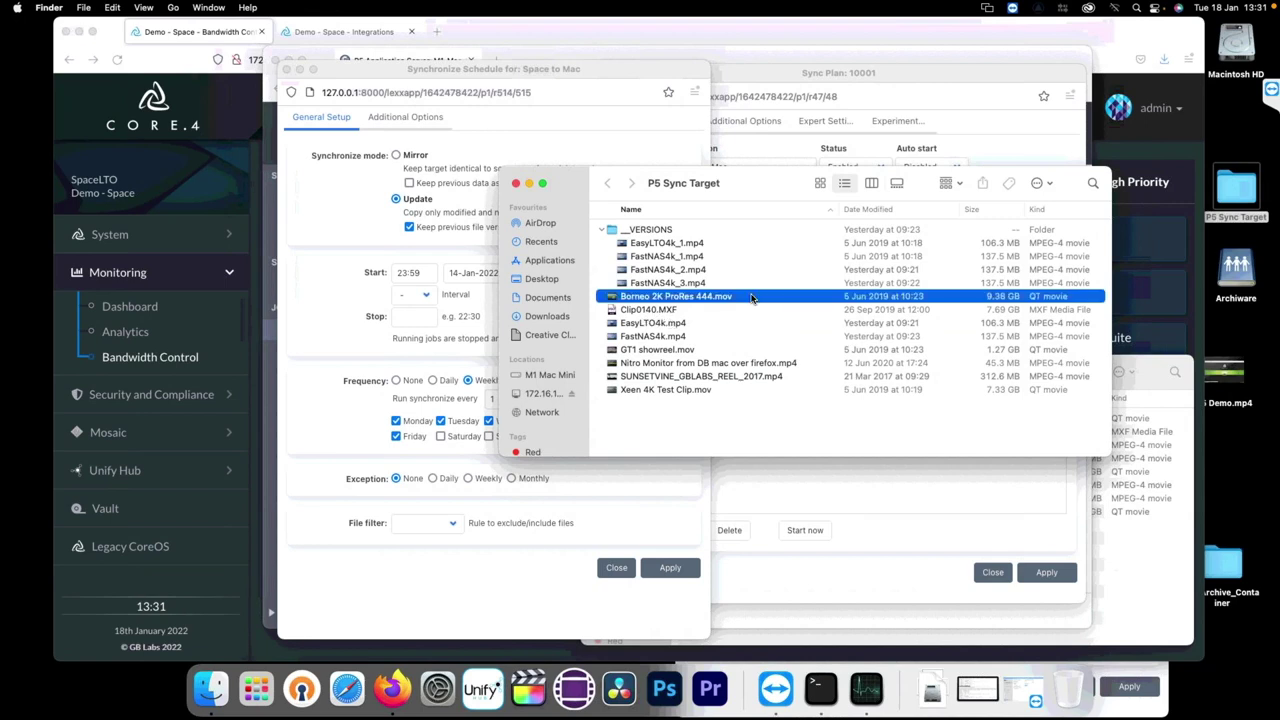
pyautogui.press('Down')
pyautogui.press('Down')
pyautogui.press('Down')
pyautogui.press('Down')
pyautogui.press('Down')
pyautogui.press('Down')
pyautogui.press('Down')
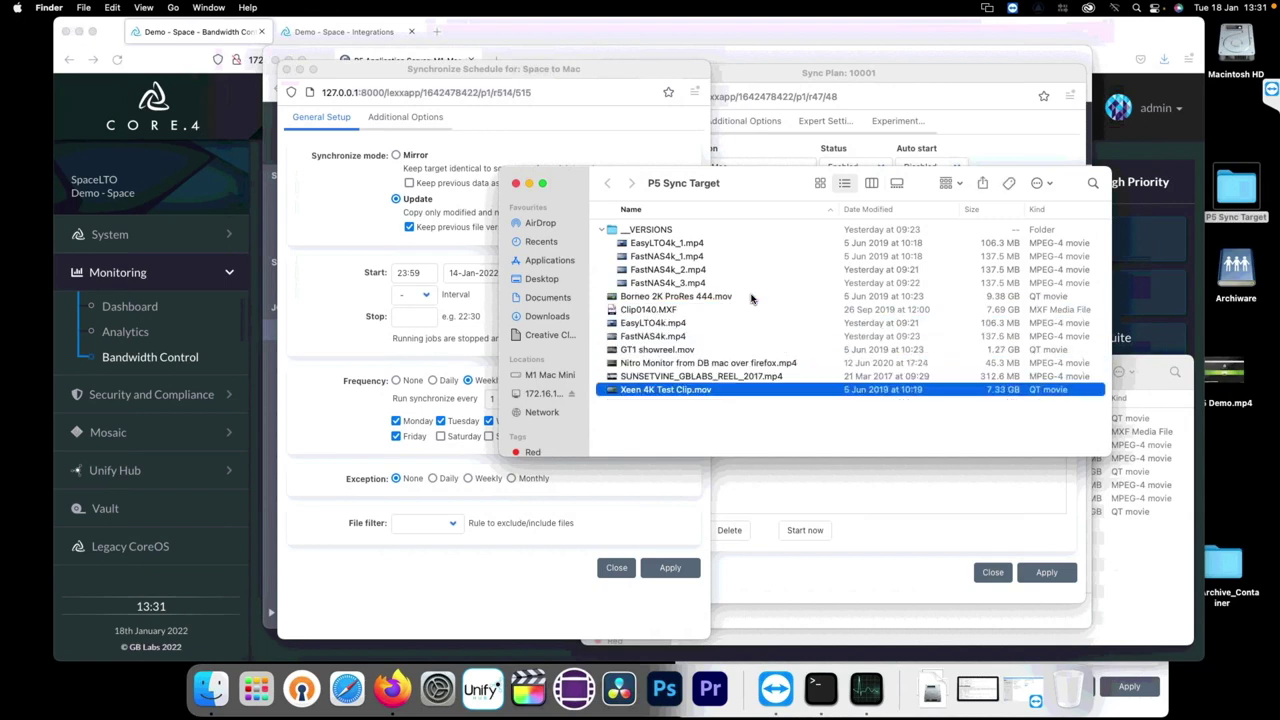
pyautogui.click(662, 324)
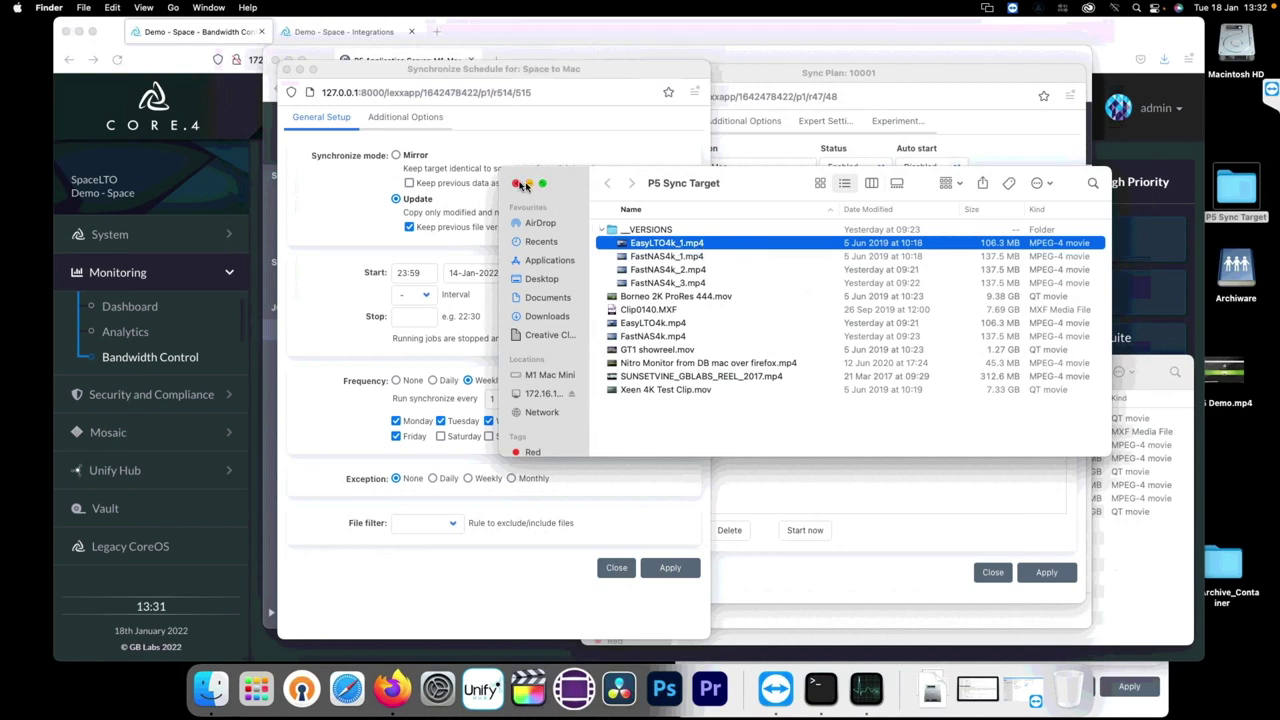
pyautogui.click(515, 183)
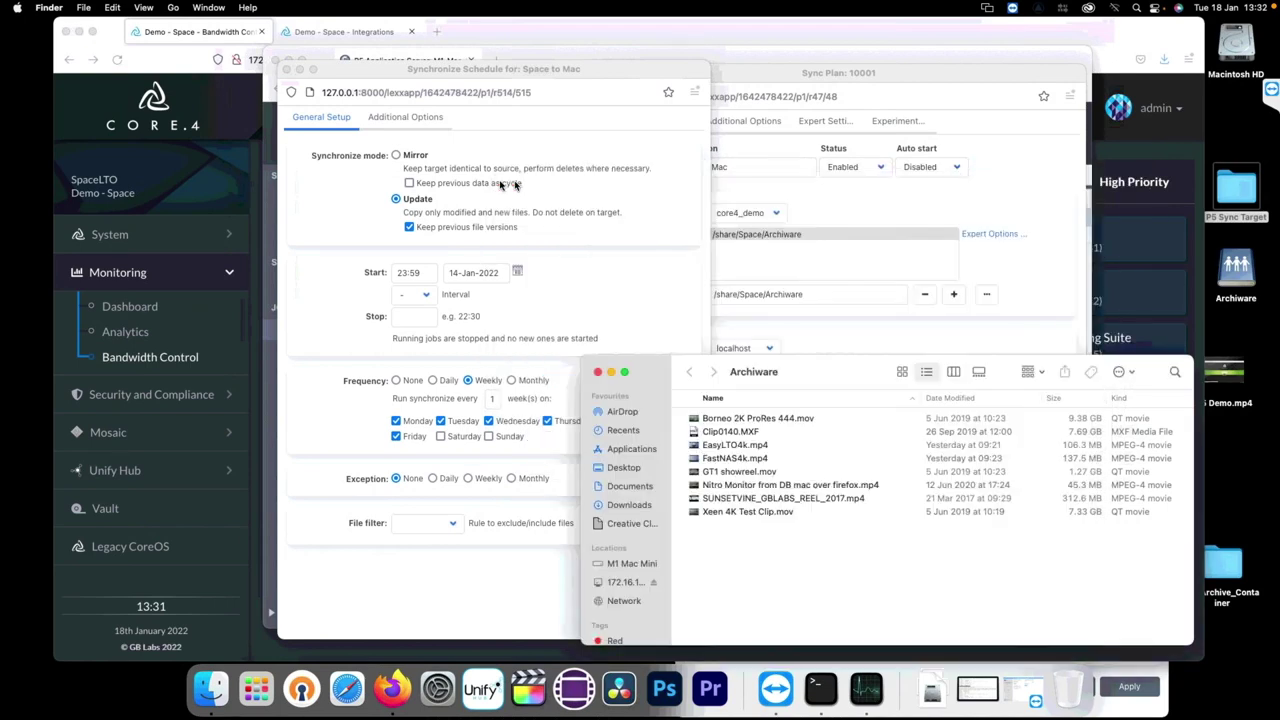
pyautogui.click(339, 193)
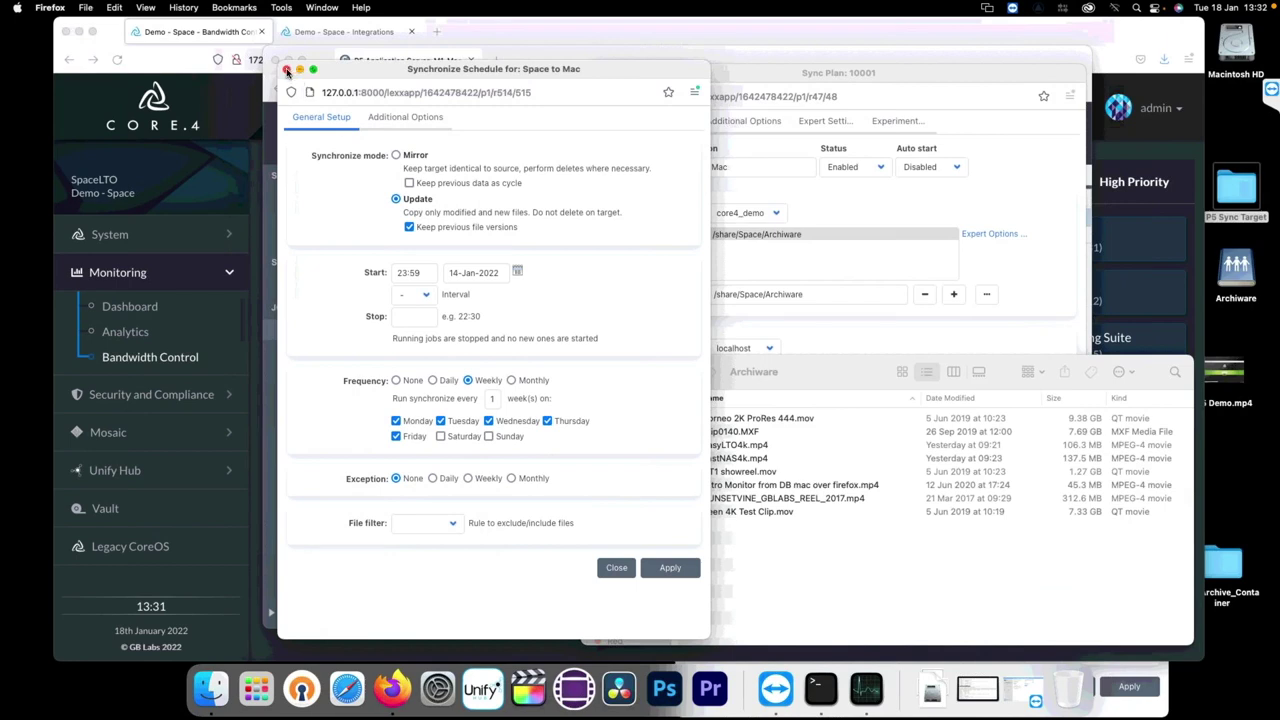
# Step: Close the Synchronize Schedule dialog and show the Archive Plan list with 'Archive from Space'
pyautogui.click(287, 71)
pyautogui.click(490, 113)
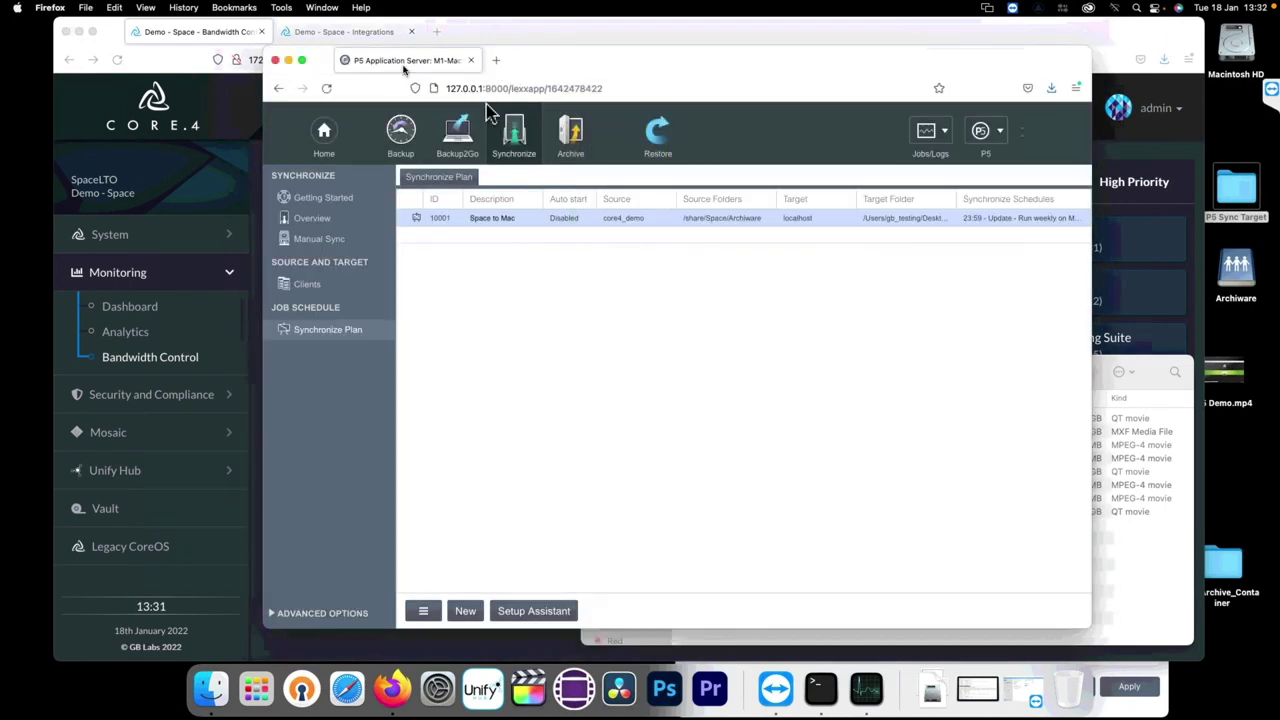
pyautogui.click(571, 140)
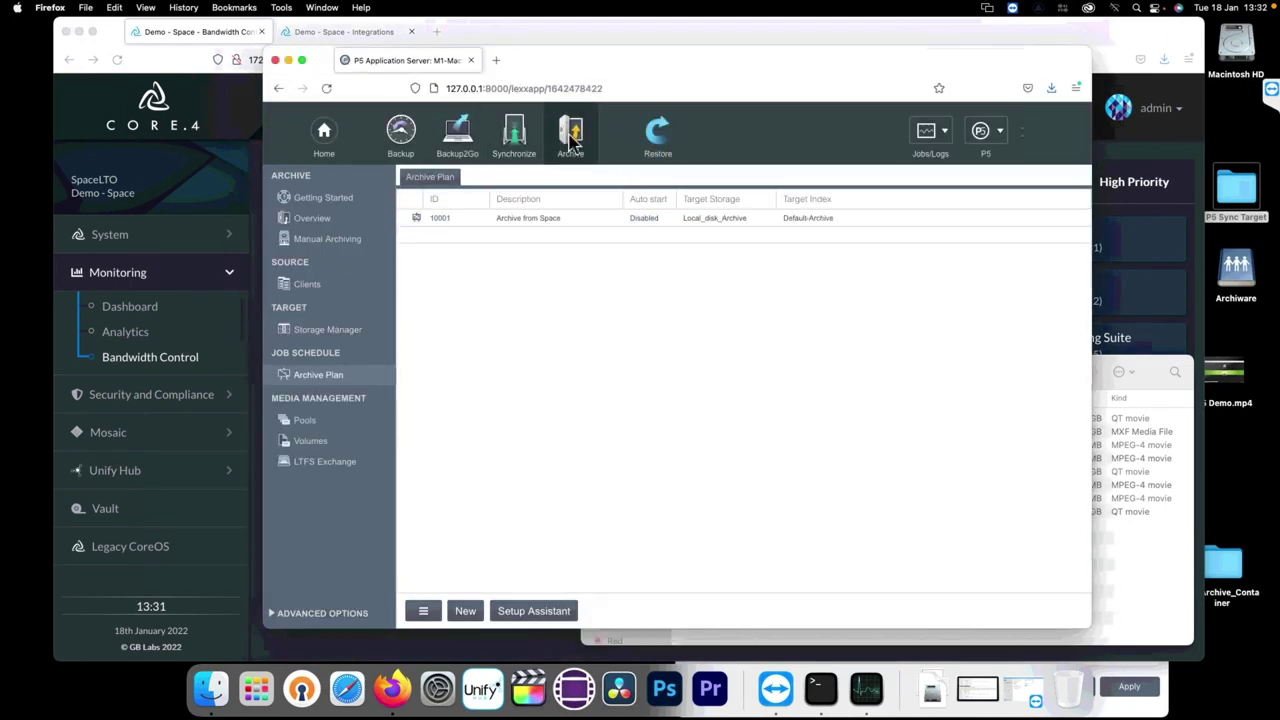